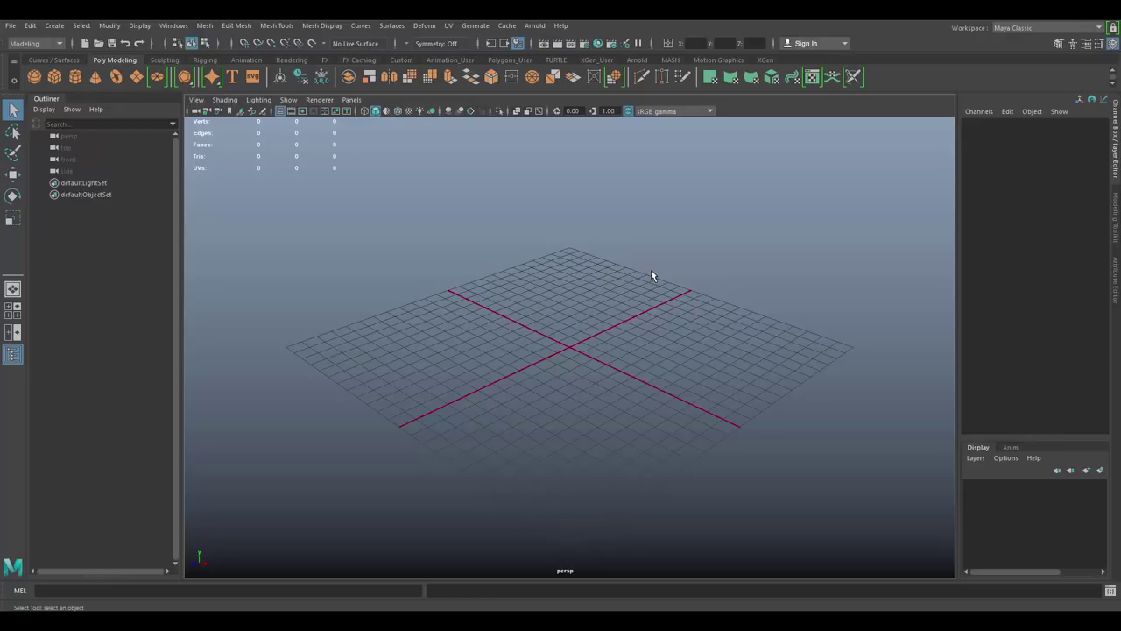
Import the Lay's chip bag picture as an image plane in the front view and frame it
{"action": "key", "text": "space"}
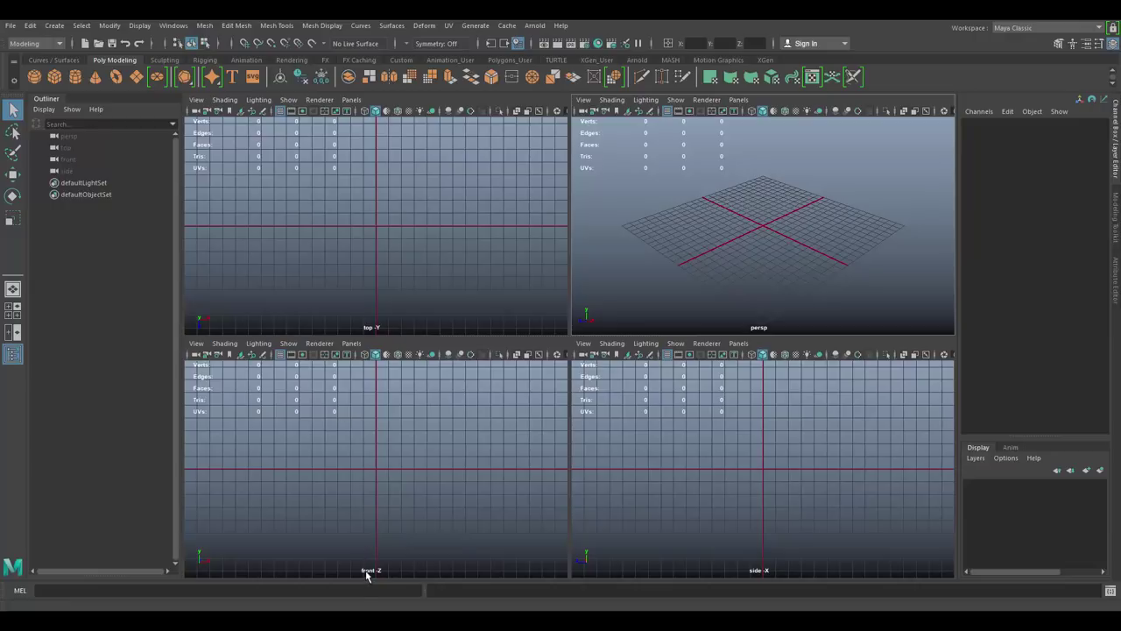
{"action": "left_click", "coordinate": [196, 344]}
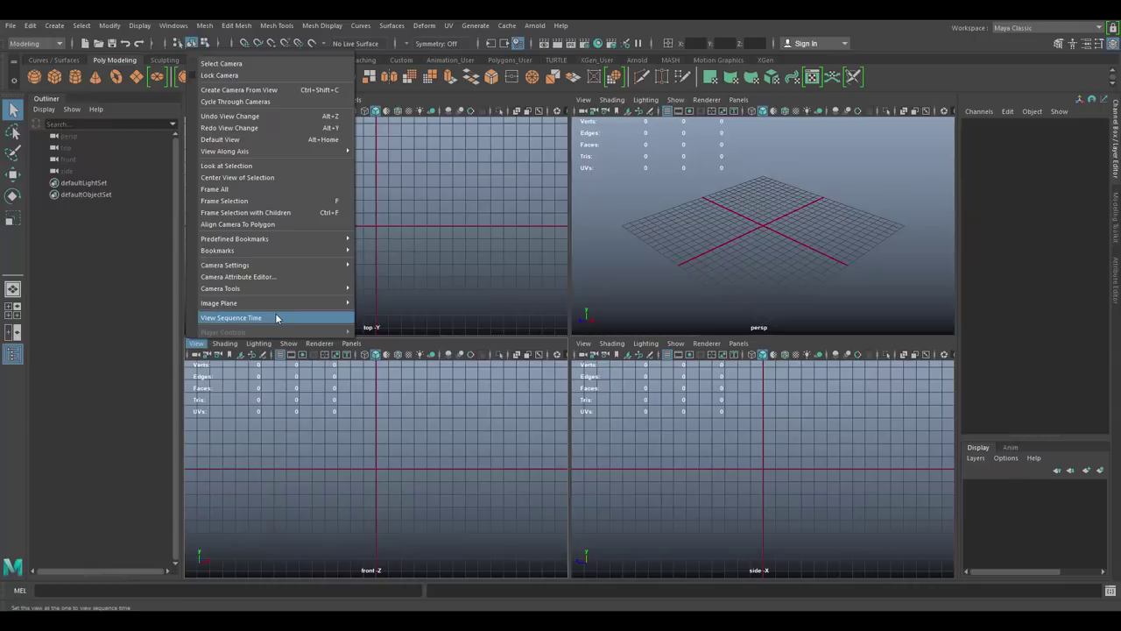
{"action": "mouse_move", "coordinate": [285, 303]}
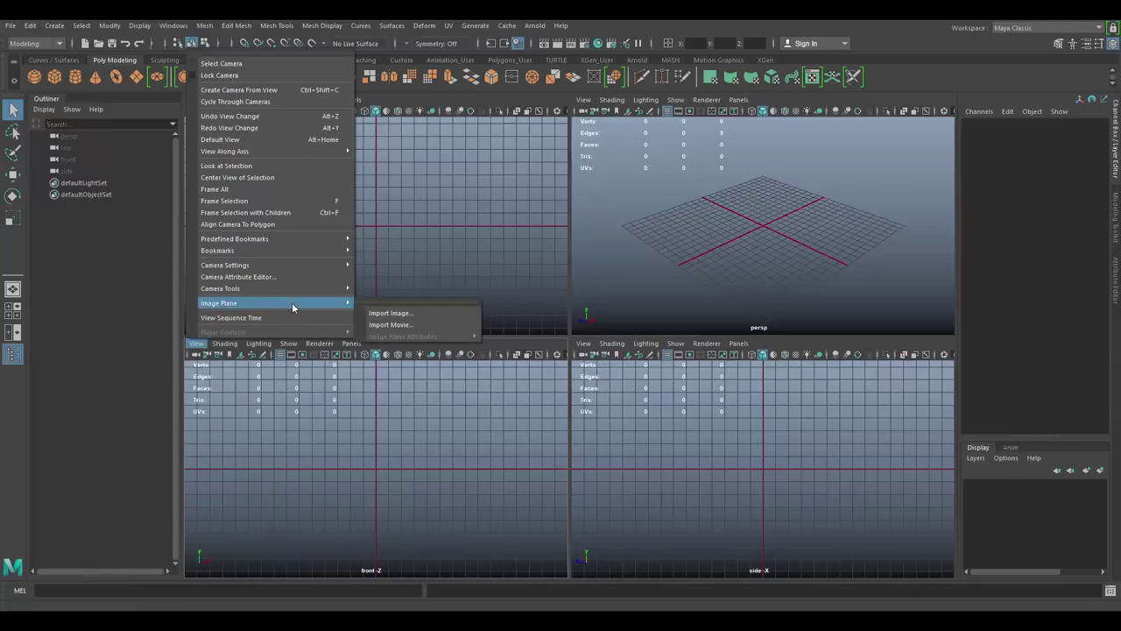
{"action": "left_click", "coordinate": [390, 312]}
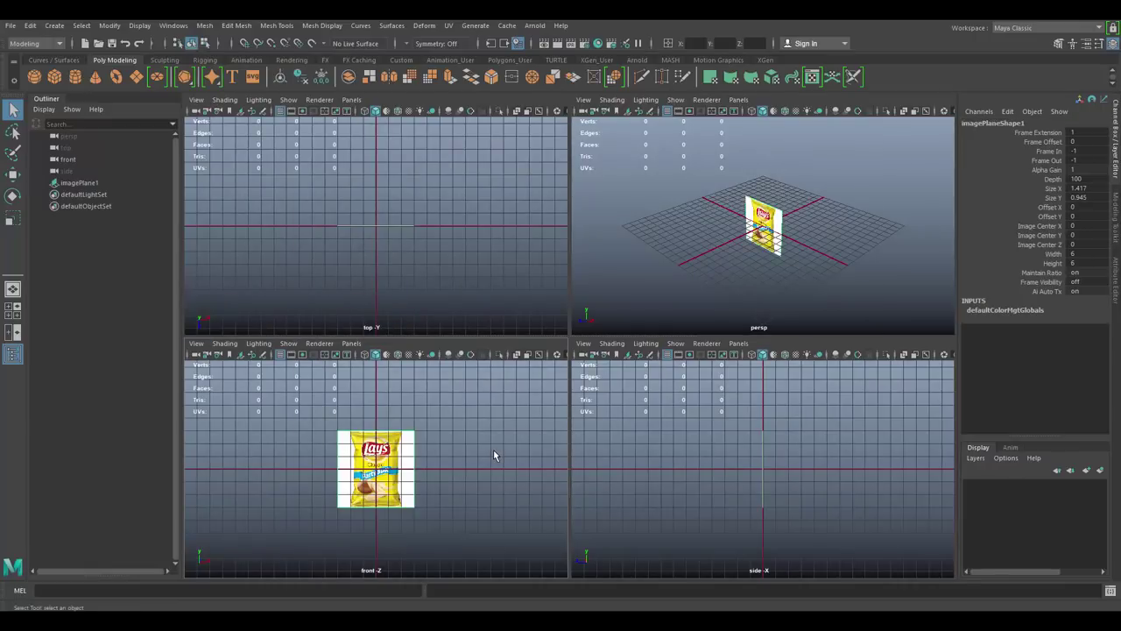
{"action": "key", "text": "f"}
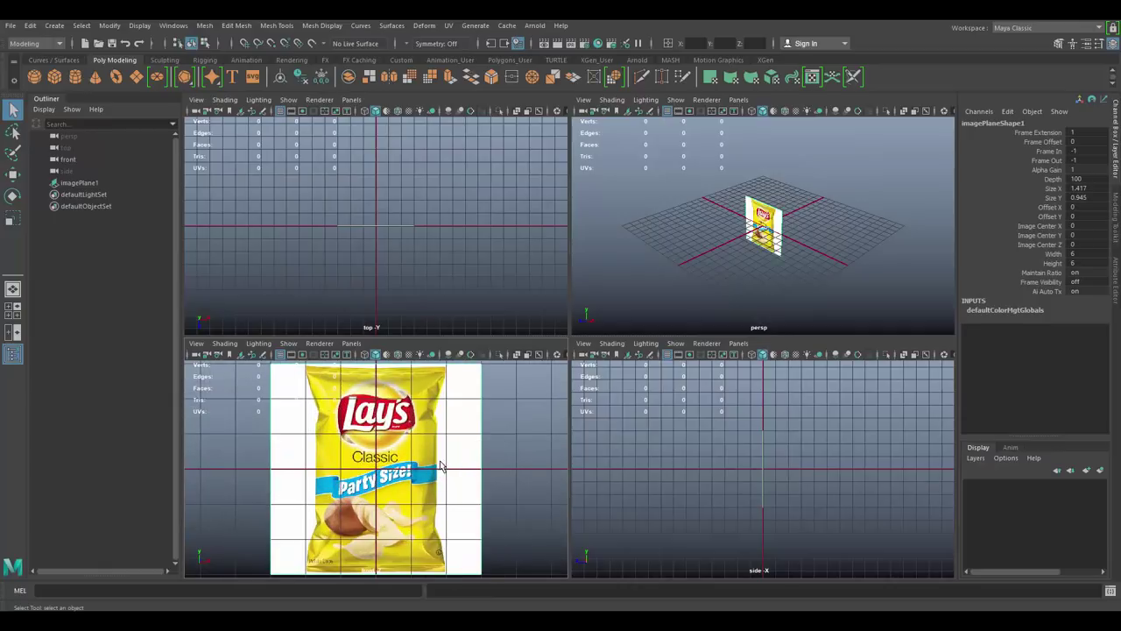
Move the reference image plane back along the Z axis to about six grid units behind the origin
{"action": "scroll", "coordinate": [440, 466], "scroll_direction": "down", "scroll_amount": 3}
{"action": "mouse_move", "coordinate": [763, 224]}
{"action": "middle_mouse_down", "text": "alt"}
{"action": "mouse_move", "coordinate": [737, 223]}
{"action": "mouse_move", "coordinate": [767, 222]}
{"action": "middle_mouse_up", "text": "alt"}
{"action": "scroll", "coordinate": [738, 222], "scroll_direction": "up", "scroll_amount": 5}
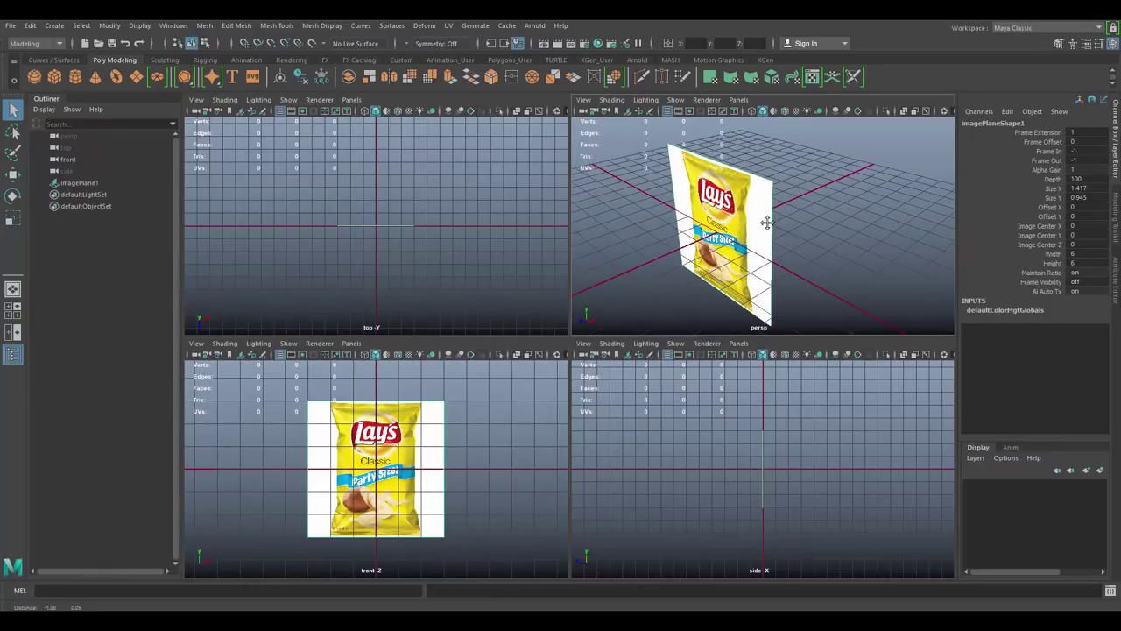
{"action": "scroll", "coordinate": [767, 223], "scroll_direction": "up", "scroll_amount": 3}
{"action": "key", "text": "w"}
{"action": "scroll", "coordinate": [755, 224], "scroll_direction": "down", "scroll_amount": 5}
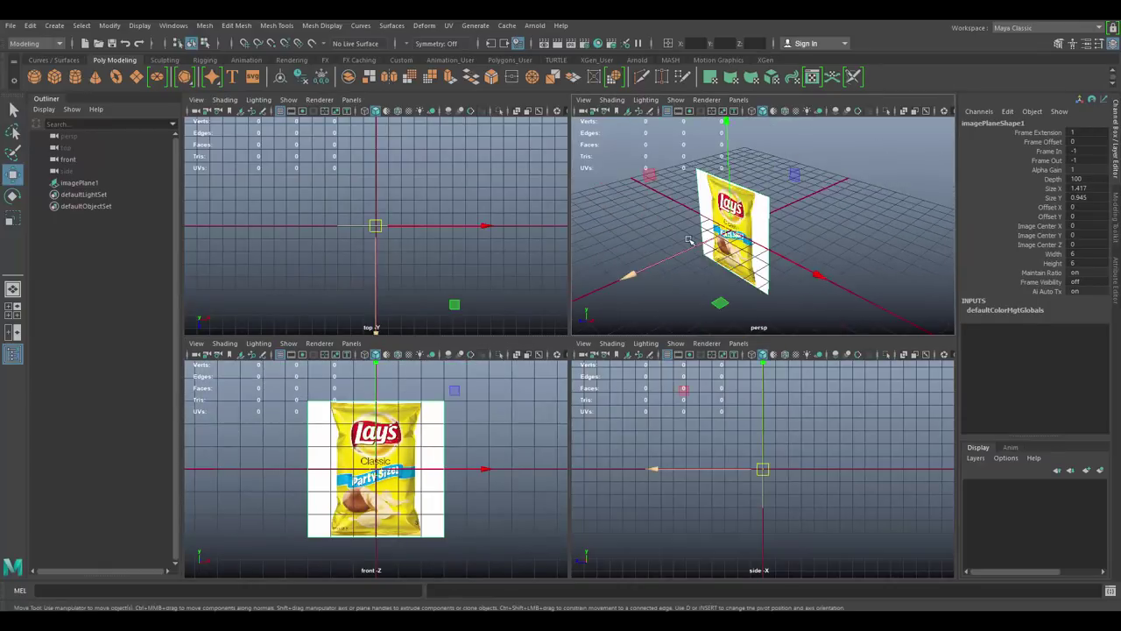
{"action": "left_click_drag", "start_coordinate": [629, 277], "coordinate": [729, 239]}
{"action": "left_click_drag", "start_coordinate": [777, 207], "coordinate": [808, 250], "text": "alt"}
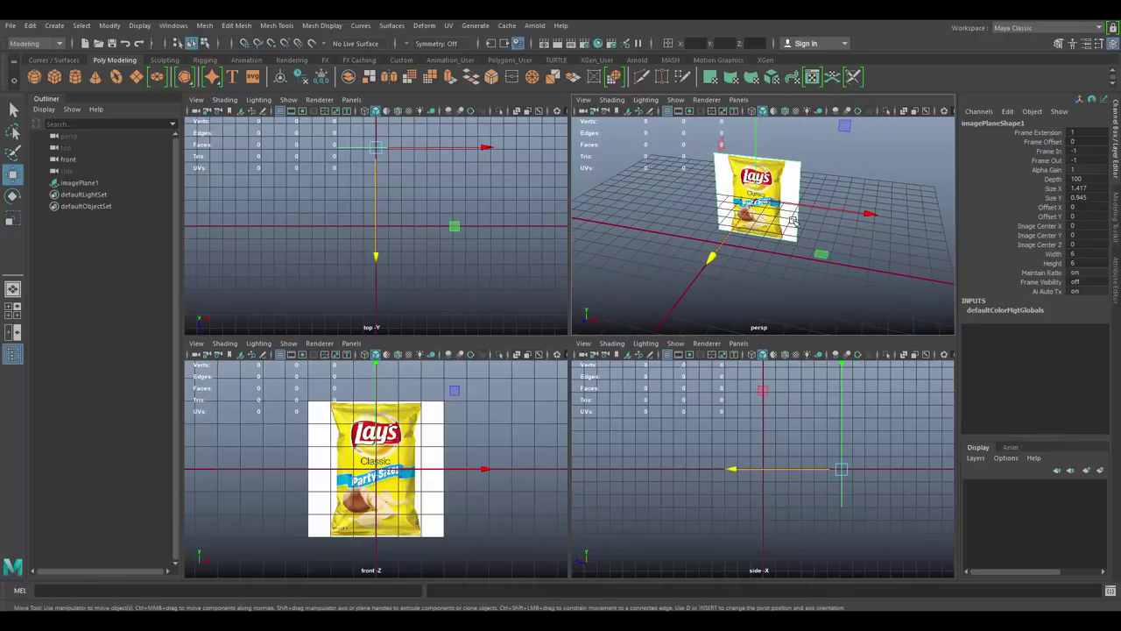
Set the image plane's Alpha Gain to 0.4 and deselect it
{"action": "left_click", "coordinate": [1076, 169]}
{"action": "type", "text": "0.4"}
{"action": "key", "text": "Return"}
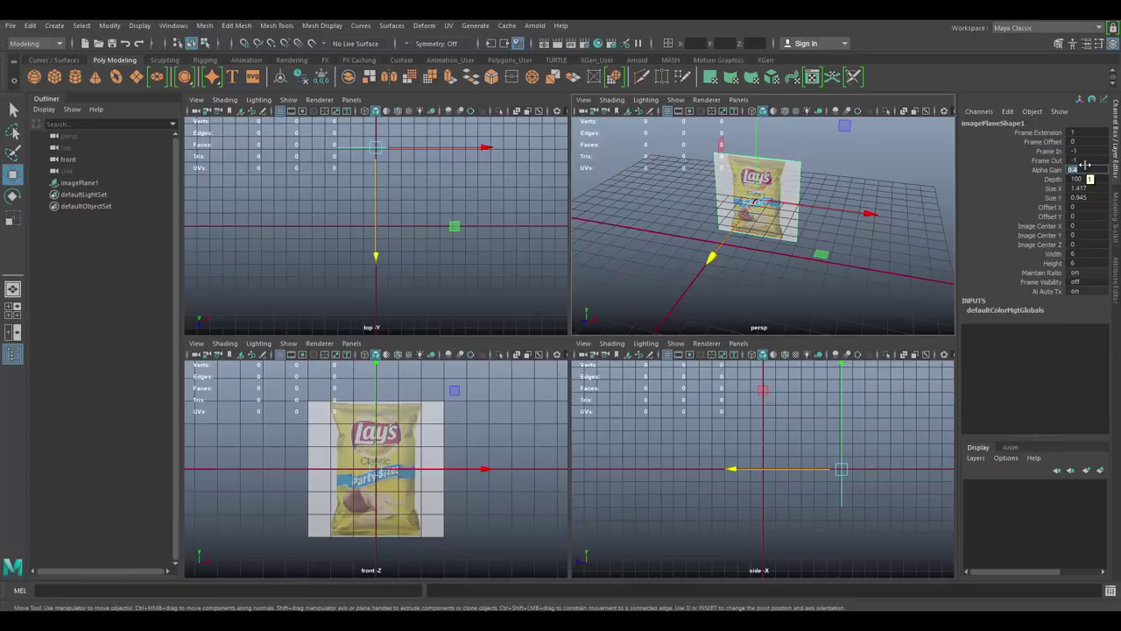
{"action": "left_click", "coordinate": [867, 186]}
{"action": "left_click_drag", "start_coordinate": [868, 185], "coordinate": [838, 213], "text": "alt"}
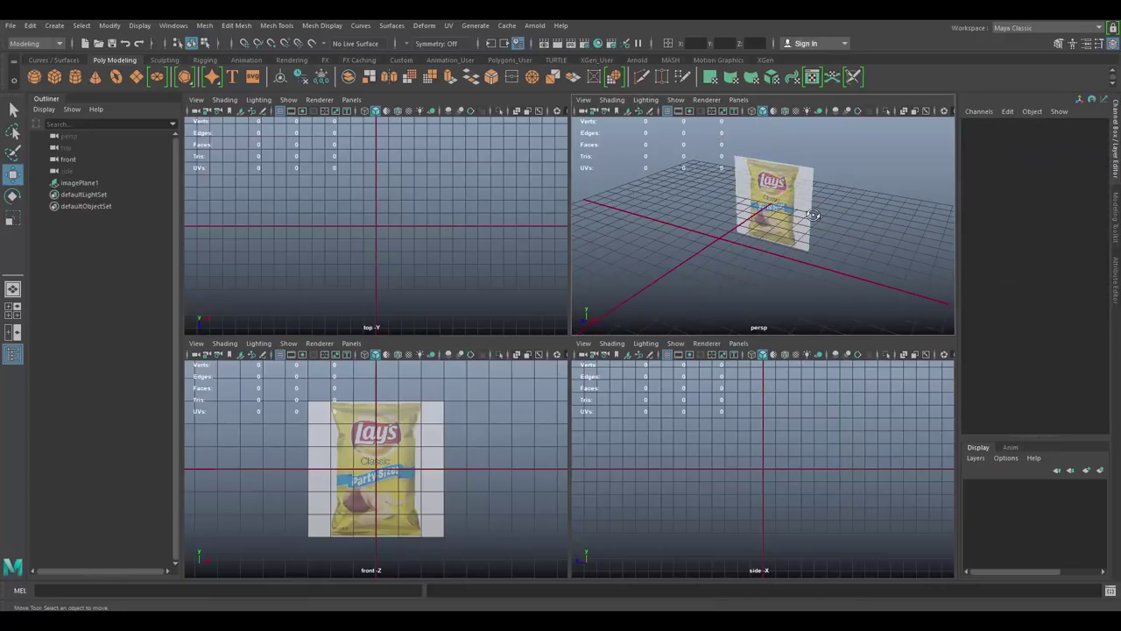
{"action": "scroll", "coordinate": [759, 224], "scroll_direction": "up", "scroll_amount": 5}
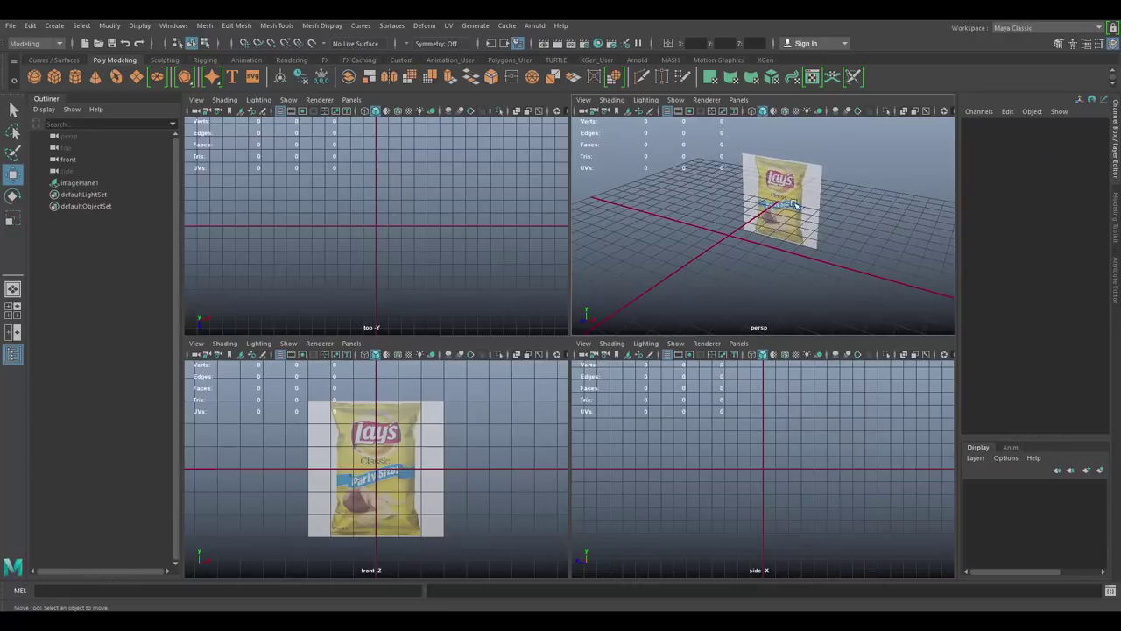
{"action": "scroll", "coordinate": [789, 210], "scroll_direction": "down", "scroll_amount": 3}
{"action": "scroll", "coordinate": [791, 236], "scroll_direction": "down", "scroll_amount": 2}
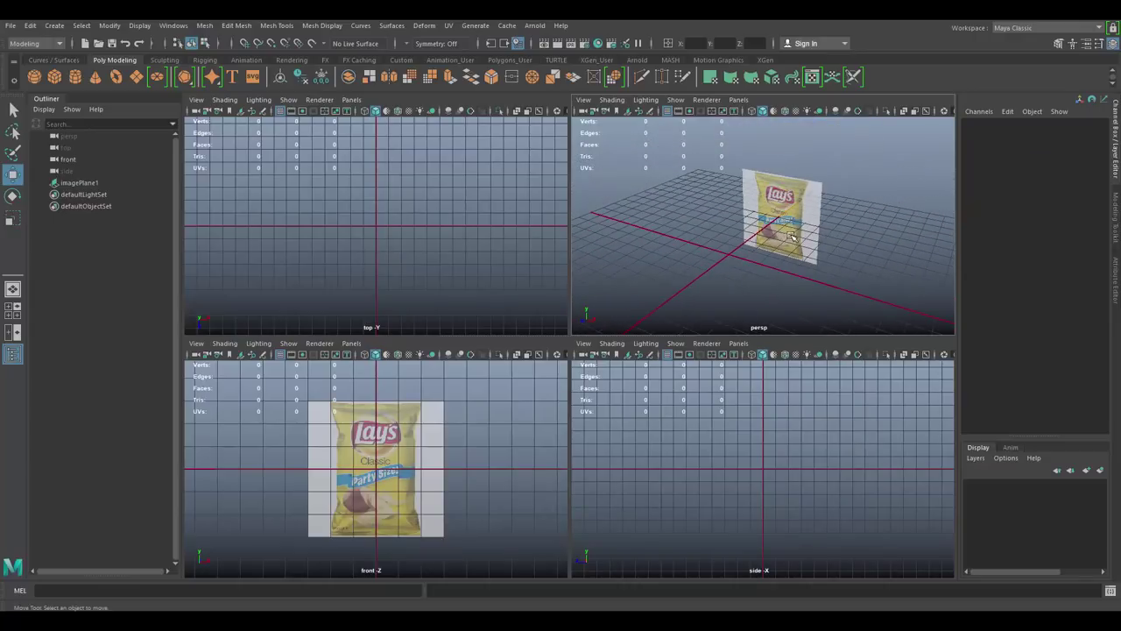
Create a polygon cube at the origin in front of the reference image
{"action": "left_click", "coordinate": [53, 25]}
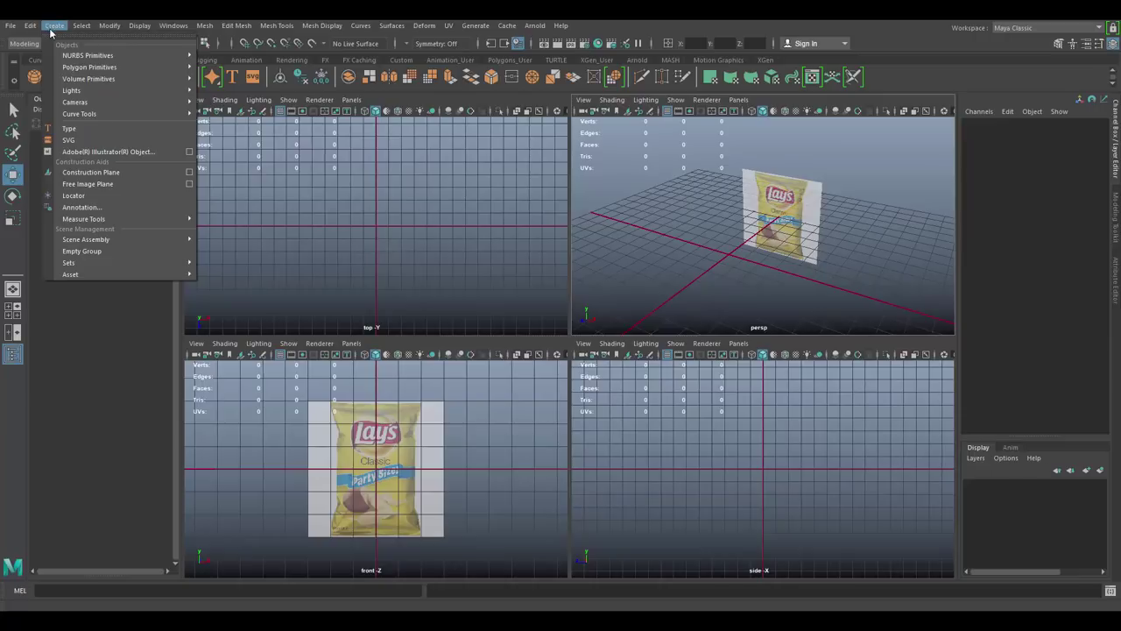
{"action": "mouse_move", "coordinate": [101, 68]}
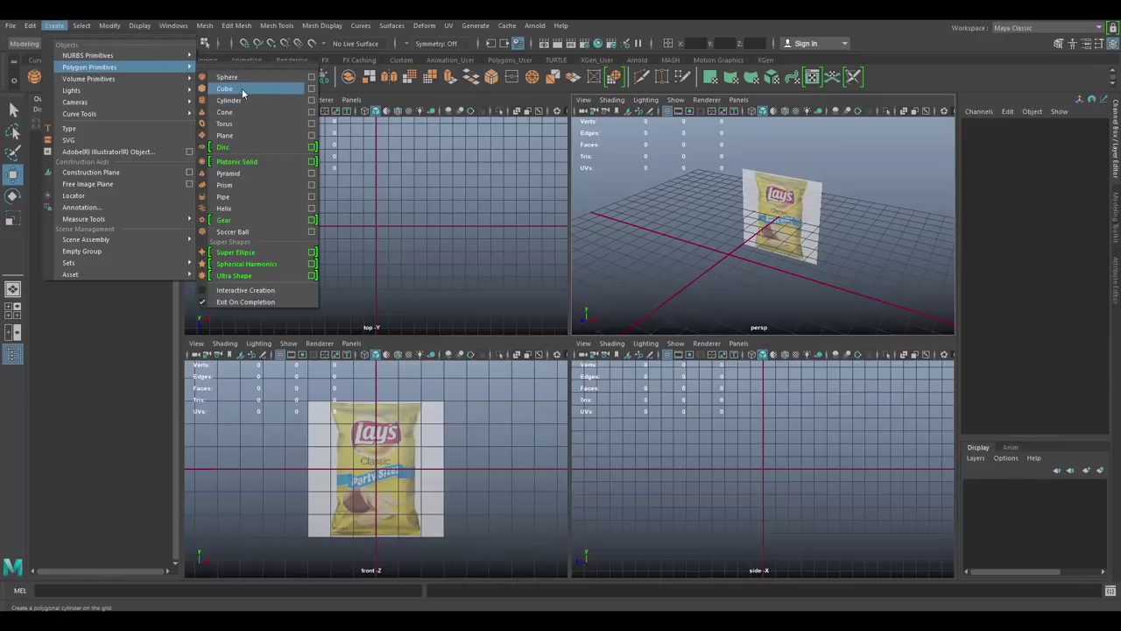
{"action": "left_click", "coordinate": [243, 92]}
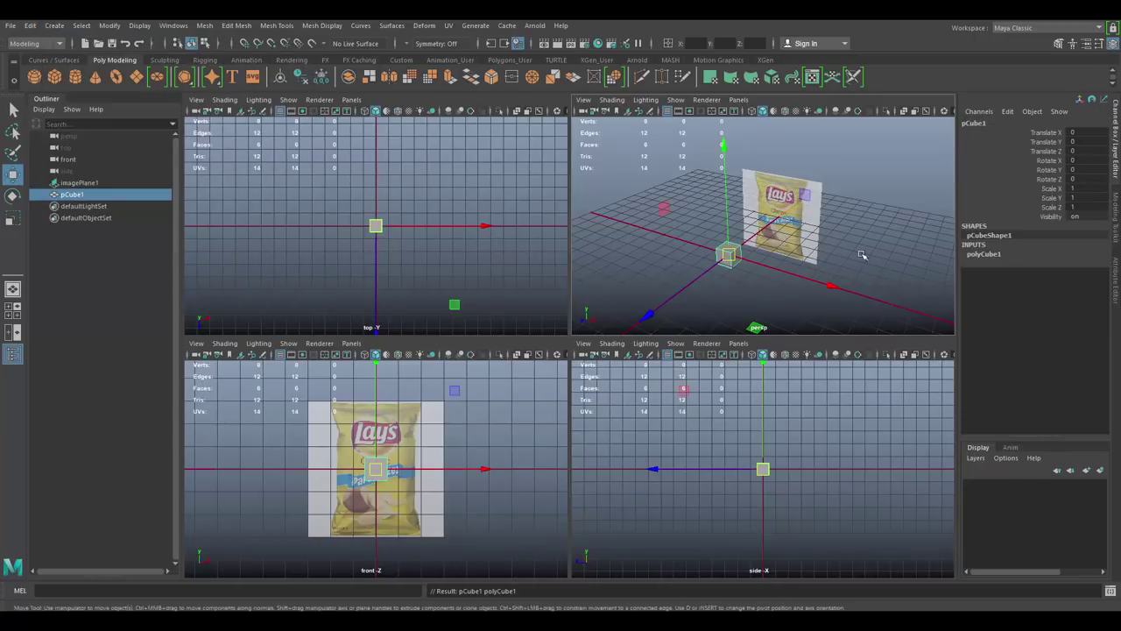
{"action": "scroll", "coordinate": [791, 215], "scroll_direction": "up", "scroll_amount": 4}
{"action": "left_click_drag", "start_coordinate": [791, 215], "coordinate": [733, 210], "text": "alt"}
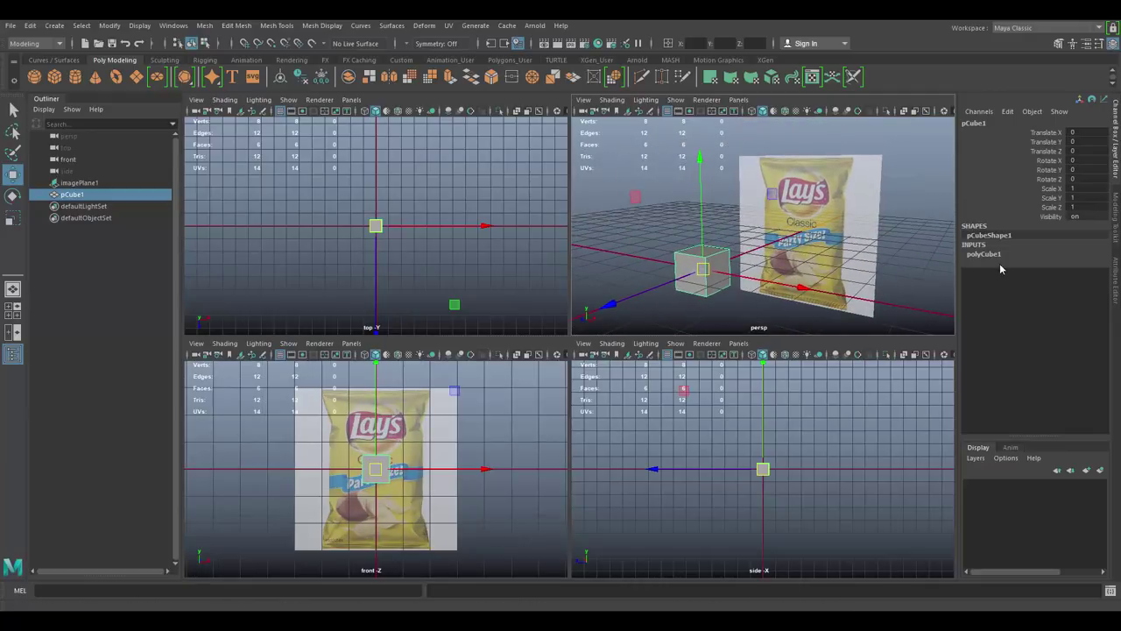
Set the cube's height to 6 to match the height of the chip bag reference
{"action": "left_click", "coordinate": [987, 254]}
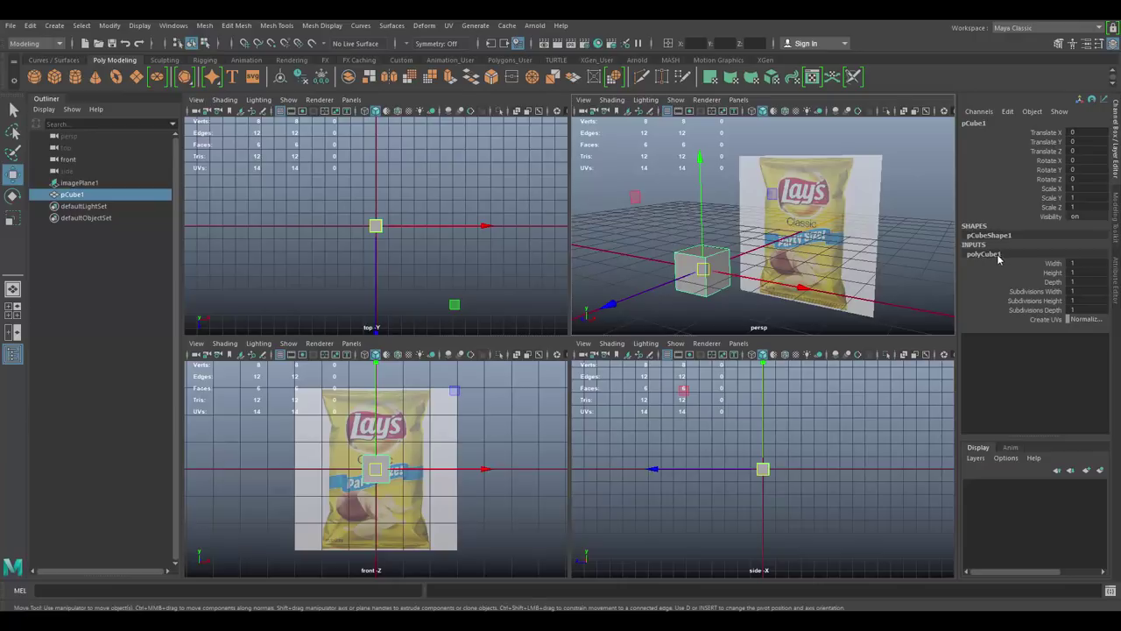
{"action": "double_click", "coordinate": [1072, 273]}
{"action": "type", "text": "5"}
{"action": "key", "text": "Return"}
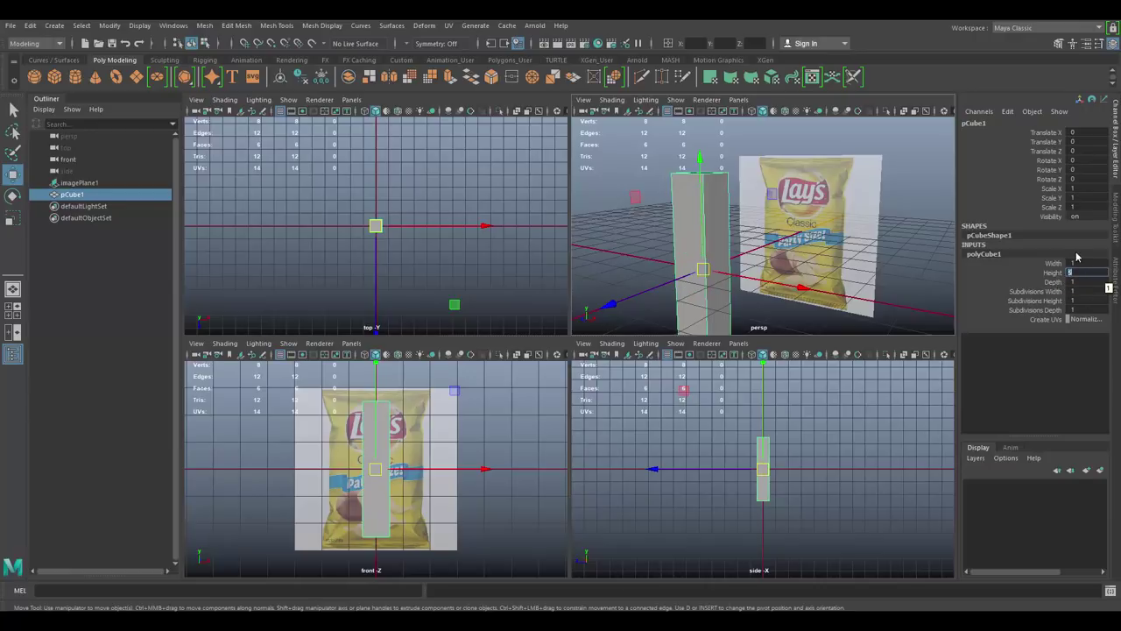
{"action": "type", "text": "6"}
{"action": "key", "text": "Return"}
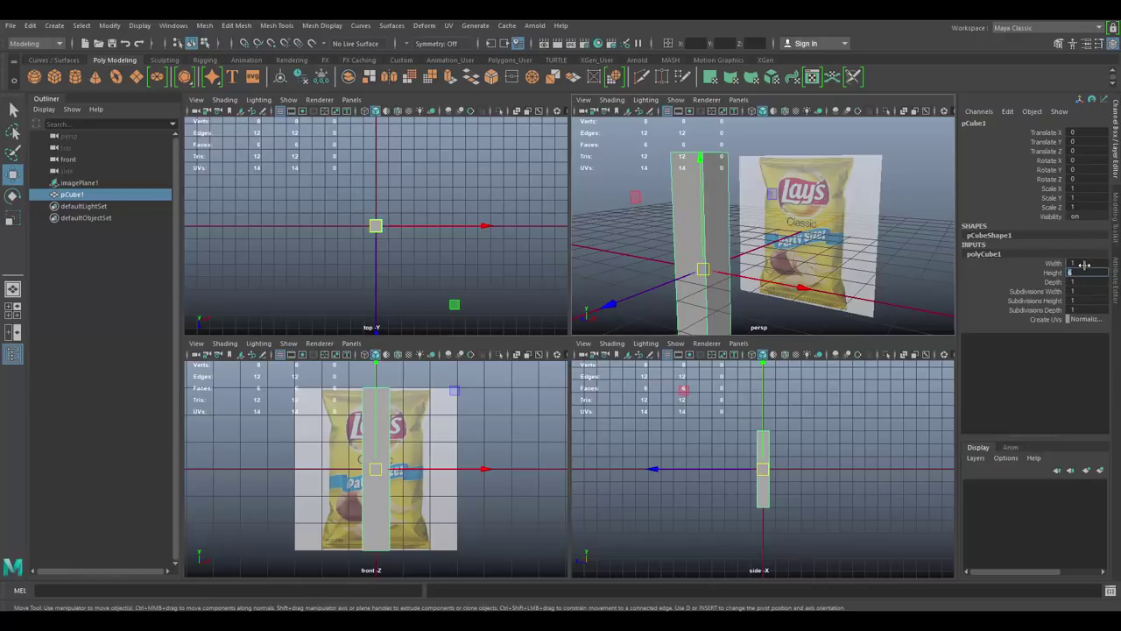
{"action": "scroll", "coordinate": [405, 482], "scroll_direction": "up", "scroll_amount": 4}
{"action": "scroll", "coordinate": [421, 451], "scroll_direction": "down", "scroll_amount": 5}
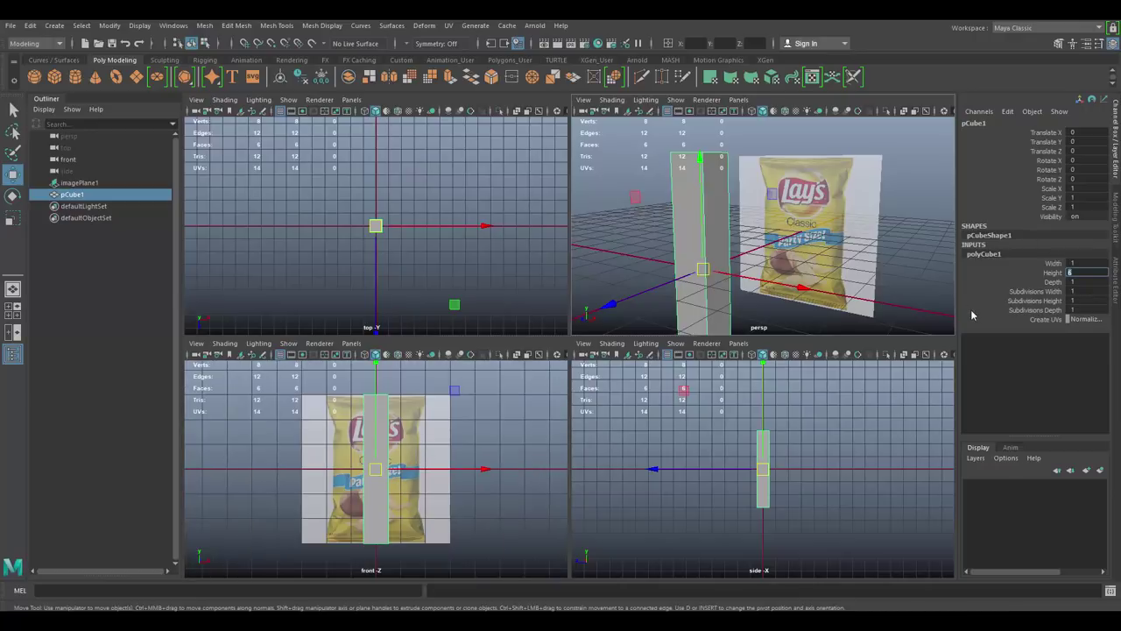
Set the cube's width to 4 to match the width of the chip bag reference
{"action": "left_click", "coordinate": [1093, 262]}
{"action": "type", "text": "5"}
{"action": "key", "text": "Return"}
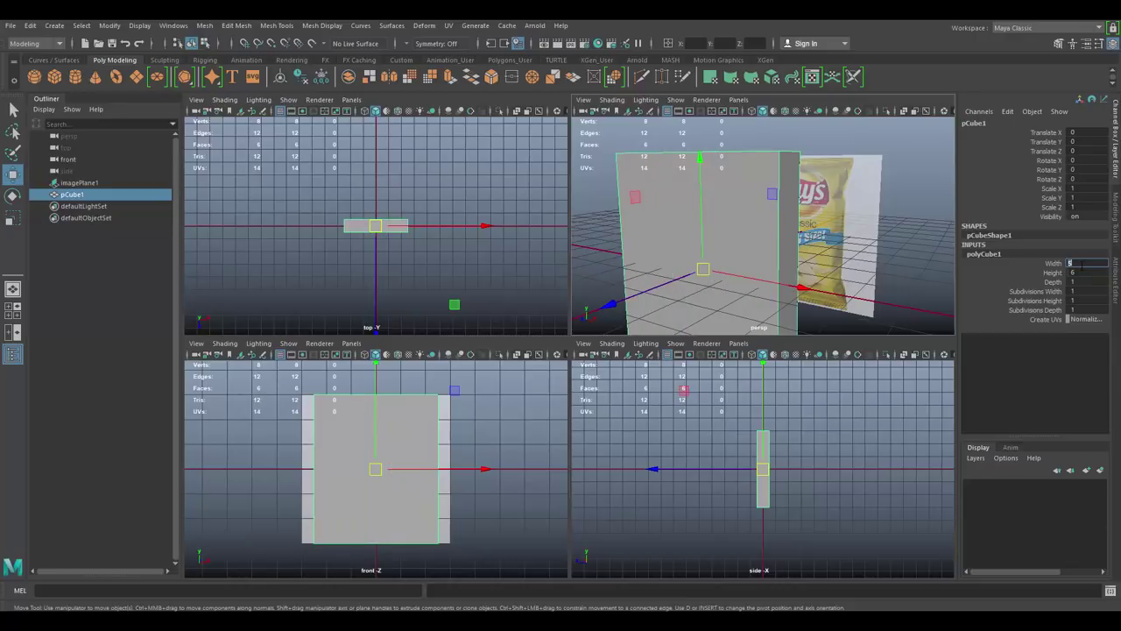
{"action": "type", "text": "4"}
{"action": "key", "text": "Return"}
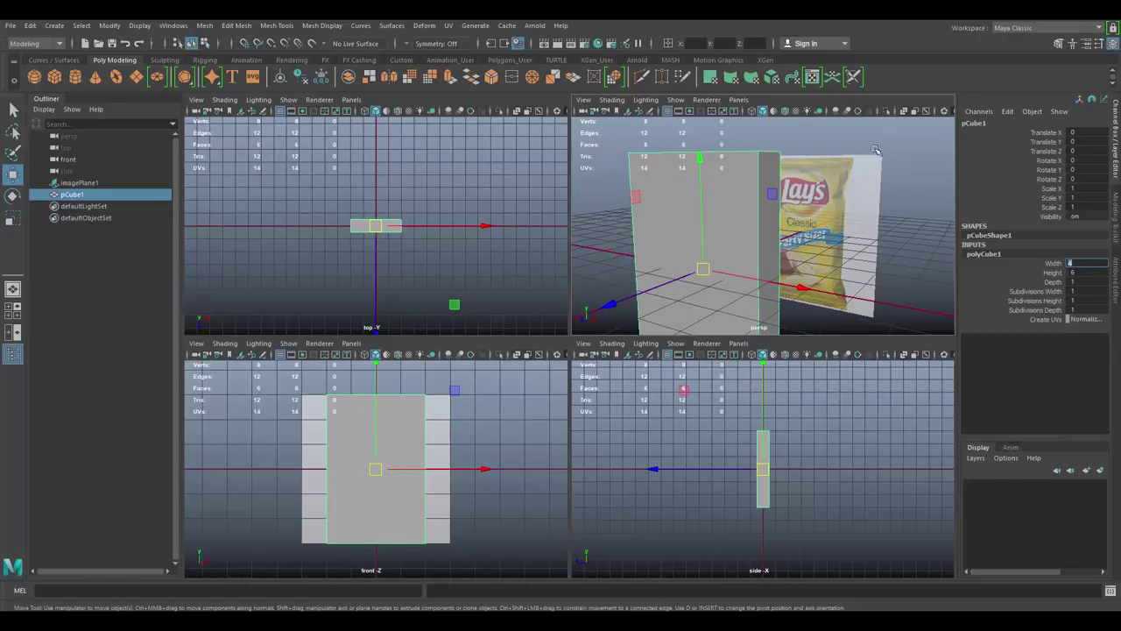
Switch the front view to wireframe shading so the bag image can be seen through the box
{"action": "scroll", "coordinate": [478, 442], "scroll_direction": "up", "scroll_amount": 2}
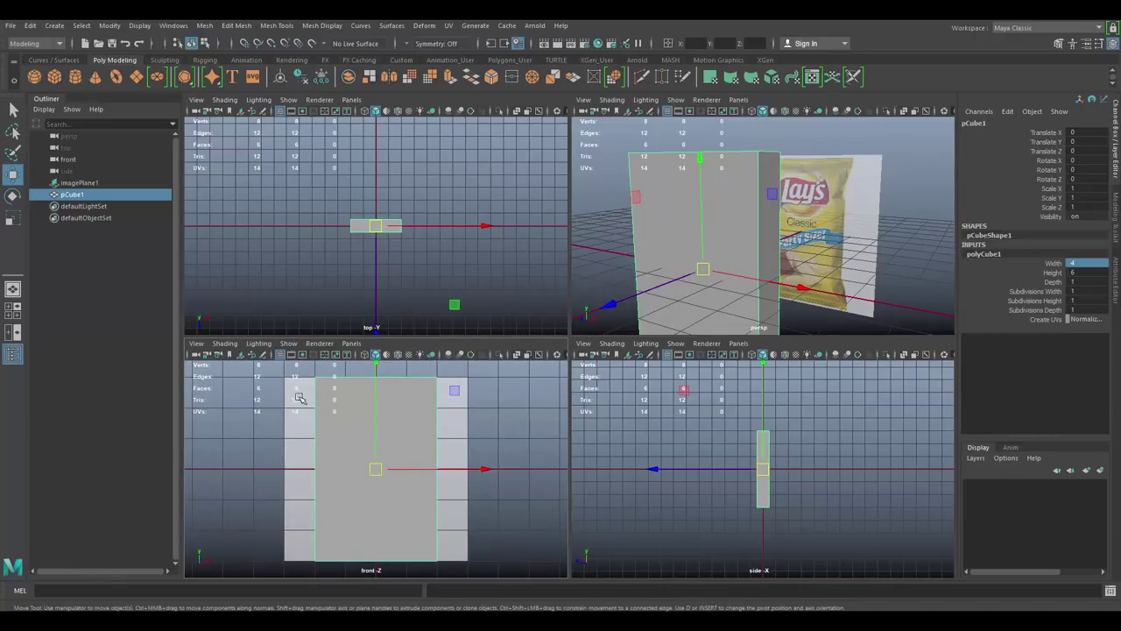
{"action": "left_click", "coordinate": [375, 365]}
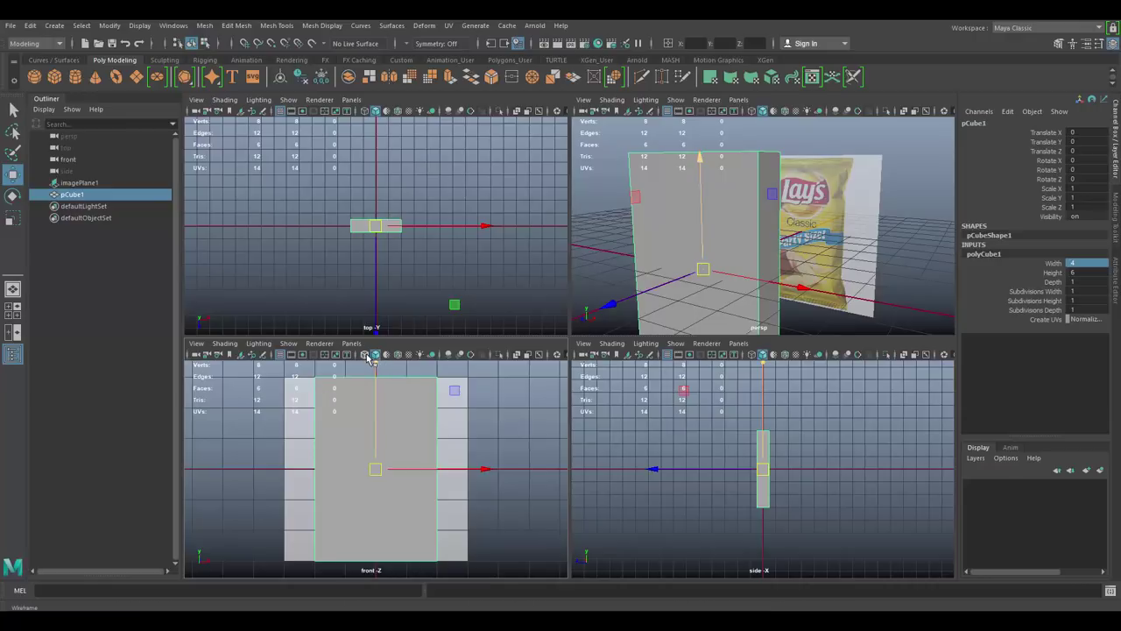
{"action": "left_click", "coordinate": [366, 355]}
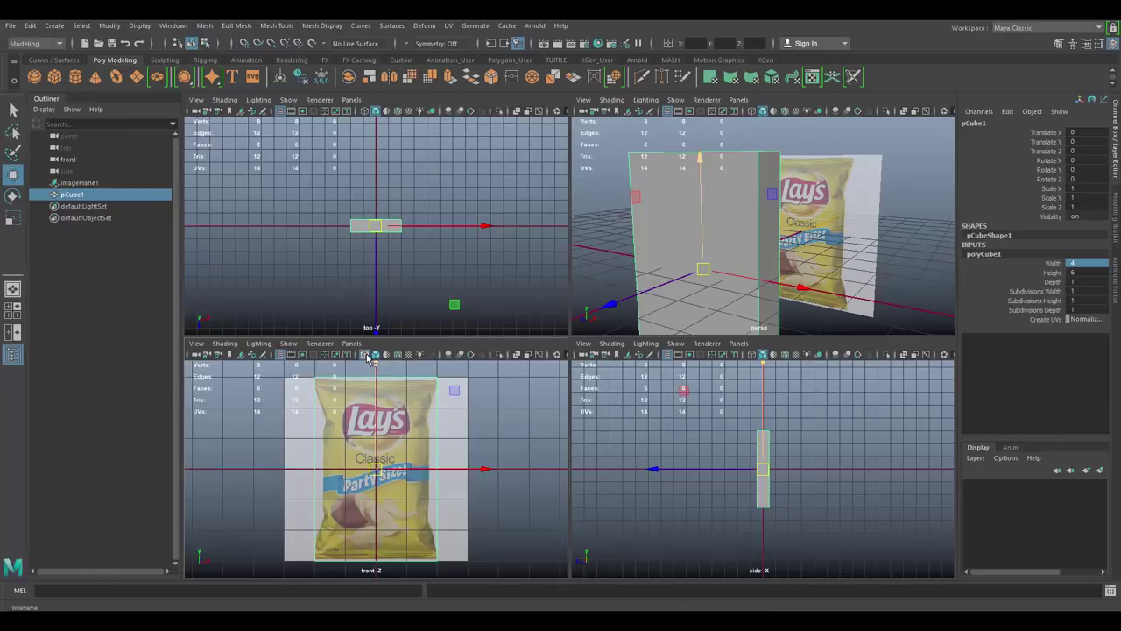
{"action": "middle_click_drag", "start_coordinate": [454, 424], "coordinate": [460, 418], "text": "alt"}
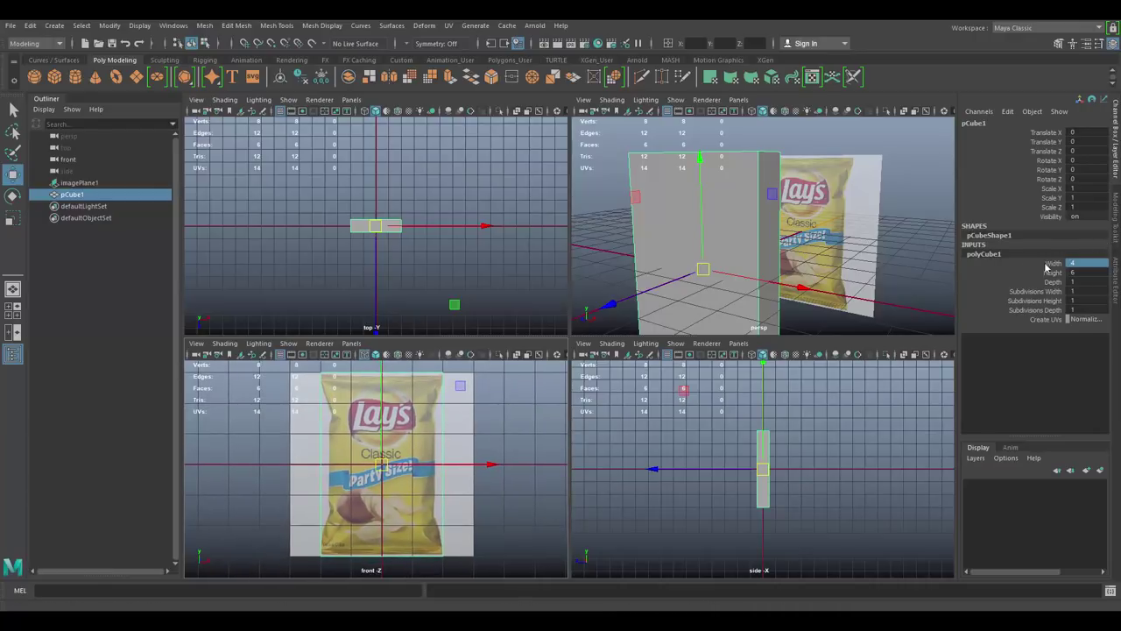
Set the box's height subdivisions to 5, keeping the box selected
{"action": "double_click", "coordinate": [1076, 301]}
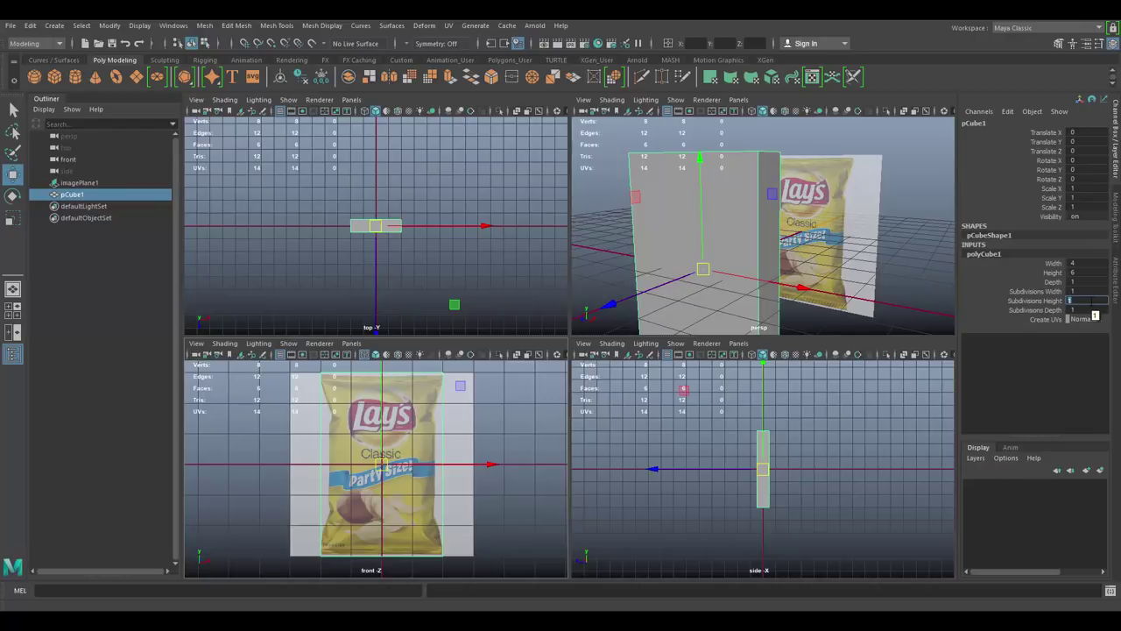
{"action": "type", "text": "5"}
{"action": "key", "text": "Return"}
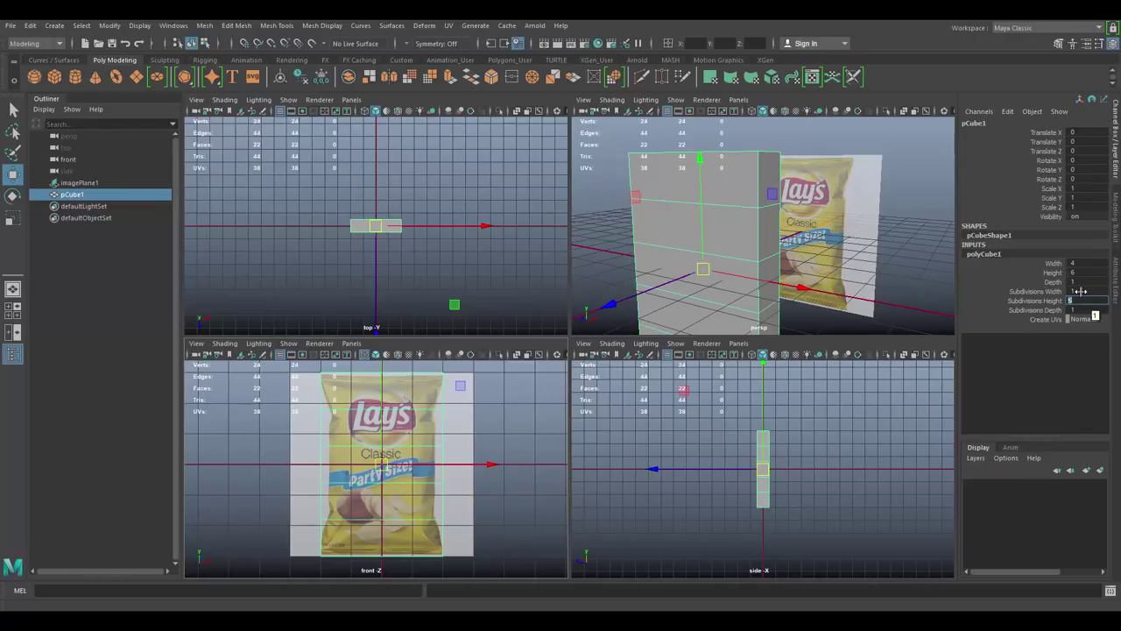
{"action": "left_click_drag", "start_coordinate": [830, 224], "coordinate": [815, 226], "text": "alt"}
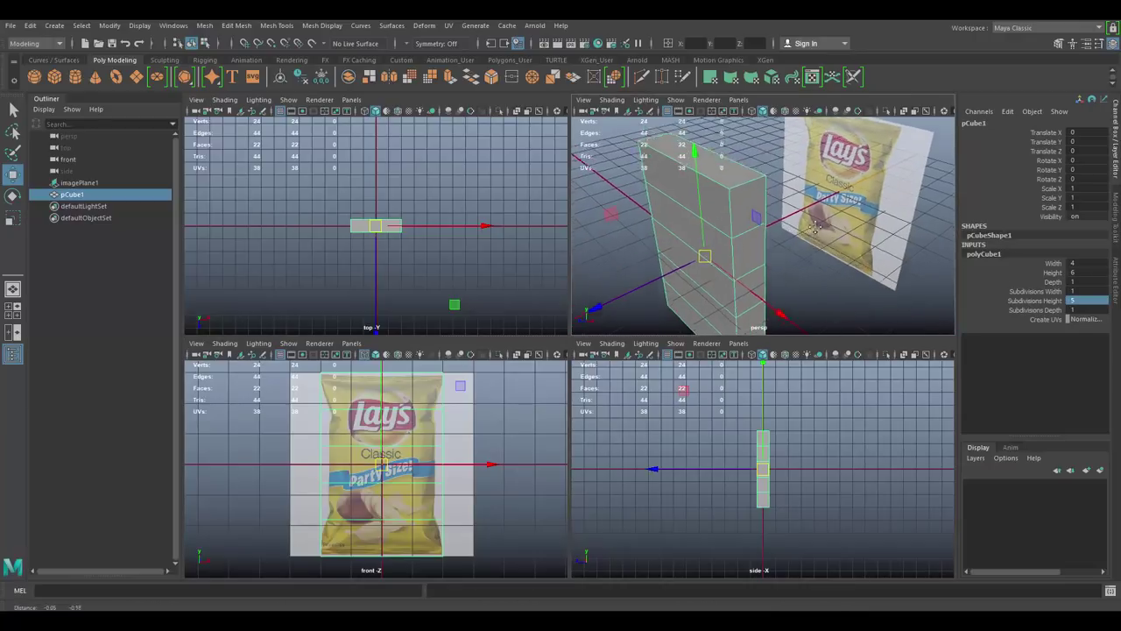
{"action": "middle_click_drag", "start_coordinate": [815, 228], "coordinate": [820, 219], "text": "alt"}
{"action": "left_click_drag", "start_coordinate": [822, 233], "coordinate": [842, 230], "text": "alt"}
{"action": "left_click", "coordinate": [835, 282]}
{"action": "left_click", "coordinate": [749, 237]}
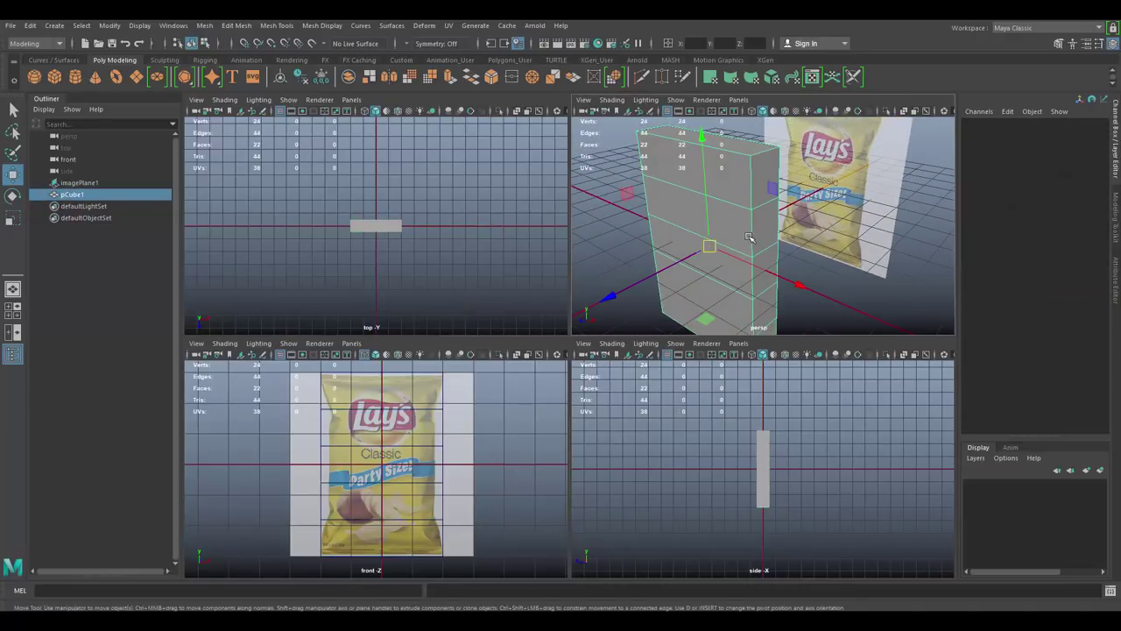
In the maximized front view, select the box's second vertex row from the top and scale it inward in X to the bag's outline
{"action": "mouse_move", "coordinate": [471, 412]}
{"action": "middle_mouse_down", "text": "alt"}
{"action": "mouse_move", "coordinate": [478, 425]}
{"action": "mouse_move", "coordinate": [480, 414]}
{"action": "middle_mouse_up", "text": "alt"}
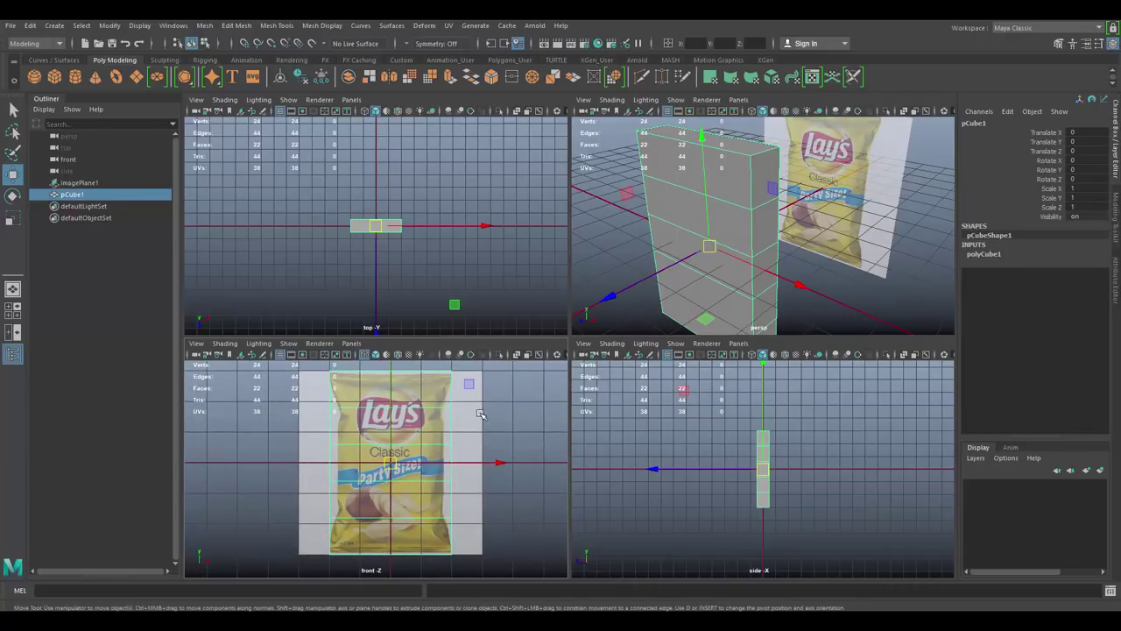
{"action": "key", "text": "space"}
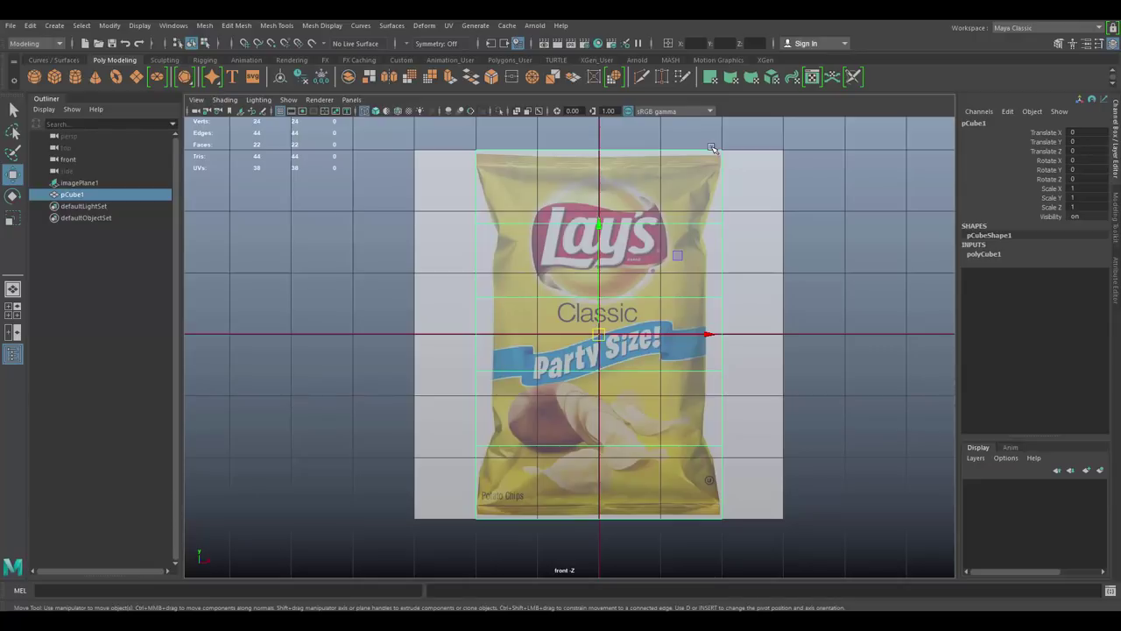
{"action": "right_click", "coordinate": [712, 148]}
{"action": "right_click_drag", "start_coordinate": [712, 147], "coordinate": [624, 149]}
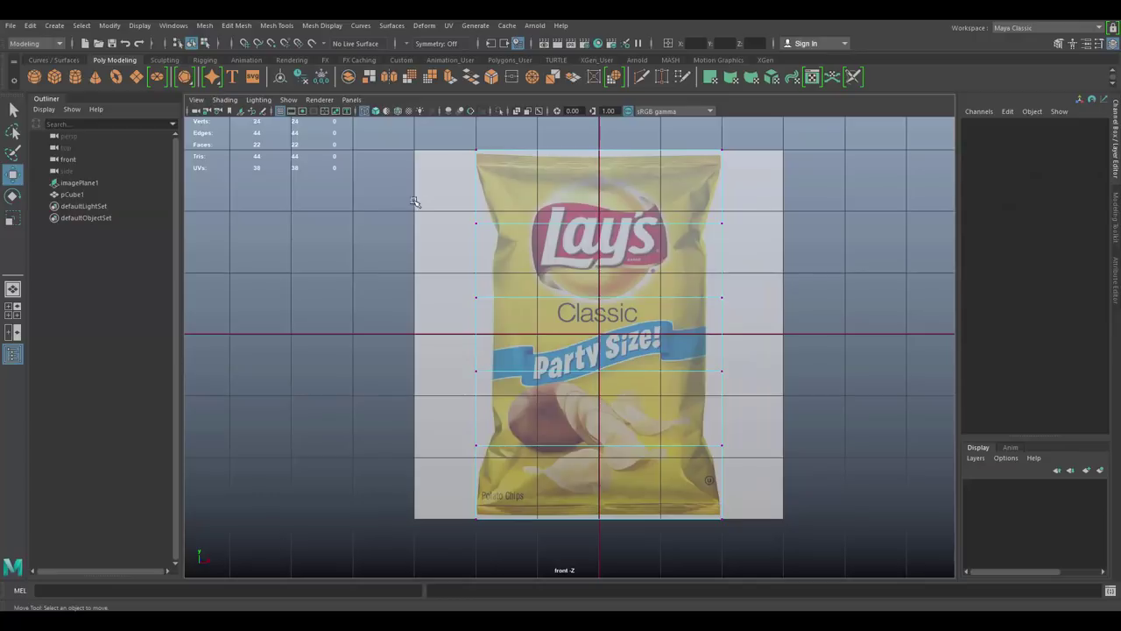
{"action": "left_click_drag", "start_coordinate": [354, 205], "coordinate": [792, 247]}
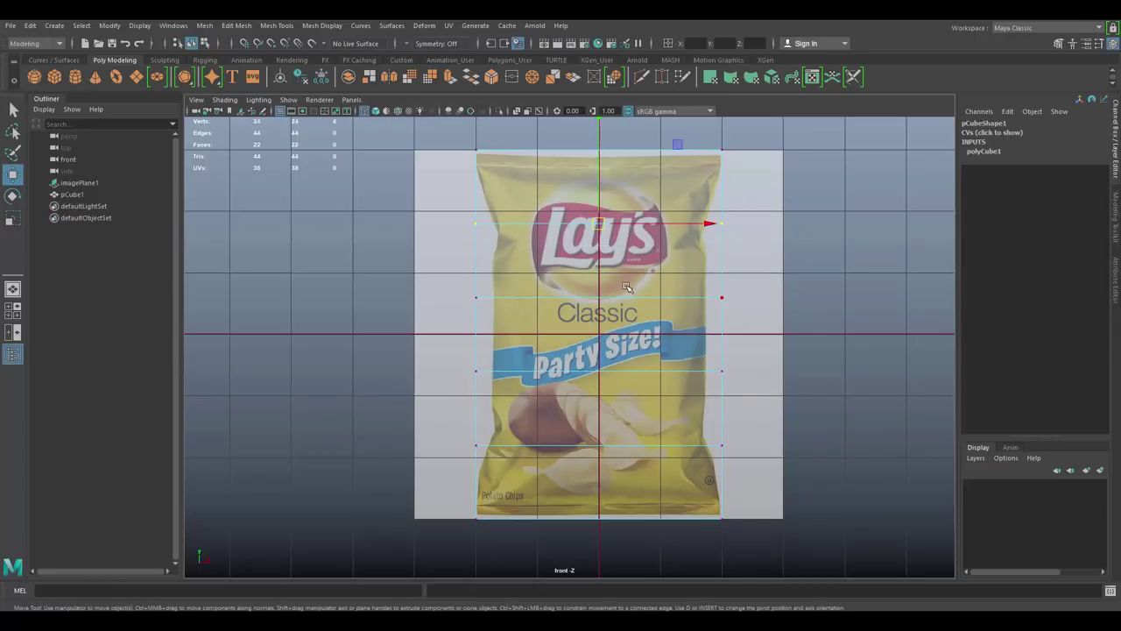
{"action": "key", "text": "r"}
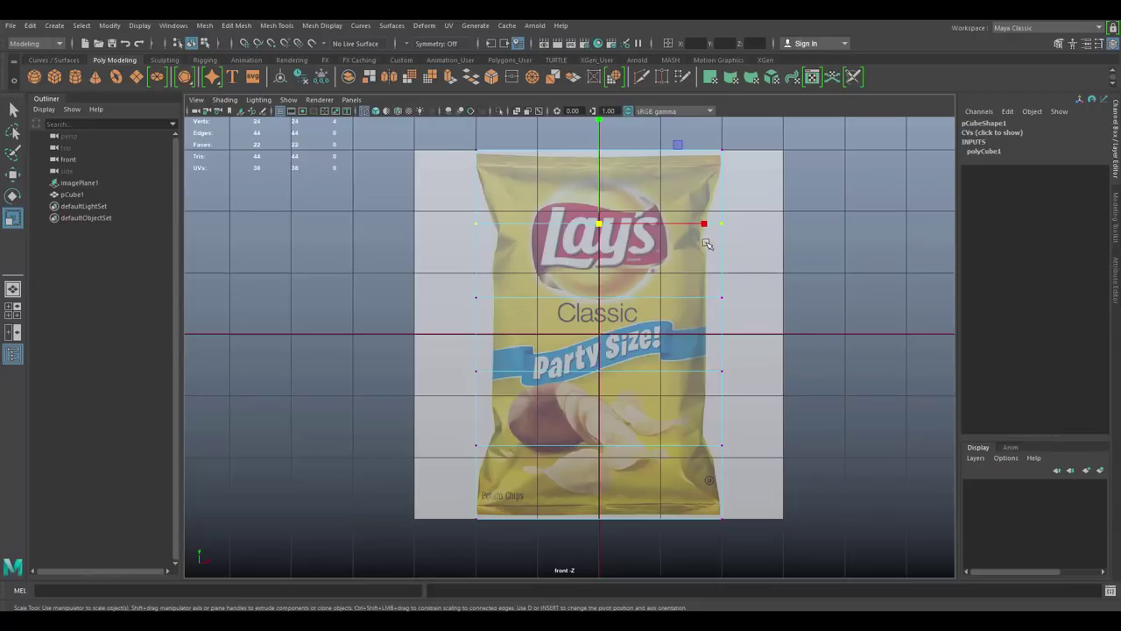
{"action": "left_click", "coordinate": [703, 224]}
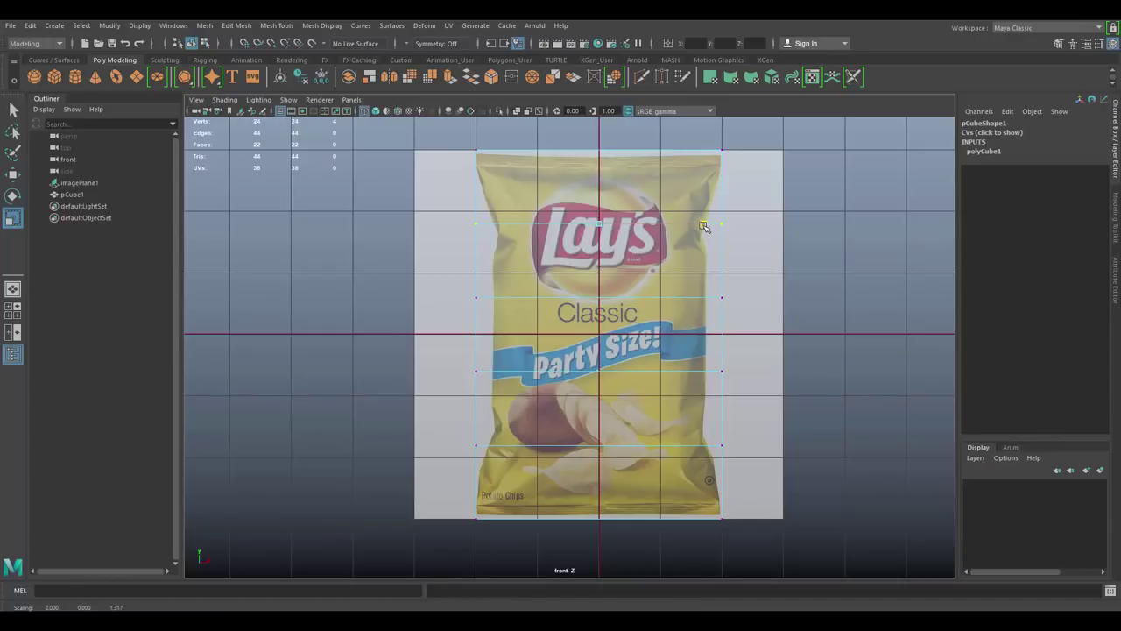
{"action": "left_click_drag", "start_coordinate": [704, 225], "coordinate": [689, 228]}
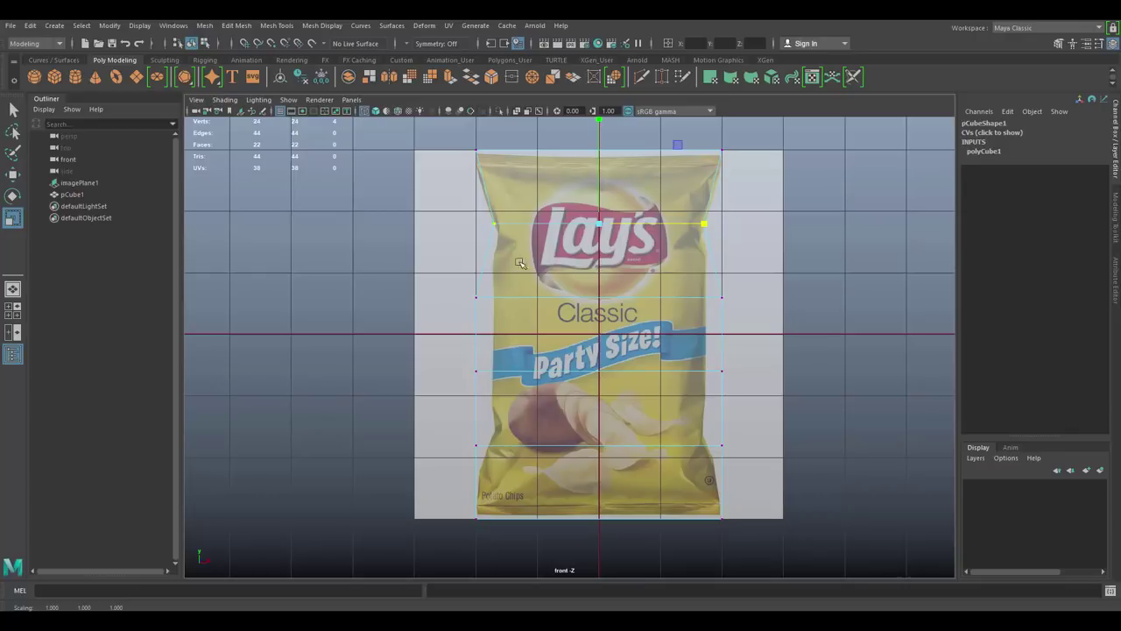
Scale the three remaining inner vertex rows inward in X, one after another, to match the bag's narrower sides
{"action": "left_click_drag", "start_coordinate": [371, 265], "coordinate": [797, 316]}
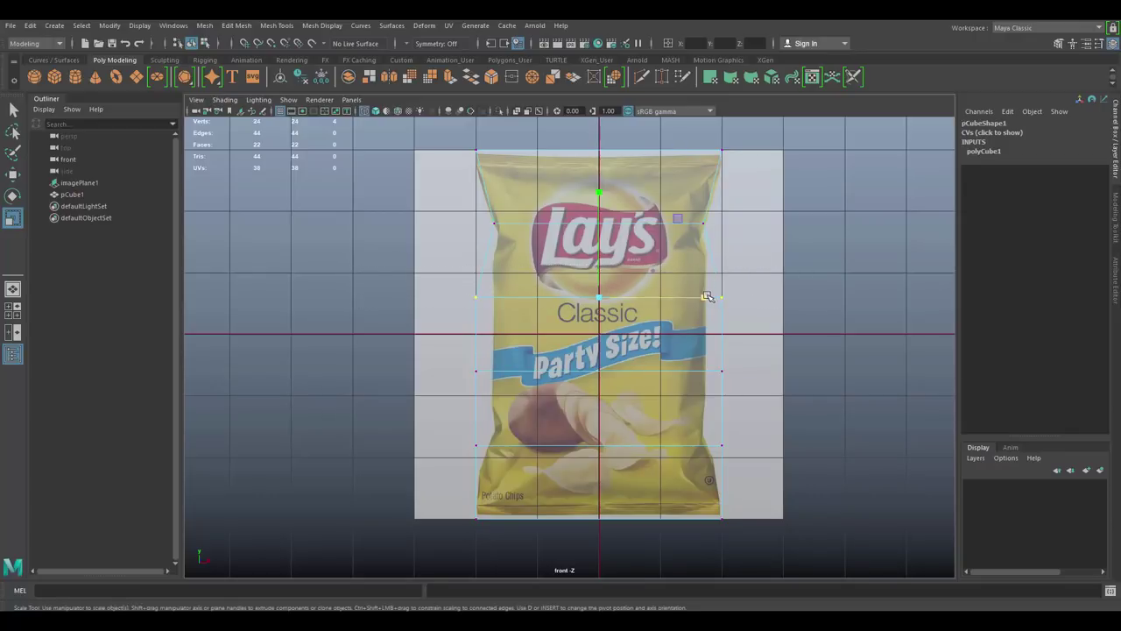
{"action": "left_click_drag", "start_coordinate": [703, 298], "coordinate": [693, 297]}
{"action": "left_click_drag", "start_coordinate": [572, 373], "coordinate": [866, 390]}
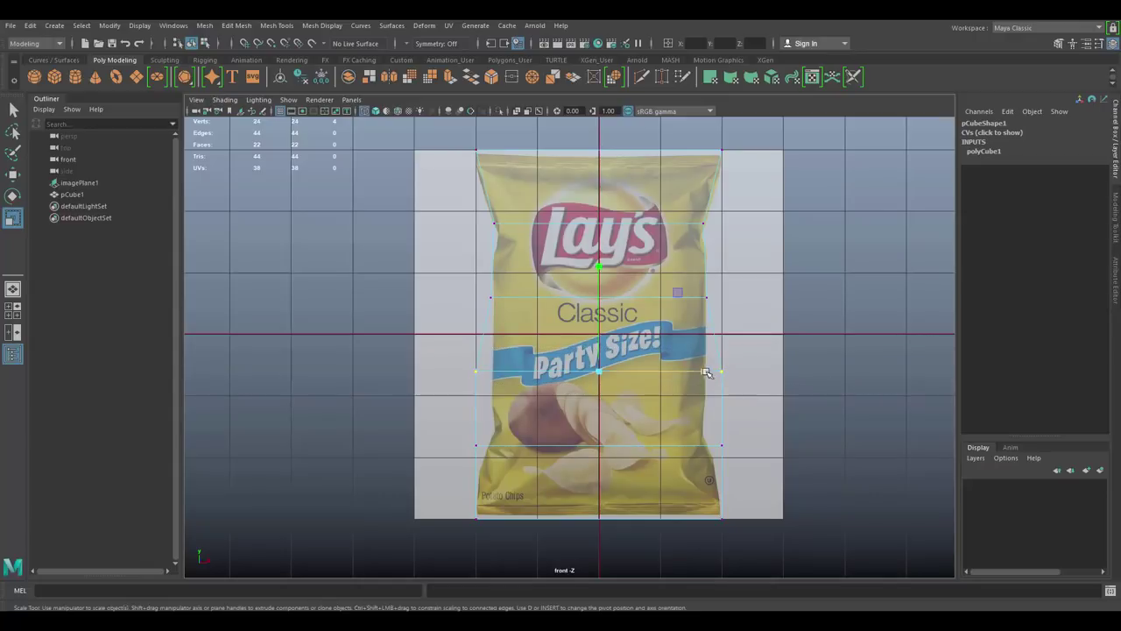
{"action": "left_click_drag", "start_coordinate": [705, 371], "coordinate": [689, 372]}
{"action": "left_click_drag", "start_coordinate": [416, 438], "coordinate": [781, 465]}
{"action": "left_click_drag", "start_coordinate": [706, 445], "coordinate": [690, 439]}
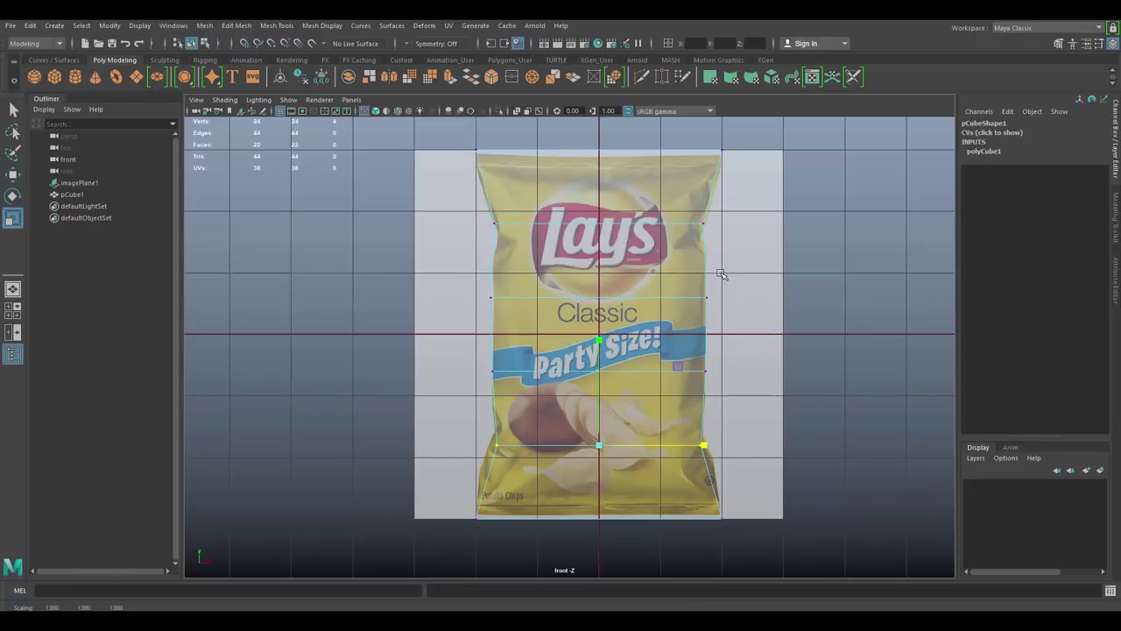
Insert an edge loop across the Lay's logo, just below the uppermost inner row of the box
{"action": "mouse_move", "coordinate": [721, 272]}
{"action": "middle_mouse_down", "text": "alt"}
{"action": "mouse_move", "coordinate": [722, 283]}
{"action": "mouse_move", "coordinate": [727, 269]}
{"action": "middle_mouse_up", "text": "alt"}
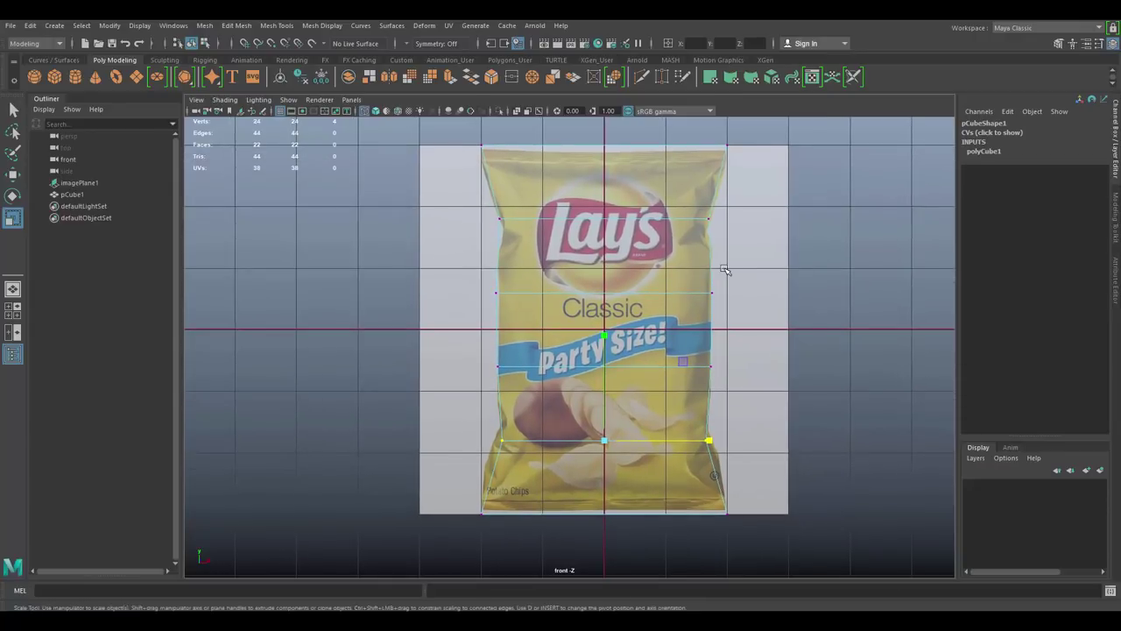
{"action": "scroll", "coordinate": [725, 270], "scroll_direction": "up", "scroll_amount": 1}
{"action": "scroll", "coordinate": [706, 282], "scroll_direction": "down", "scroll_amount": 4}
{"action": "scroll", "coordinate": [671, 273], "scroll_direction": "up", "scroll_amount": 3}
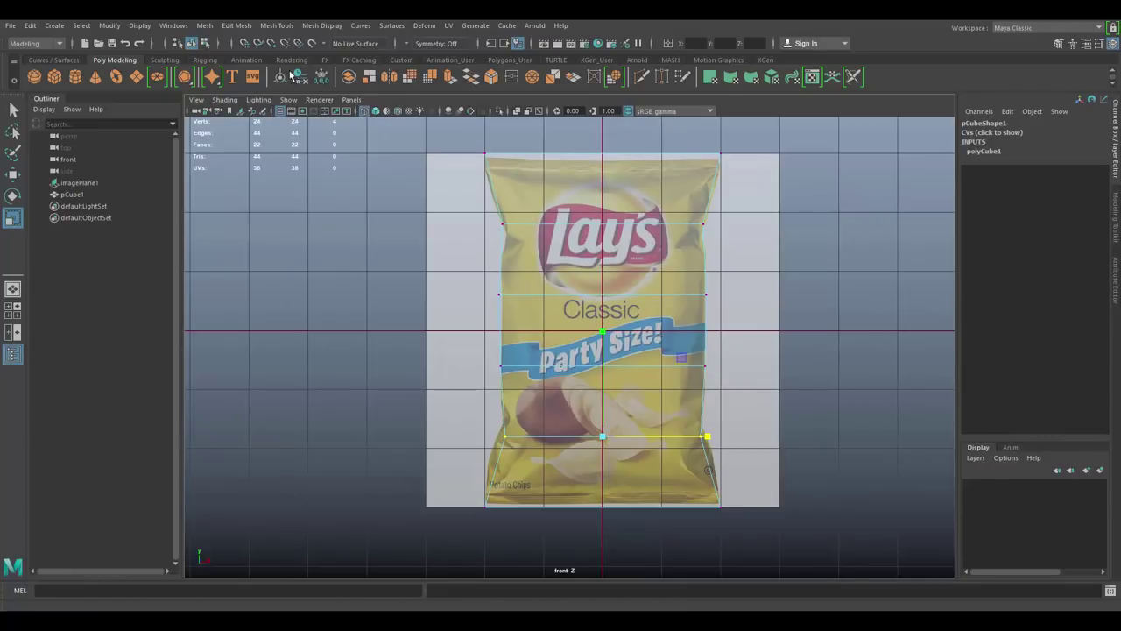
{"action": "left_click", "coordinate": [234, 26]}
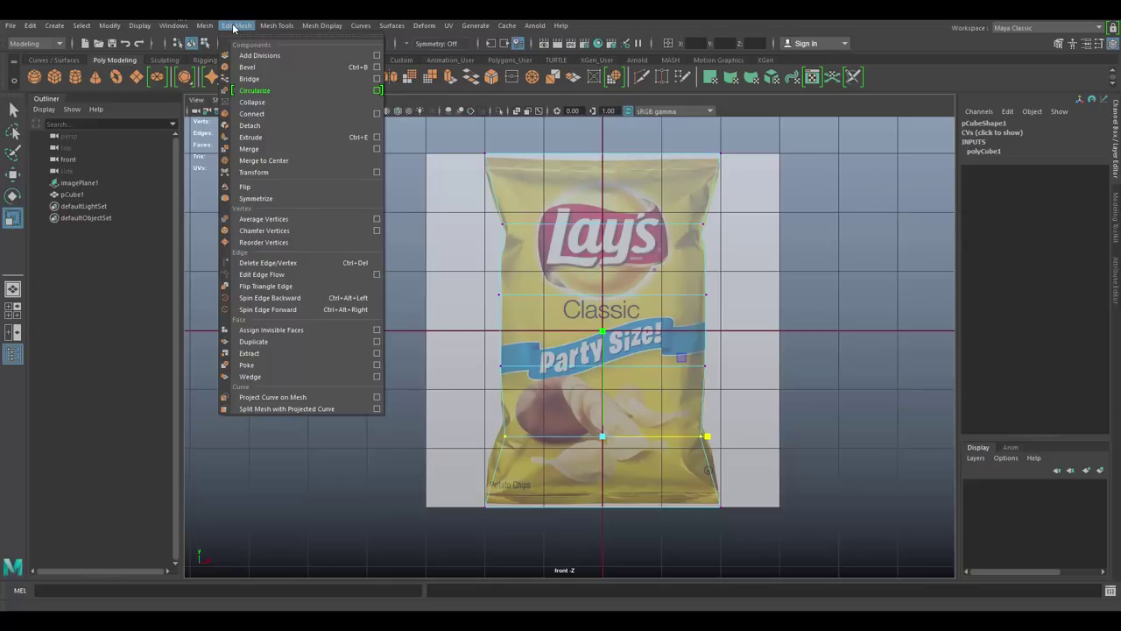
{"action": "mouse_move", "coordinate": [286, 28]}
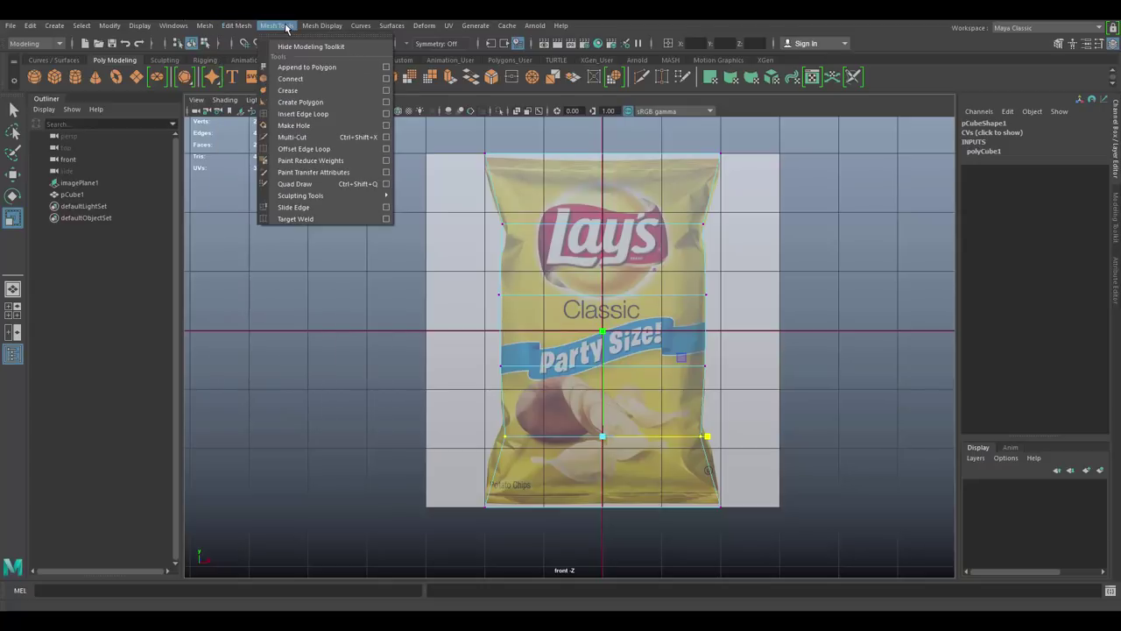
{"action": "left_click", "coordinate": [331, 115]}
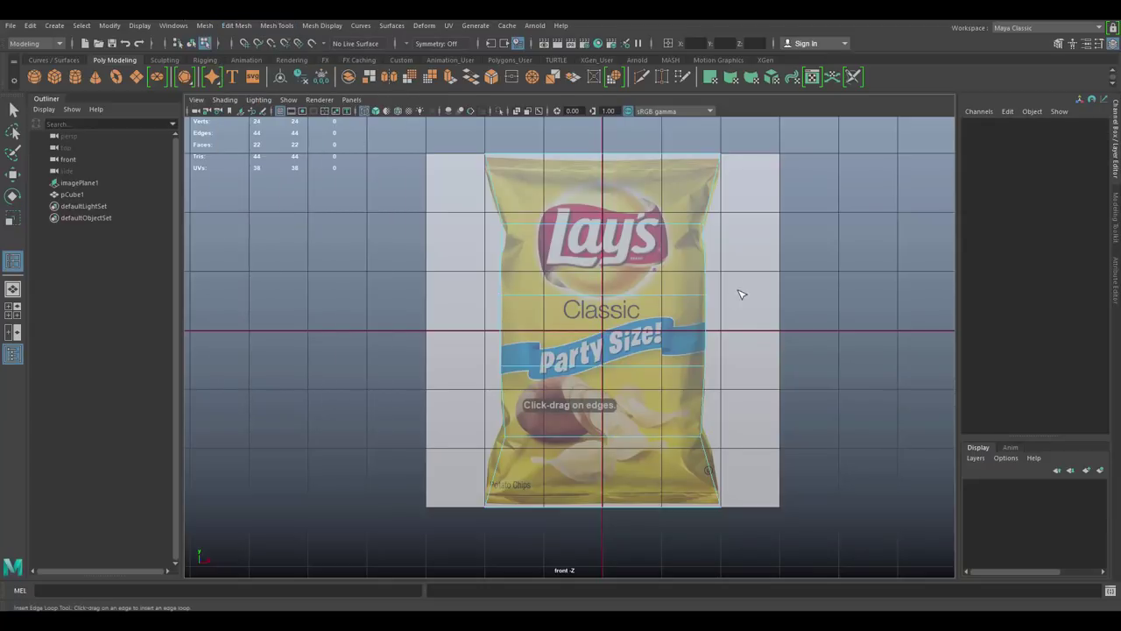
{"action": "scroll", "coordinate": [741, 293], "scroll_direction": "up", "scroll_amount": 4}
{"action": "scroll", "coordinate": [701, 263], "scroll_direction": "up", "scroll_amount": 3}
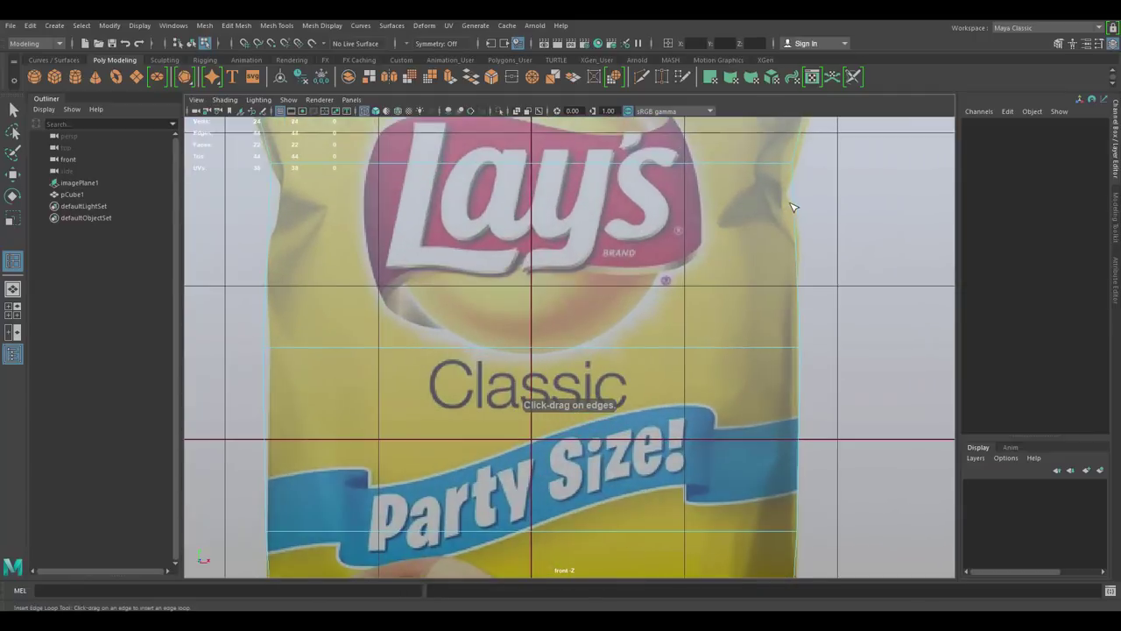
{"action": "left_click_drag", "start_coordinate": [796, 205], "coordinate": [797, 195]}
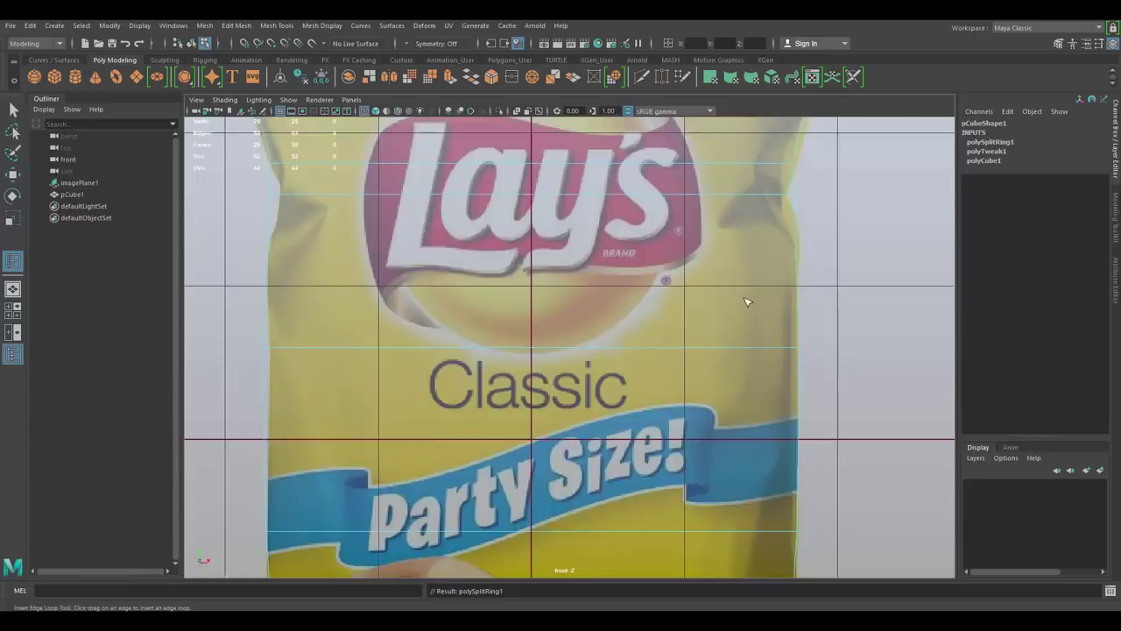
Insert an edge loop just below the lowest inner row, where the bag flares toward its bottom seal
{"action": "scroll", "coordinate": [701, 333], "scroll_direction": "down", "scroll_amount": 5}
{"action": "scroll", "coordinate": [639, 337], "scroll_direction": "up", "scroll_amount": 2}
{"action": "scroll", "coordinate": [616, 319], "scroll_direction": "up", "scroll_amount": 3}
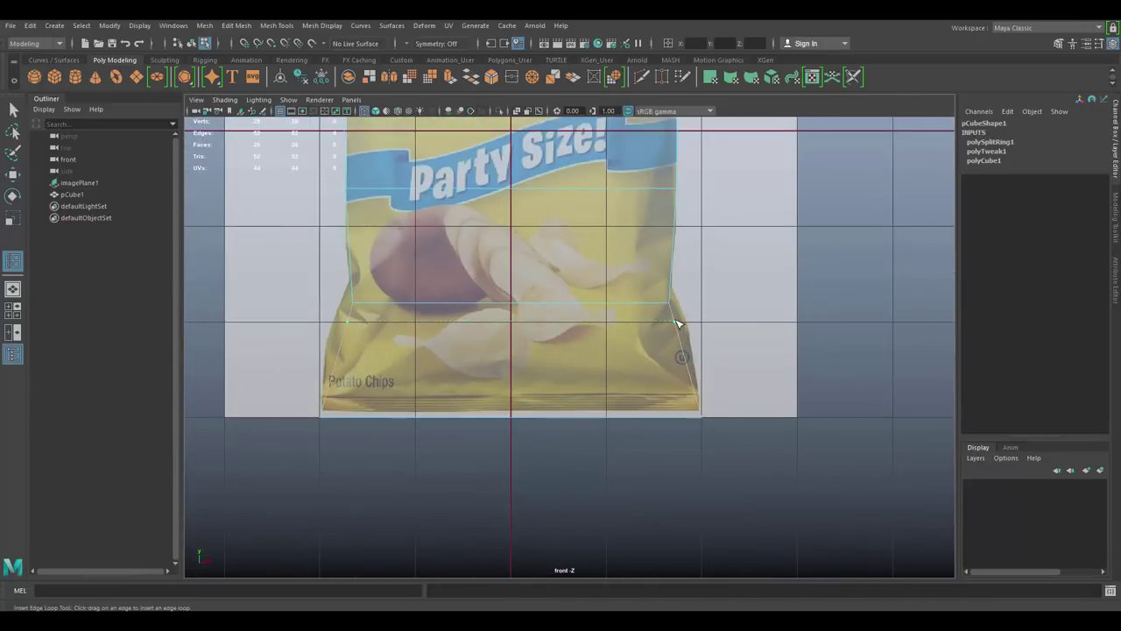
{"action": "left_click", "coordinate": [677, 324]}
{"action": "scroll", "coordinate": [676, 350], "scroll_direction": "down", "scroll_amount": 4}
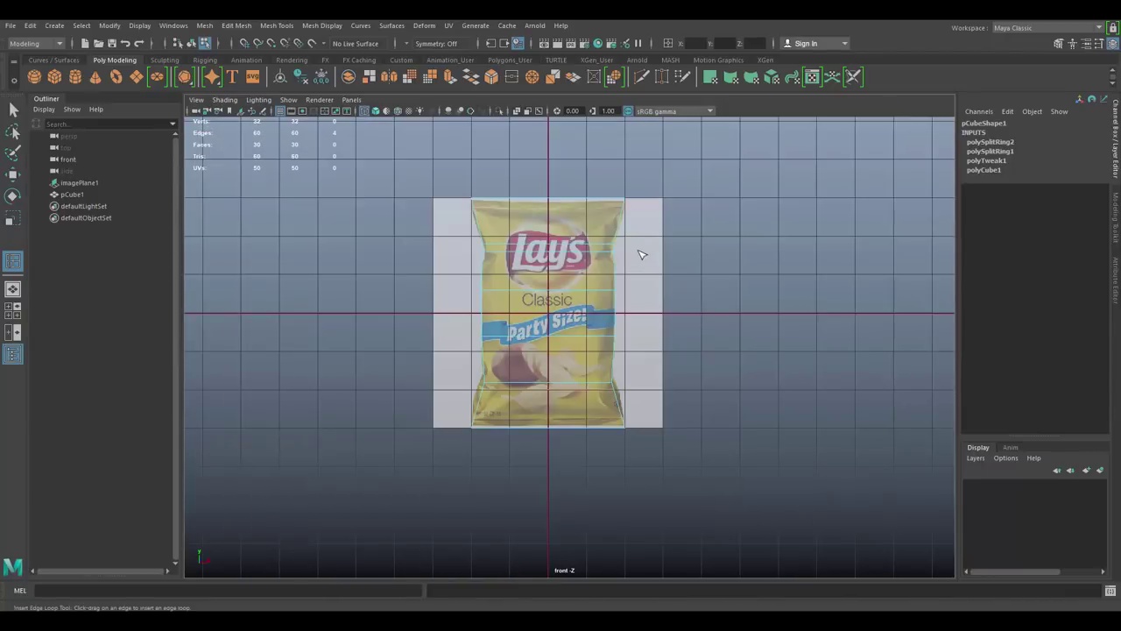
{"action": "scroll", "coordinate": [604, 298], "scroll_direction": "up", "scroll_amount": 3}
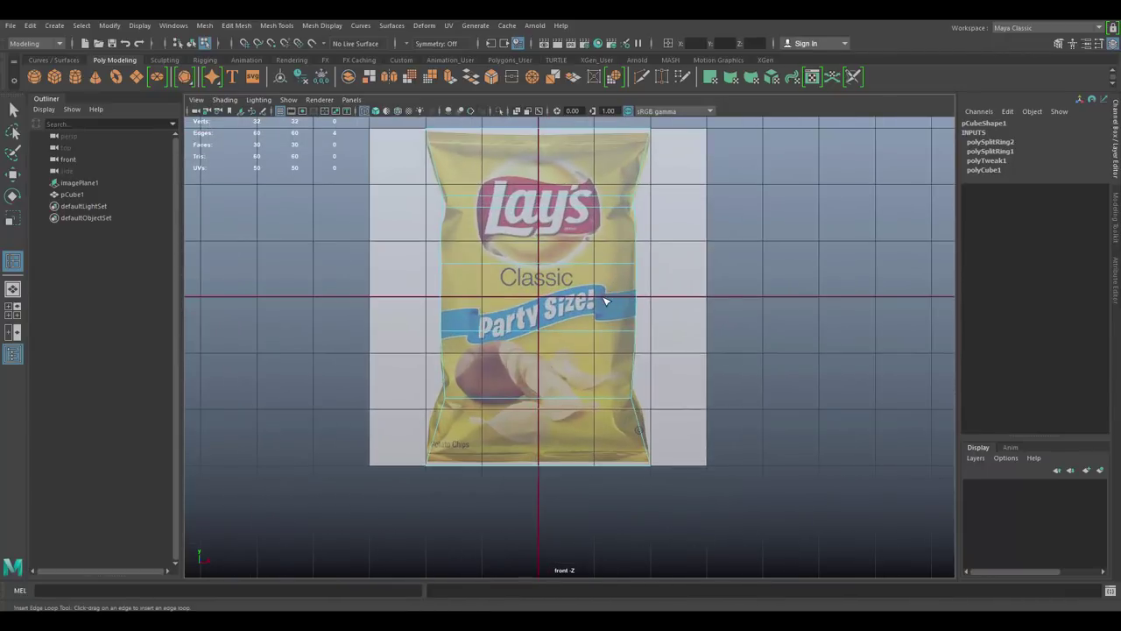
Select the vertices of the new lower edge loop and scale them outward in X to the flared bag outline
{"action": "key", "text": "q"}
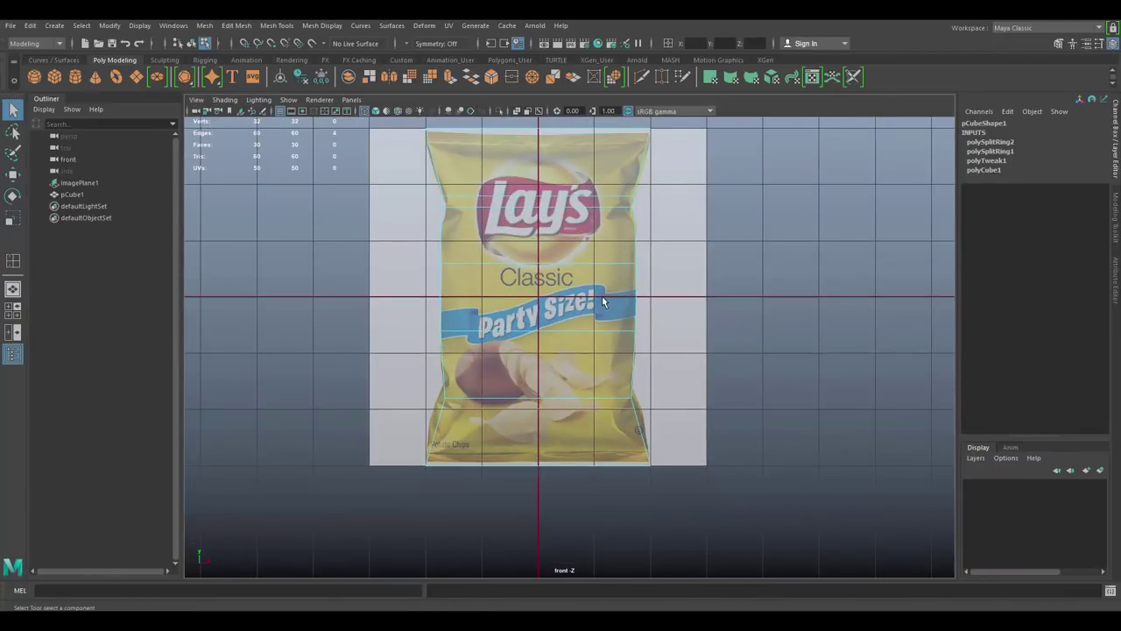
{"action": "middle_click_drag", "start_coordinate": [603, 353], "coordinate": [601, 259], "text": "alt"}
{"action": "scroll", "coordinate": [618, 245], "scroll_direction": "up", "scroll_amount": 2}
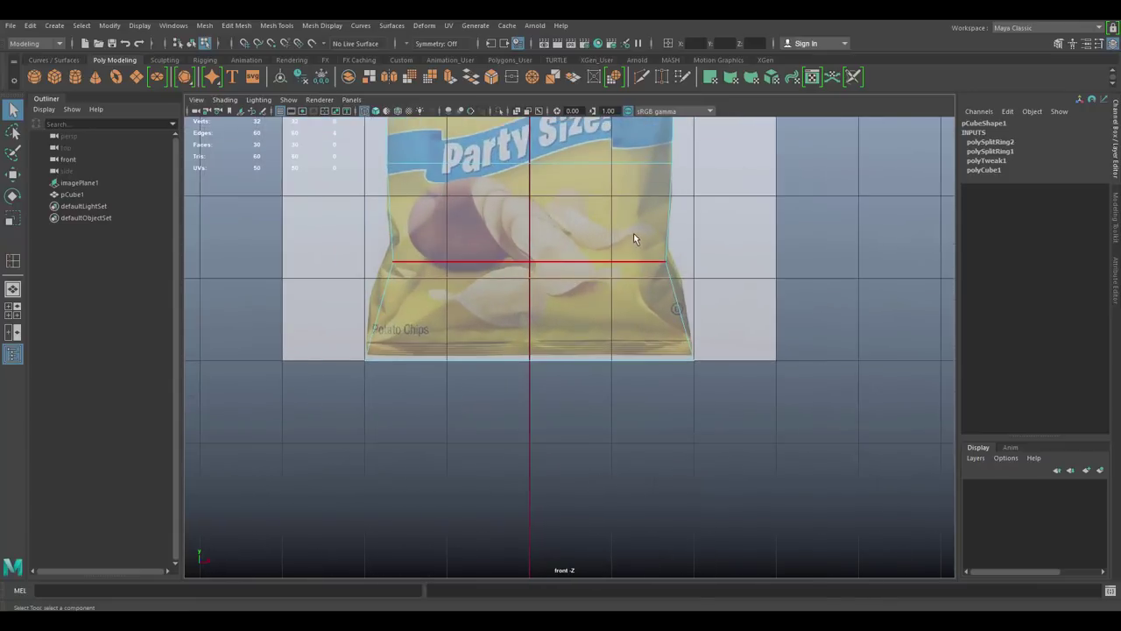
{"action": "right_click", "coordinate": [670, 278]}
{"action": "left_click", "coordinate": [615, 275]}
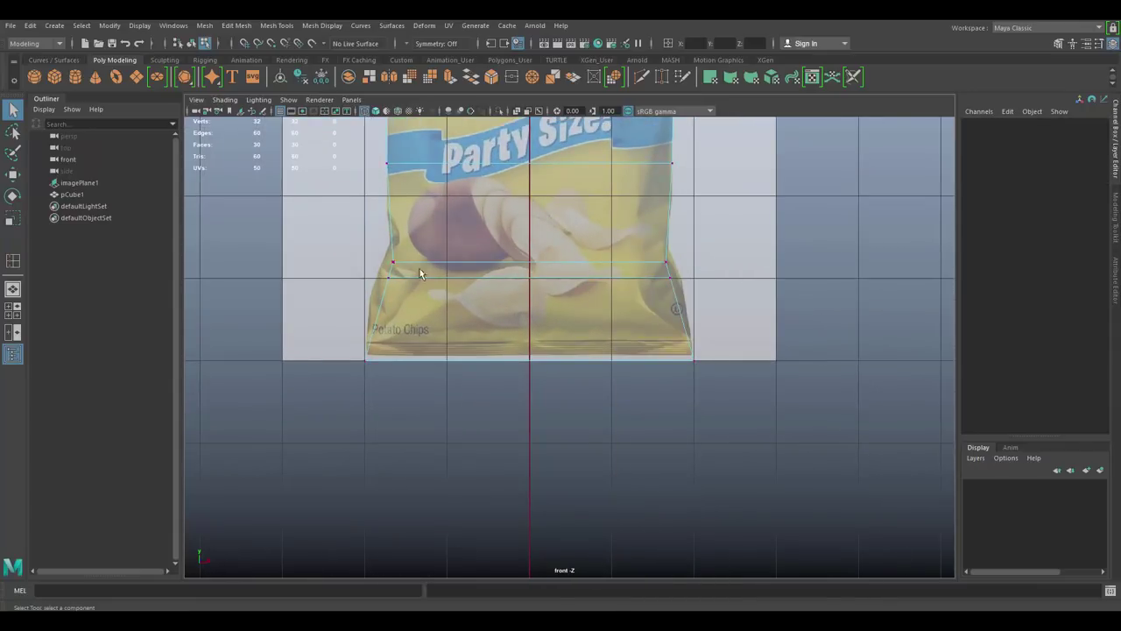
{"action": "left_click_drag", "start_coordinate": [741, 289], "coordinate": [742, 290]}
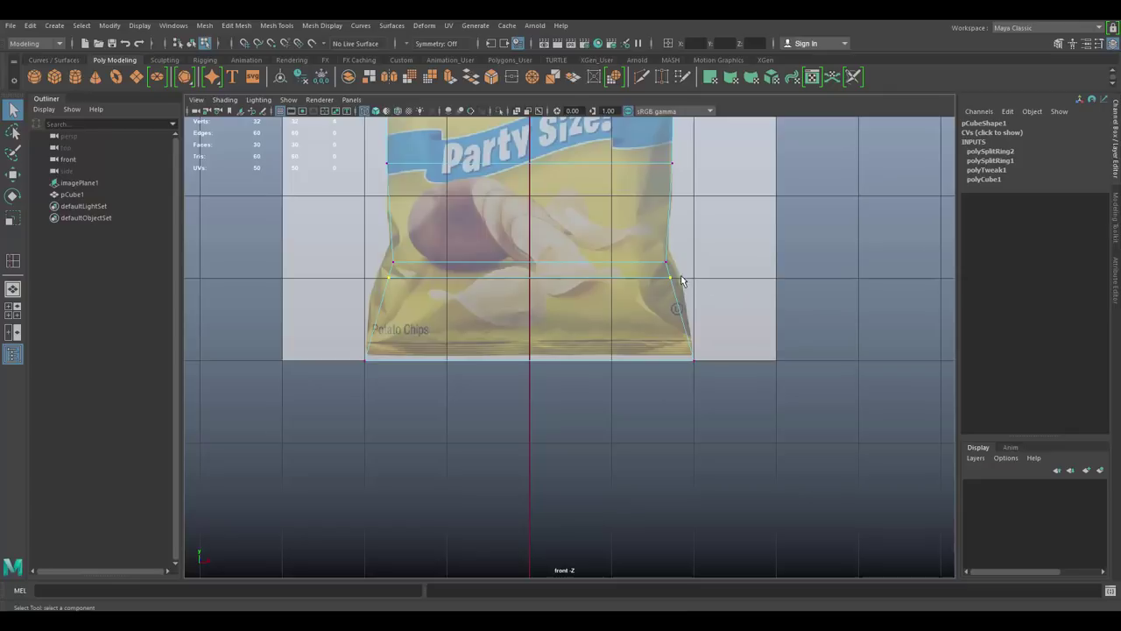
{"action": "key", "text": "r"}
{"action": "left_click_drag", "start_coordinate": [637, 278], "coordinate": [644, 278]}
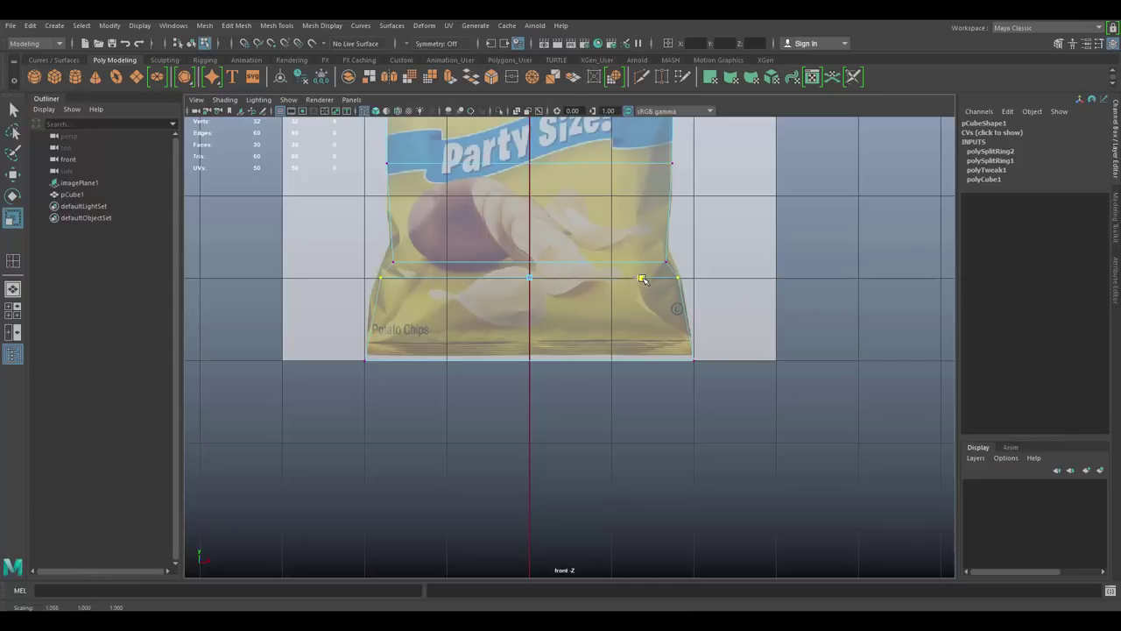
Fit the lower vertices to the outline, adjusting the flare's left vertices and raising both ends of the row above to the bag's pinch
{"action": "key", "text": "w"}
{"action": "left_click", "coordinate": [377, 279]}
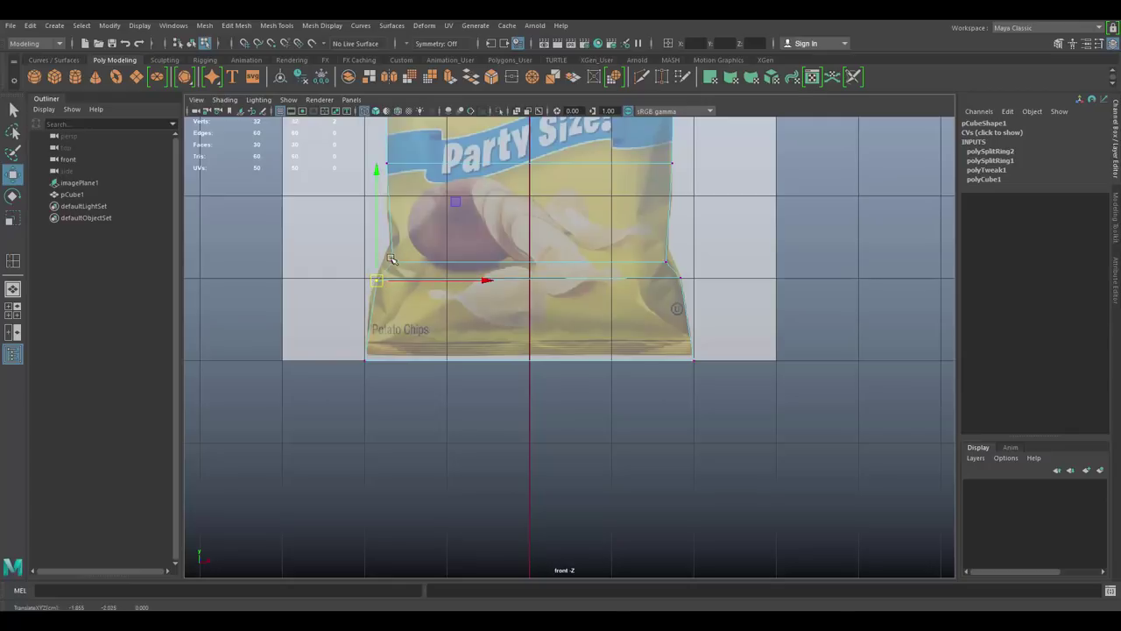
{"action": "middle_click_drag", "start_coordinate": [391, 259], "coordinate": [394, 245]}
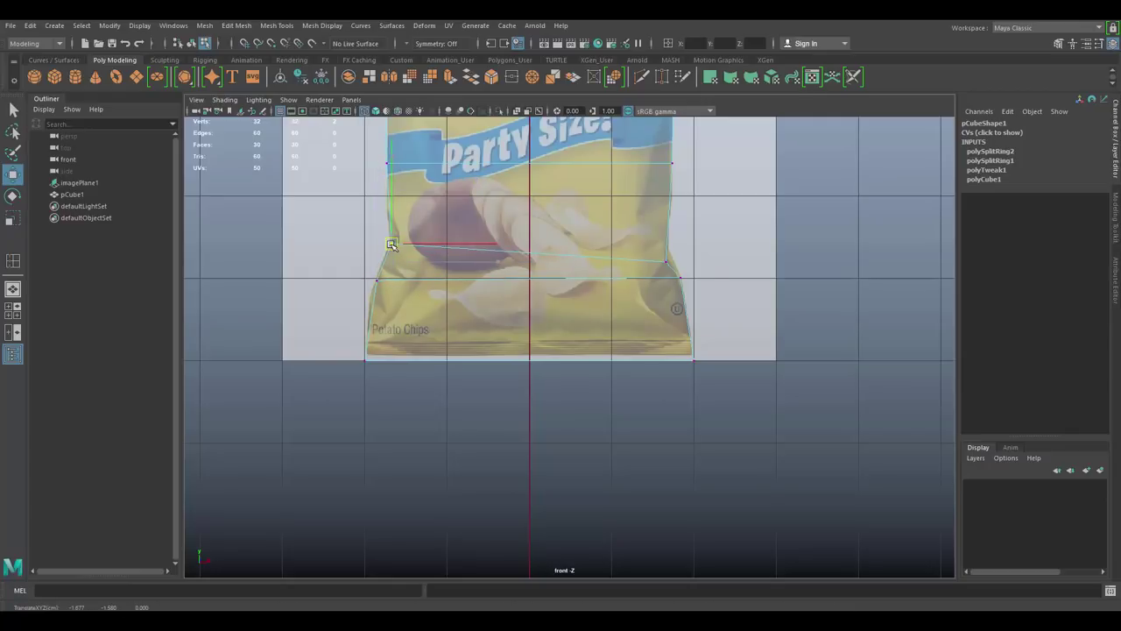
{"action": "left_click", "coordinate": [666, 261]}
{"action": "middle_click_drag", "start_coordinate": [666, 262], "coordinate": [667, 252]}
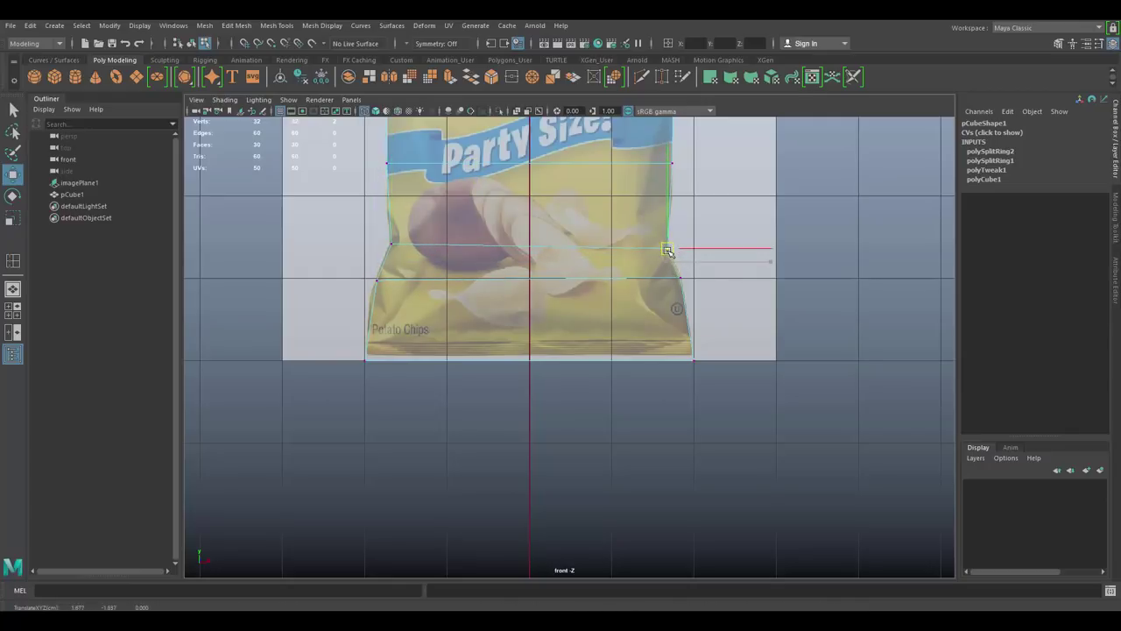
Move the right-hand vertices of the two upper rows beside the logo down to follow the bag's crease
{"action": "middle_click_drag", "start_coordinate": [601, 272], "coordinate": [619, 447], "text": "alt"}
{"action": "middle_click_drag", "start_coordinate": [704, 250], "coordinate": [698, 357], "text": "alt"}
{"action": "scroll", "coordinate": [689, 267], "scroll_direction": "up", "scroll_amount": 2}
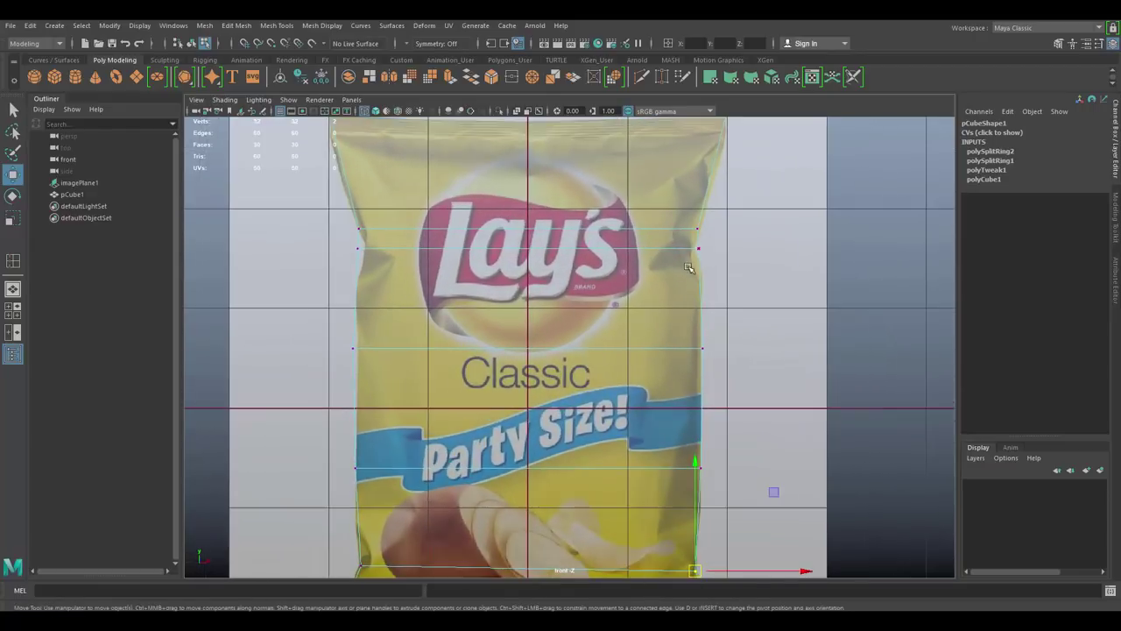
{"action": "left_click", "coordinate": [698, 248]}
{"action": "middle_click_drag", "start_coordinate": [701, 251], "coordinate": [701, 266]}
{"action": "left_click_drag", "start_coordinate": [699, 263], "coordinate": [699, 266]}
{"action": "left_click_drag", "start_coordinate": [684, 218], "coordinate": [705, 237]}
{"action": "left_click_drag", "start_coordinate": [698, 229], "coordinate": [691, 247]}
Move the left-hand vertices of the lower of the two logo rows to fit the bag's left outline
{"action": "middle_click_drag", "start_coordinate": [526, 249], "coordinate": [690, 267], "text": "alt"}
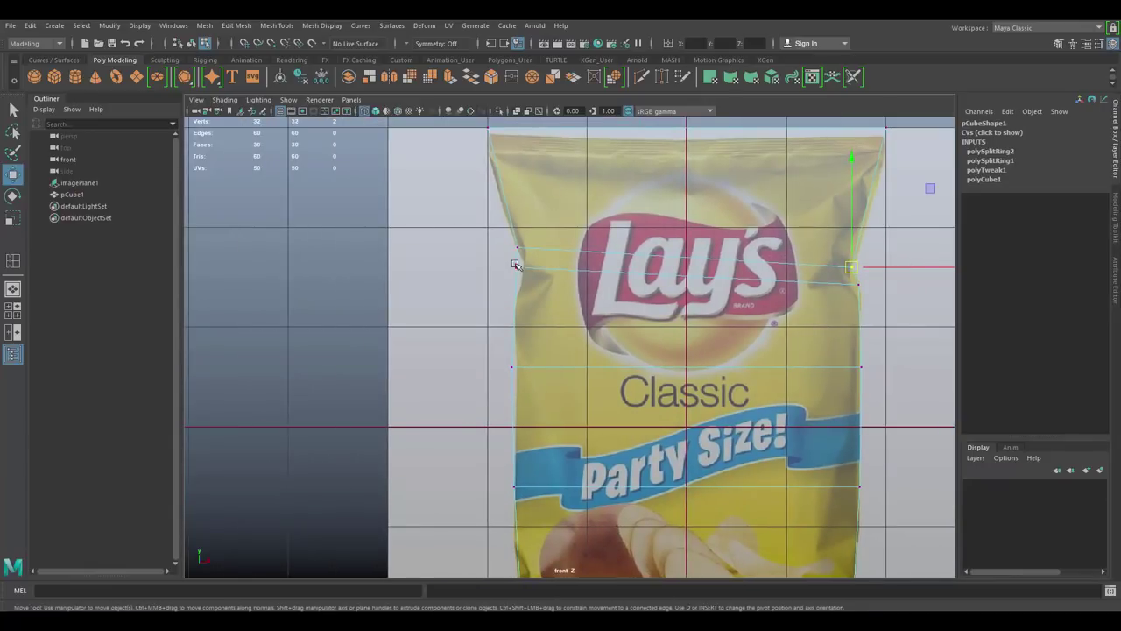
{"action": "left_click_drag", "start_coordinate": [511, 261], "coordinate": [523, 272]}
{"action": "mouse_move", "coordinate": [523, 273]}
{"action": "middle_mouse_down"}
{"action": "mouse_move", "coordinate": [518, 296]}
{"action": "mouse_move", "coordinate": [526, 250]}
{"action": "mouse_move", "coordinate": [524, 265]}
{"action": "middle_mouse_up"}
Insert an edge loop through the middle of the bag's thickness, running along both narrow sides, the top and the bottom
{"action": "scroll", "coordinate": [697, 221], "scroll_direction": "down", "scroll_amount": 5}
{"action": "key", "text": "space"}
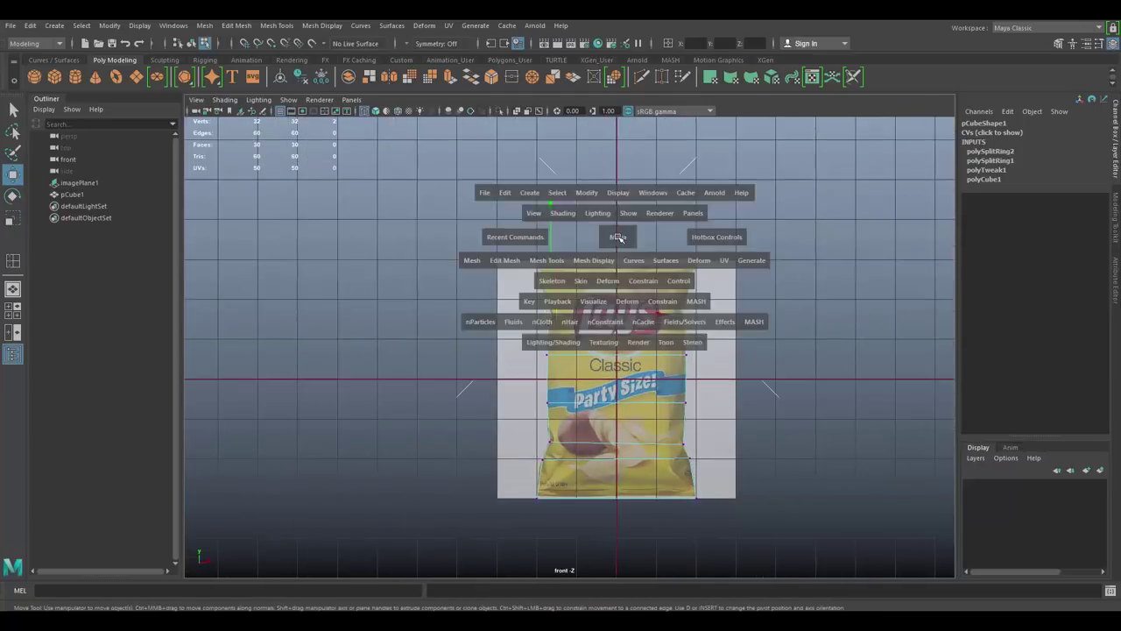
{"action": "key", "text": "space"}
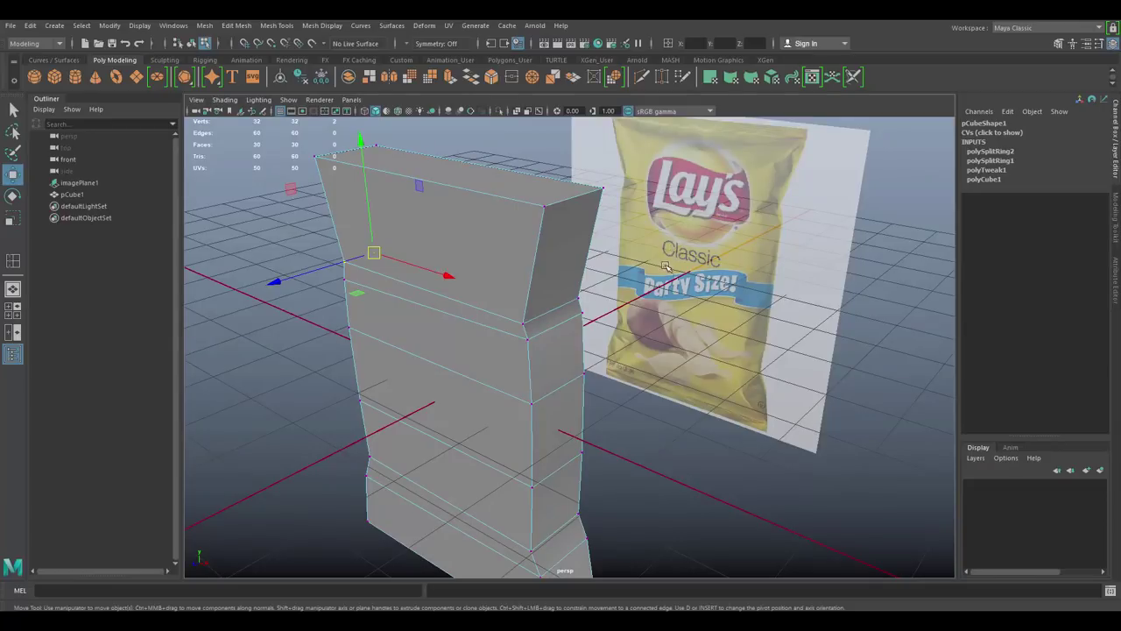
{"action": "right_click_drag", "start_coordinate": [666, 266], "coordinate": [566, 238], "text": "alt"}
{"action": "middle_click_drag", "start_coordinate": [565, 237], "coordinate": [641, 218], "text": "alt"}
{"action": "left_click_drag", "start_coordinate": [641, 218], "coordinate": [603, 202], "text": "alt"}
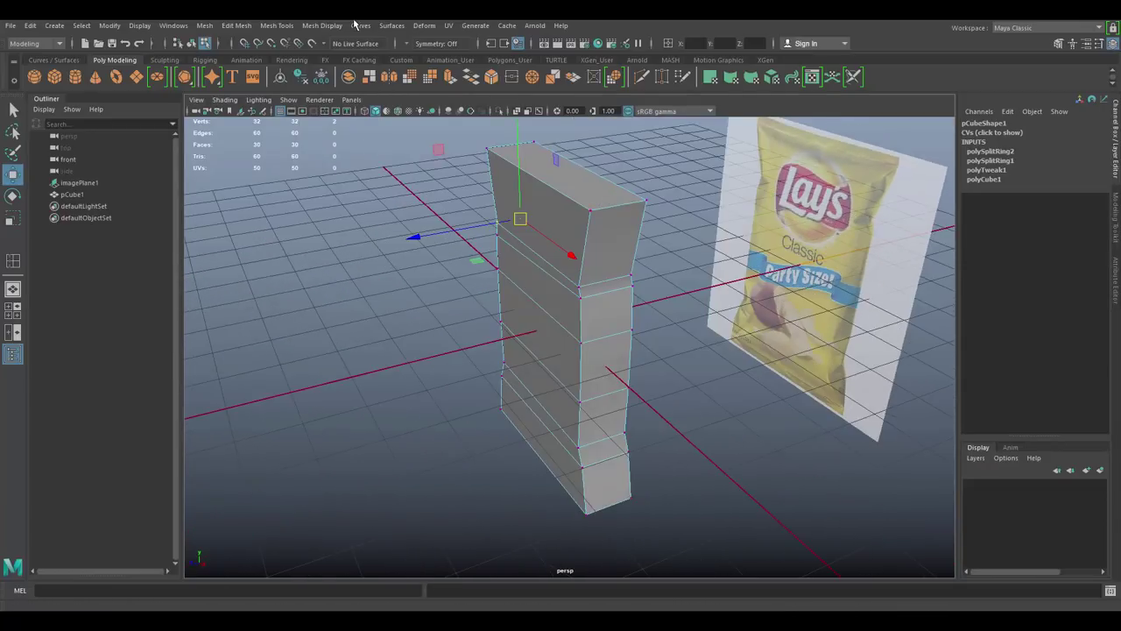
{"action": "left_click", "coordinate": [324, 25]}
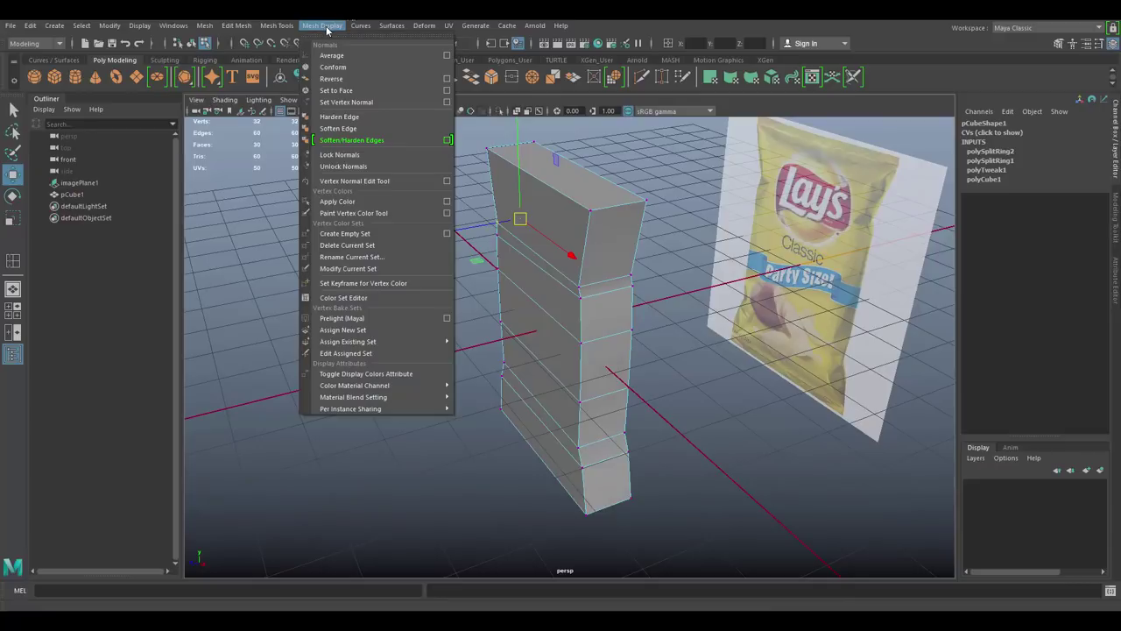
{"action": "mouse_move", "coordinate": [284, 25]}
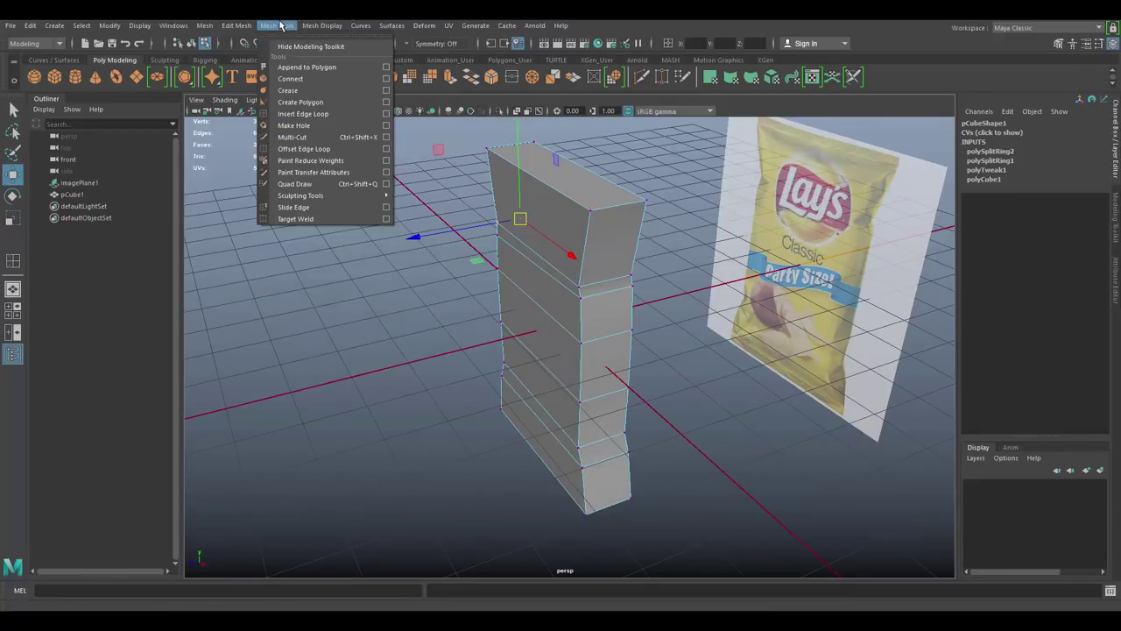
{"action": "left_click", "coordinate": [314, 116]}
{"action": "left_click_drag", "start_coordinate": [631, 235], "coordinate": [564, 239], "text": "alt"}
{"action": "left_click", "coordinate": [592, 217]}
{"action": "key", "text": "q"}
Select the short edges across the thickness at the bag's top and bottom ends and collapse them into thin seams
{"action": "key", "text": "w"}
{"action": "scroll", "coordinate": [639, 243], "scroll_direction": "up", "scroll_amount": 1}
{"action": "left_click", "coordinate": [641, 187]}
{"action": "left_click", "coordinate": [613, 199], "text": "shift"}
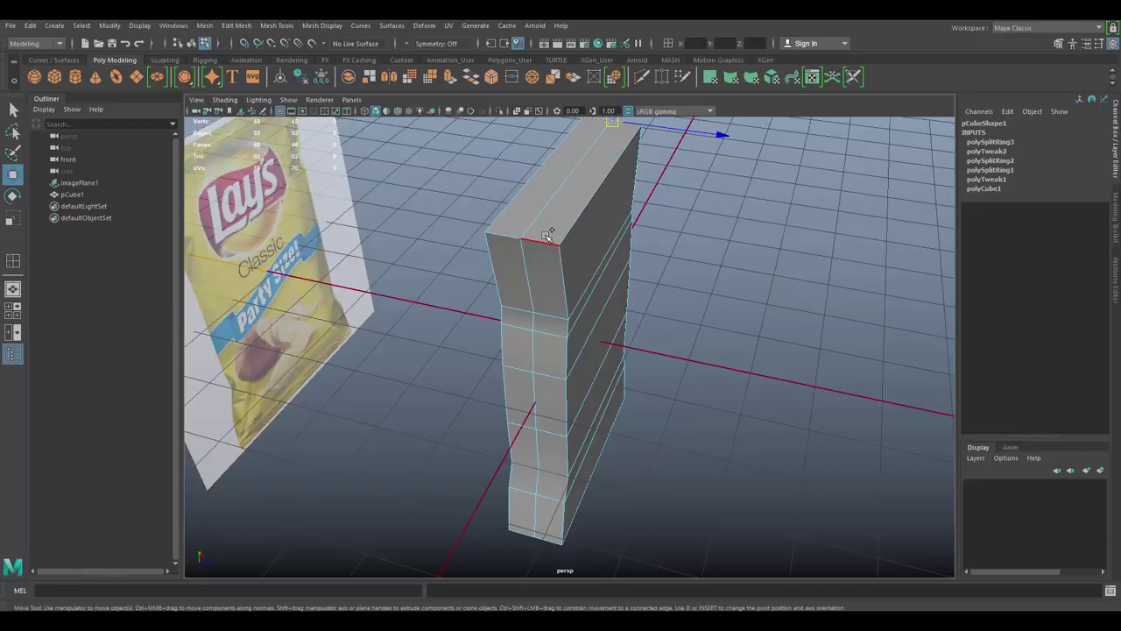
{"action": "left_click", "coordinate": [546, 237]}
{"action": "left_click_drag", "start_coordinate": [547, 236], "coordinate": [714, 267], "text": "alt"}
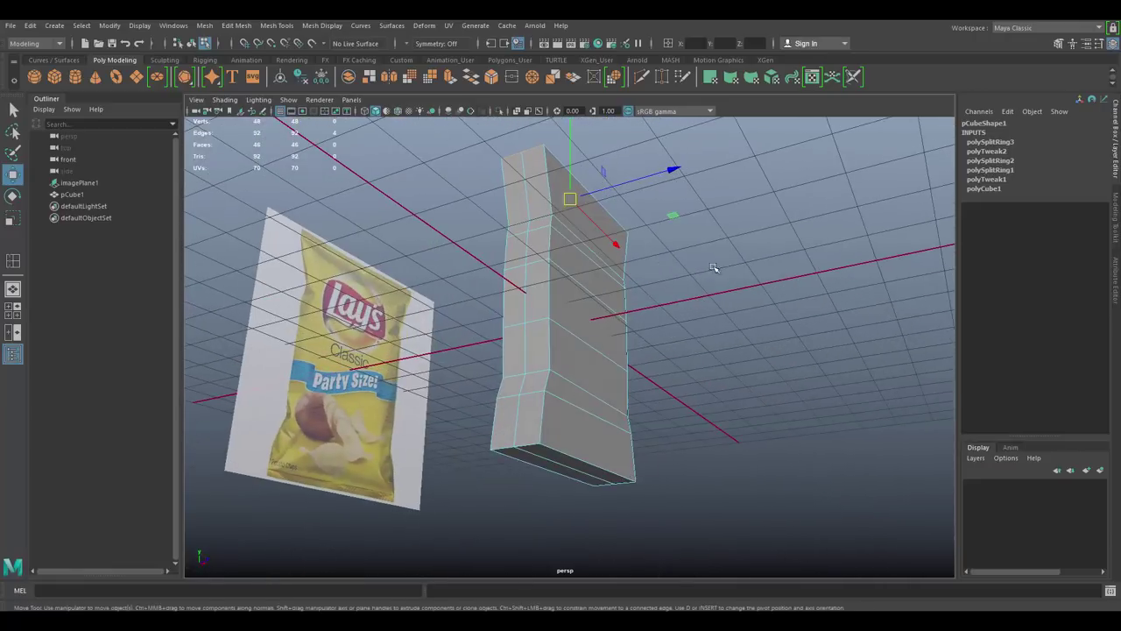
{"action": "left_click", "coordinate": [531, 446], "text": "shift"}
{"action": "left_click_drag", "start_coordinate": [629, 442], "coordinate": [698, 303], "text": "alt"}
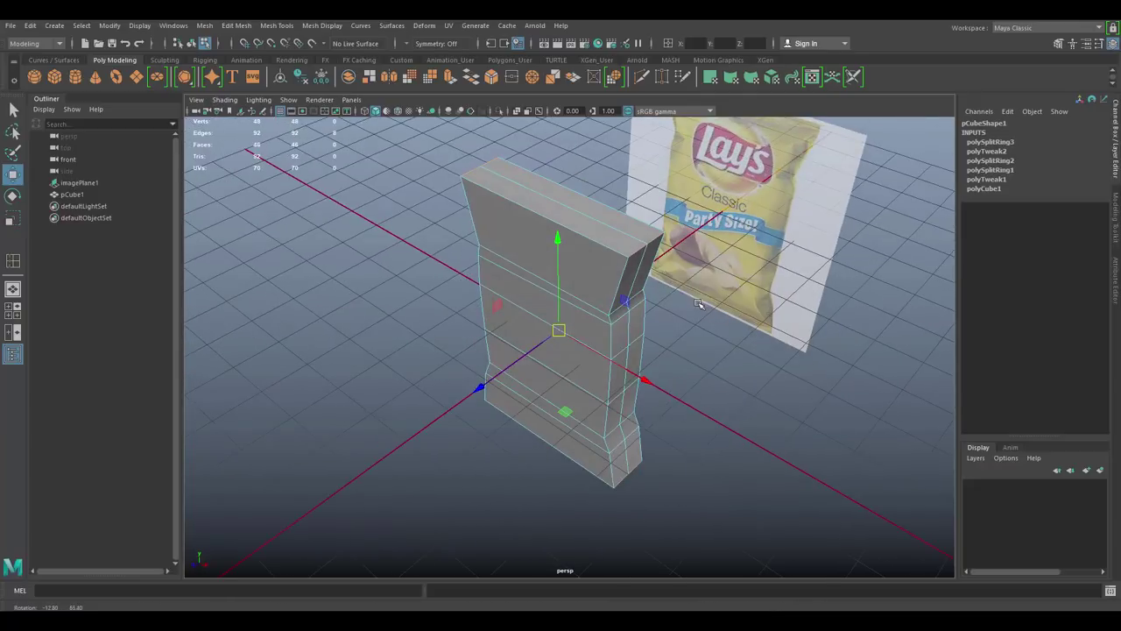
{"action": "left_click", "coordinate": [229, 27]}
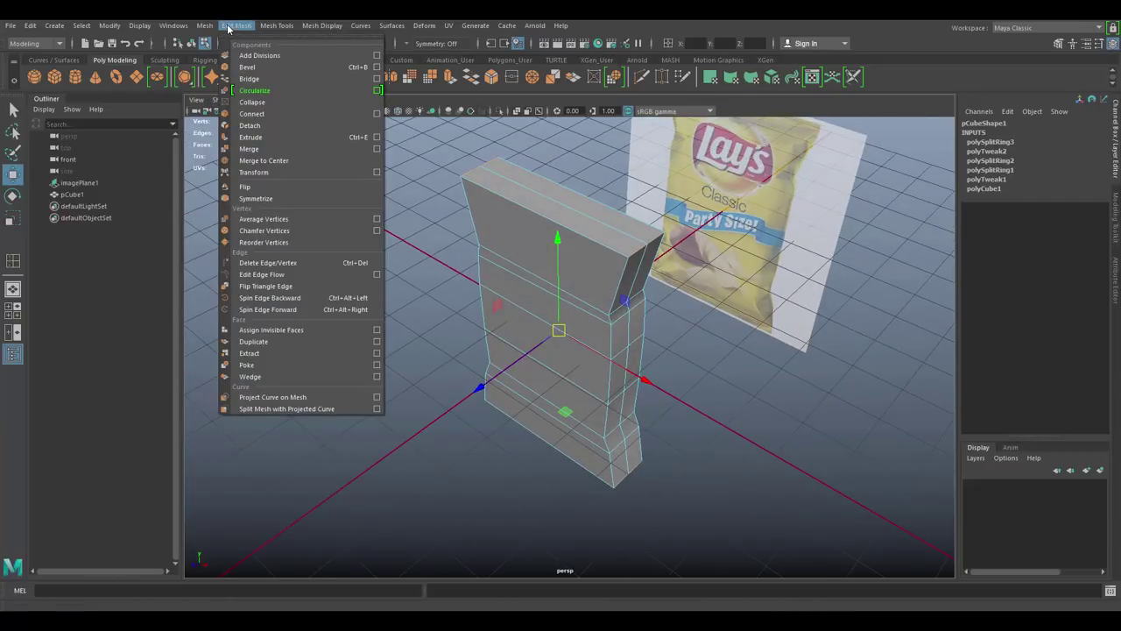
{"action": "left_click", "coordinate": [252, 102]}
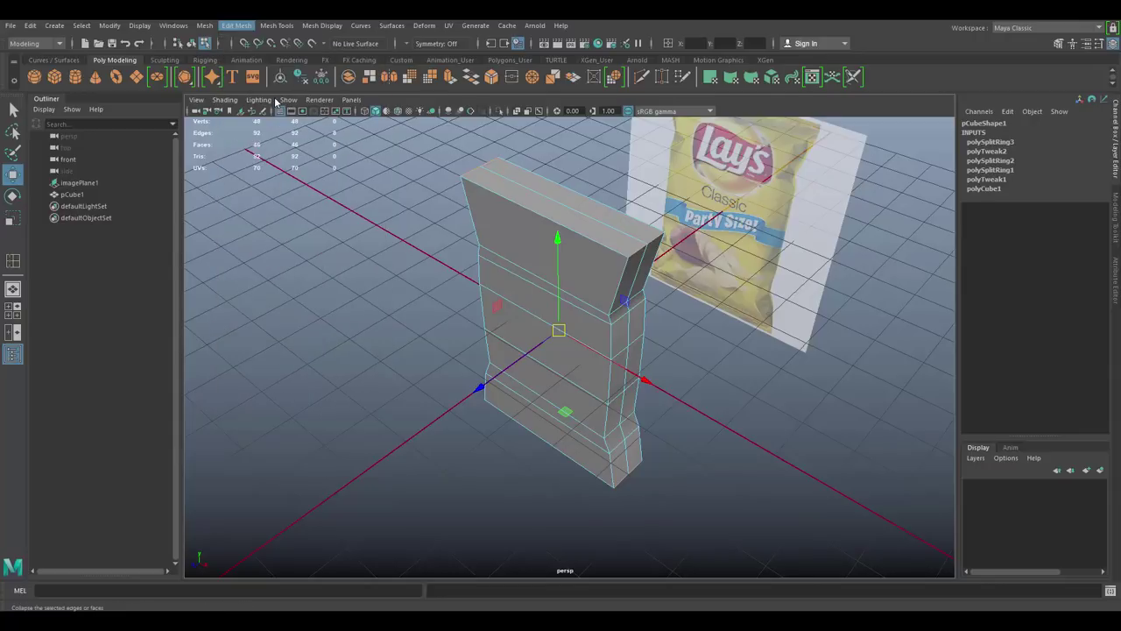
Select the vertical corner edge loops along both narrow sides of the bag
{"action": "left_click_drag", "start_coordinate": [650, 312], "coordinate": [630, 291], "text": "alt"}
{"action": "key", "text": "space"}
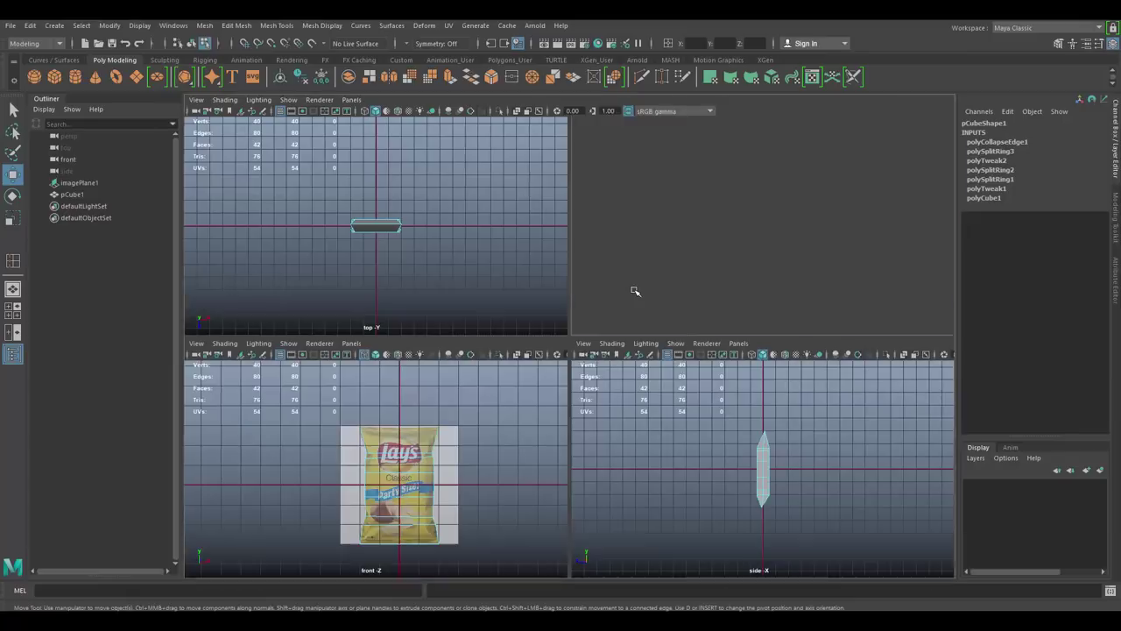
{"action": "key", "text": "space"}
{"action": "left_click_drag", "start_coordinate": [666, 219], "coordinate": [601, 242], "text": "alt"}
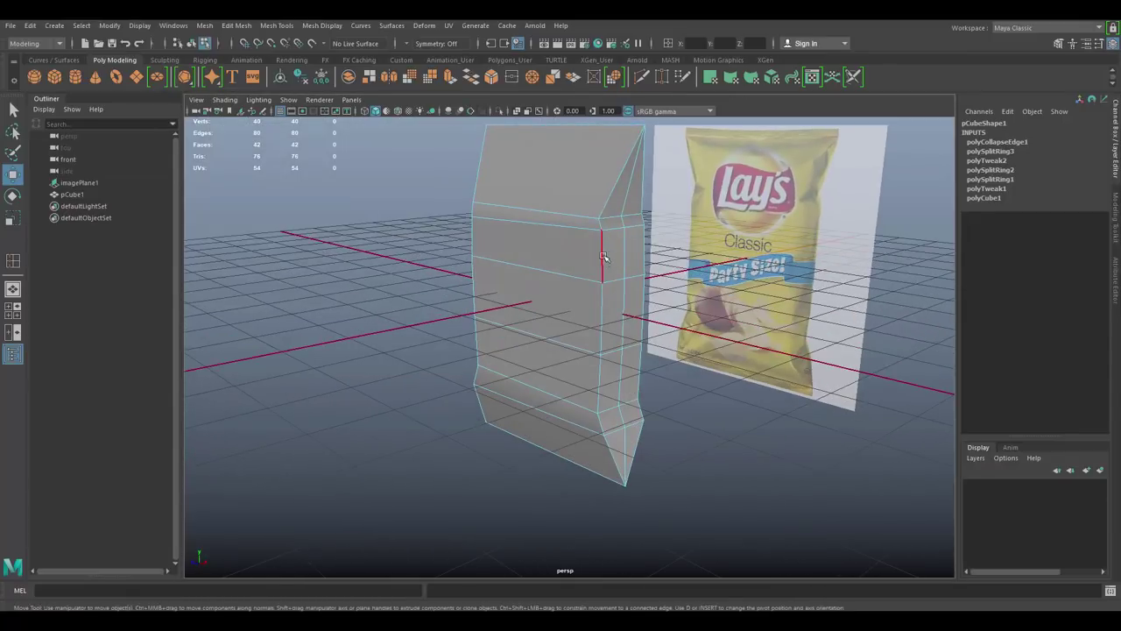
{"action": "double_click", "coordinate": [603, 256]}
{"action": "left_click_drag", "start_coordinate": [578, 274], "coordinate": [473, 268], "text": "alt"}
{"action": "double_click", "coordinate": [484, 262], "text": "shift"}
{"action": "left_click_drag", "start_coordinate": [567, 225], "coordinate": [629, 164], "text": "alt"}
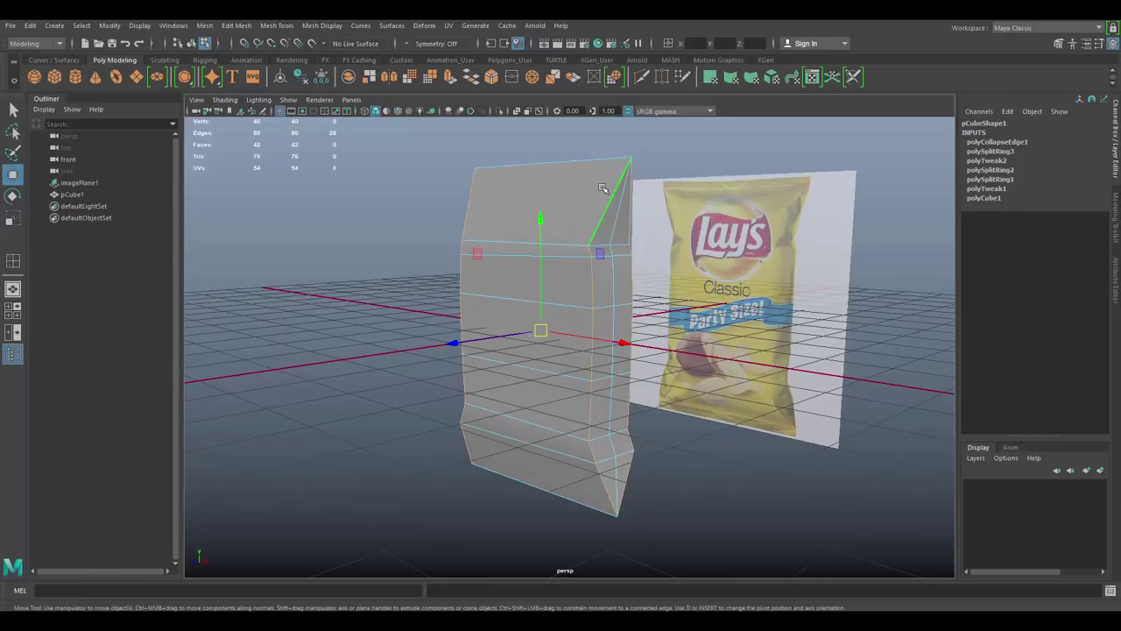
Remove the sloping top and bottom edges from the corner loop selection and scale the remaining edges inward in X
{"action": "left_click_drag", "start_coordinate": [555, 174], "coordinate": [567, 176], "text": "alt"}
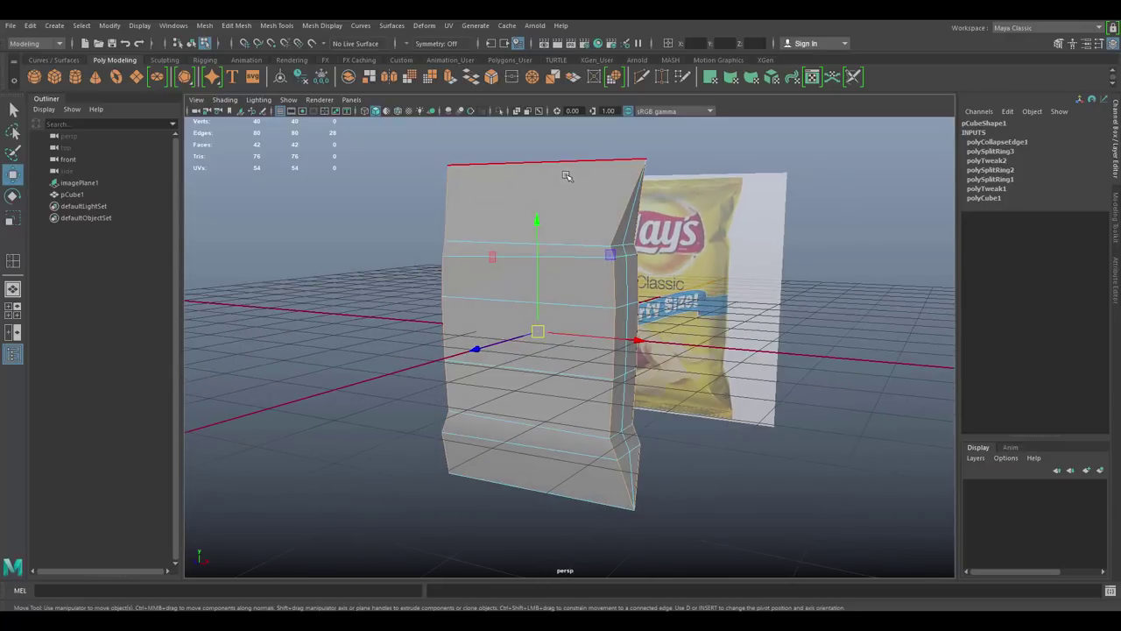
{"action": "left_click_drag", "start_coordinate": [429, 147], "coordinate": [701, 191], "text": "ctrl"}
{"action": "left_click_drag", "start_coordinate": [692, 375], "coordinate": [717, 350], "text": "alt"}
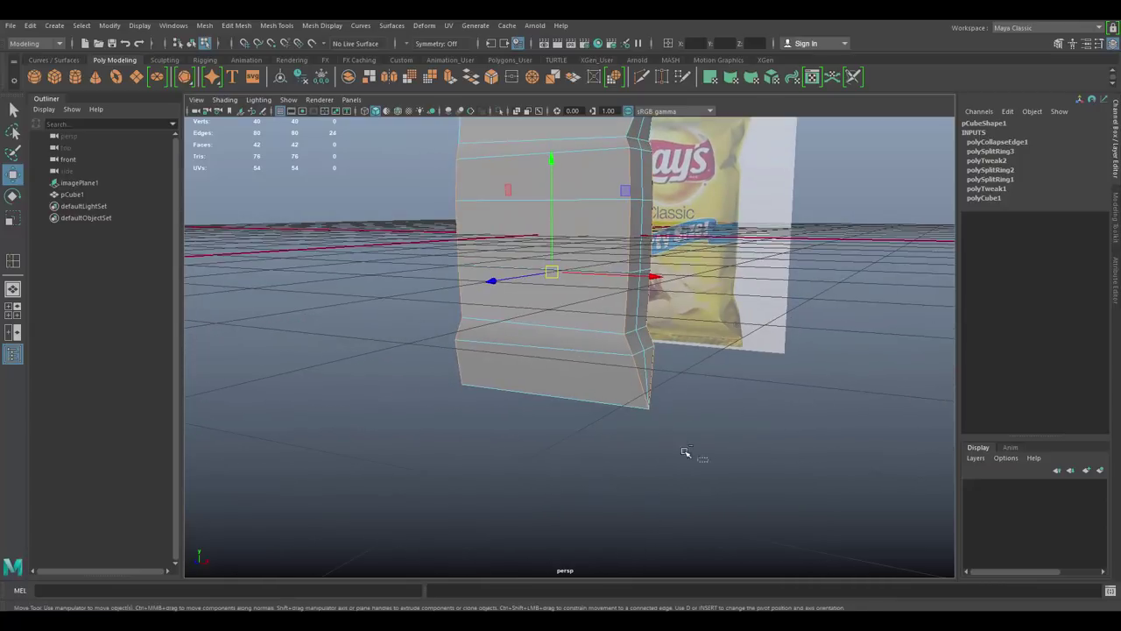
{"action": "left_click_drag", "start_coordinate": [685, 452], "coordinate": [445, 366], "text": "shift"}
{"action": "mouse_move", "coordinate": [741, 321]}
{"action": "left_mouse_down", "text": "alt"}
{"action": "mouse_move", "coordinate": [834, 318]}
{"action": "mouse_move", "coordinate": [716, 308]}
{"action": "mouse_move", "coordinate": [736, 307]}
{"action": "left_mouse_up", "text": "alt"}
{"action": "key", "text": "r"}
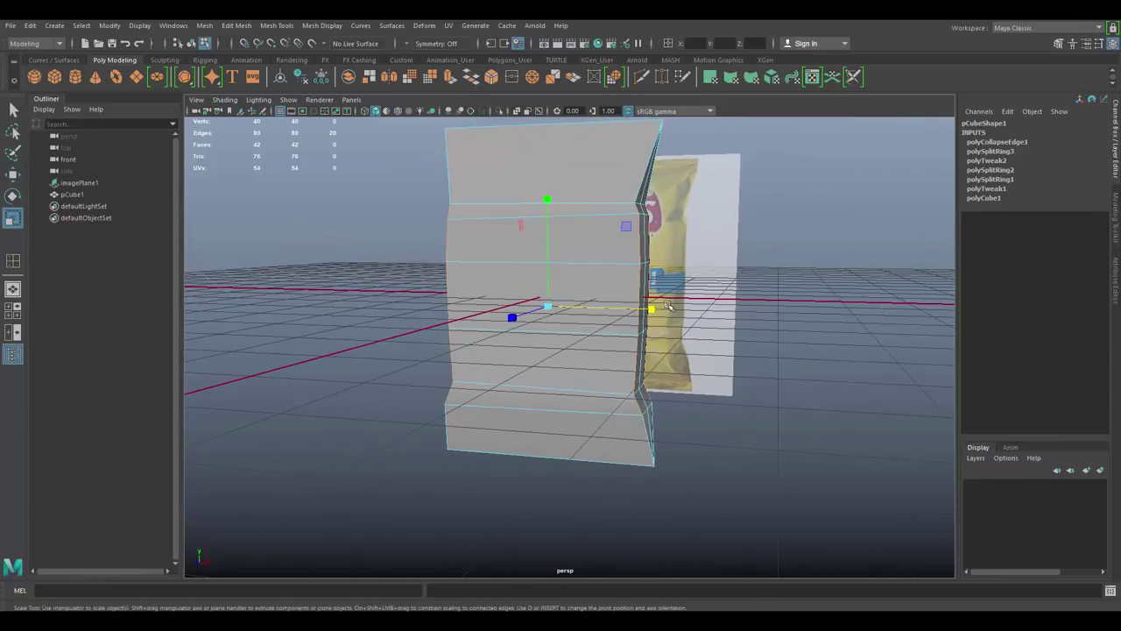
{"action": "left_click_drag", "start_coordinate": [651, 305], "coordinate": [625, 310]}
{"action": "left_click_drag", "start_coordinate": [666, 277], "coordinate": [745, 298], "text": "alt"}
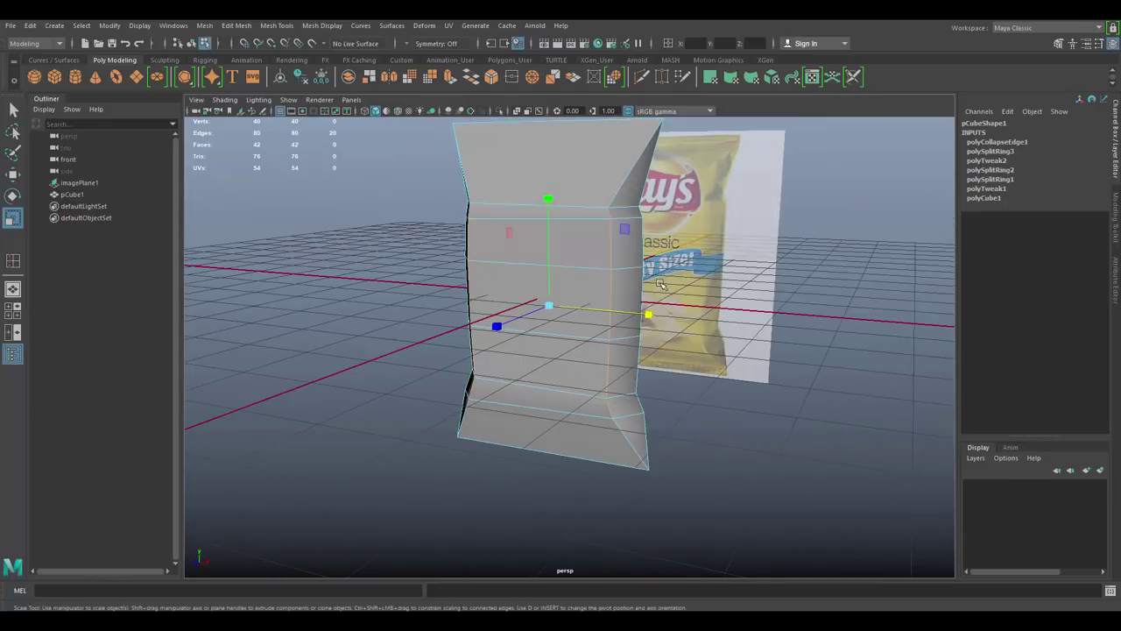
Compare the bag's corner edges with the reference image in the front view and inspect the shape in perspective
{"action": "key", "text": "space"}
{"action": "key", "text": "space"}
{"action": "scroll", "coordinate": [727, 392], "scroll_direction": "up", "scroll_amount": 5}
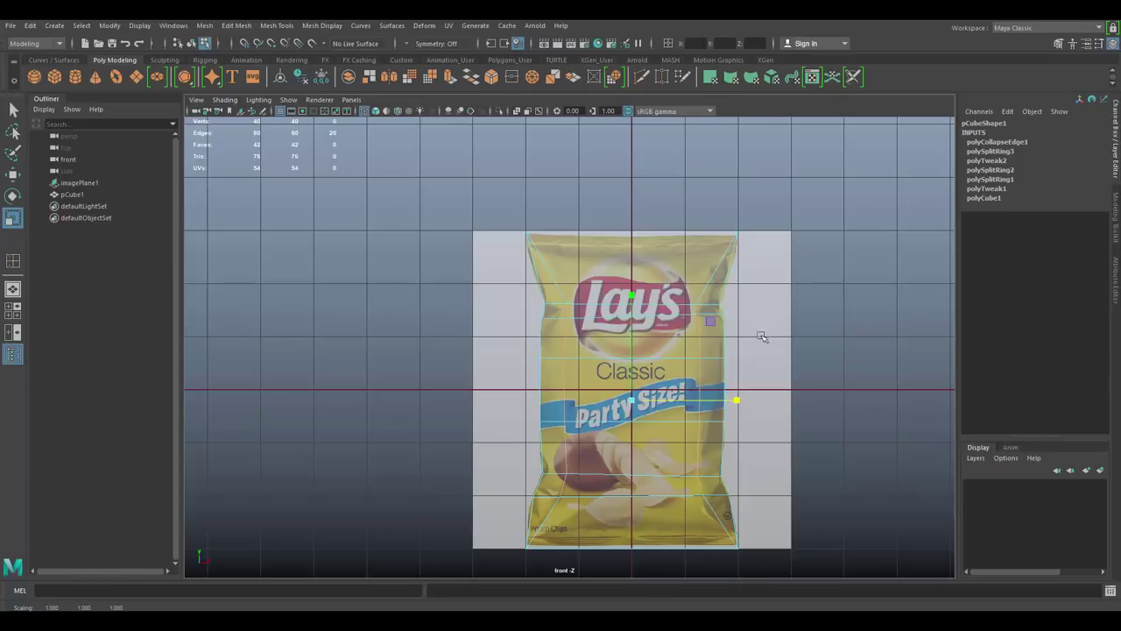
{"action": "key", "text": "space"}
{"action": "key", "text": "space"}
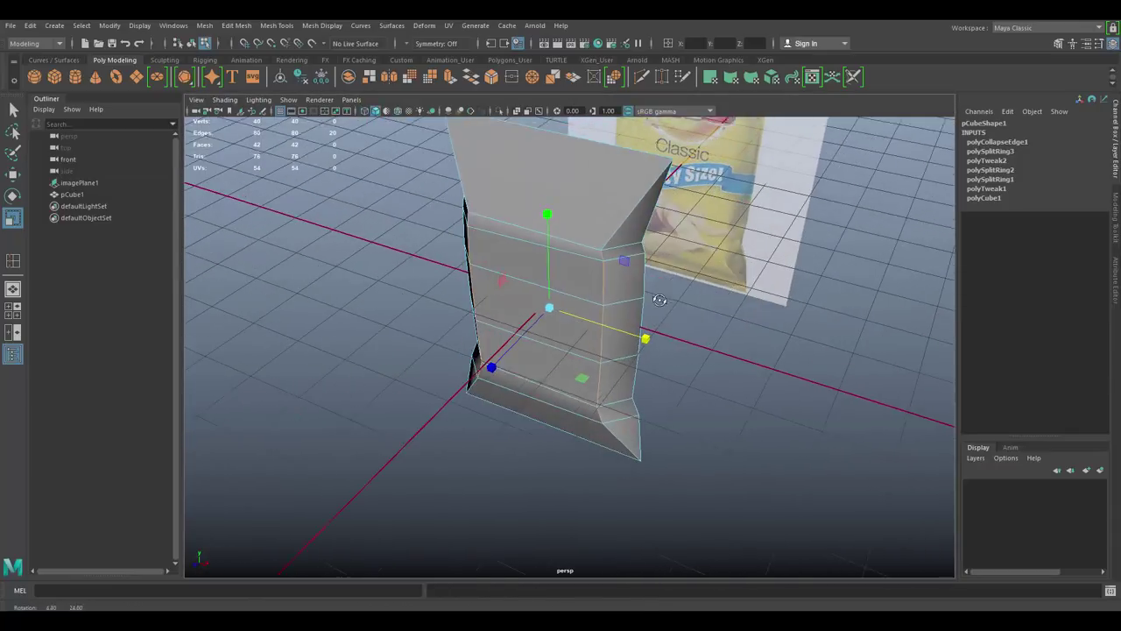
{"action": "scroll", "coordinate": [671, 295], "scroll_direction": "down", "scroll_amount": 3}
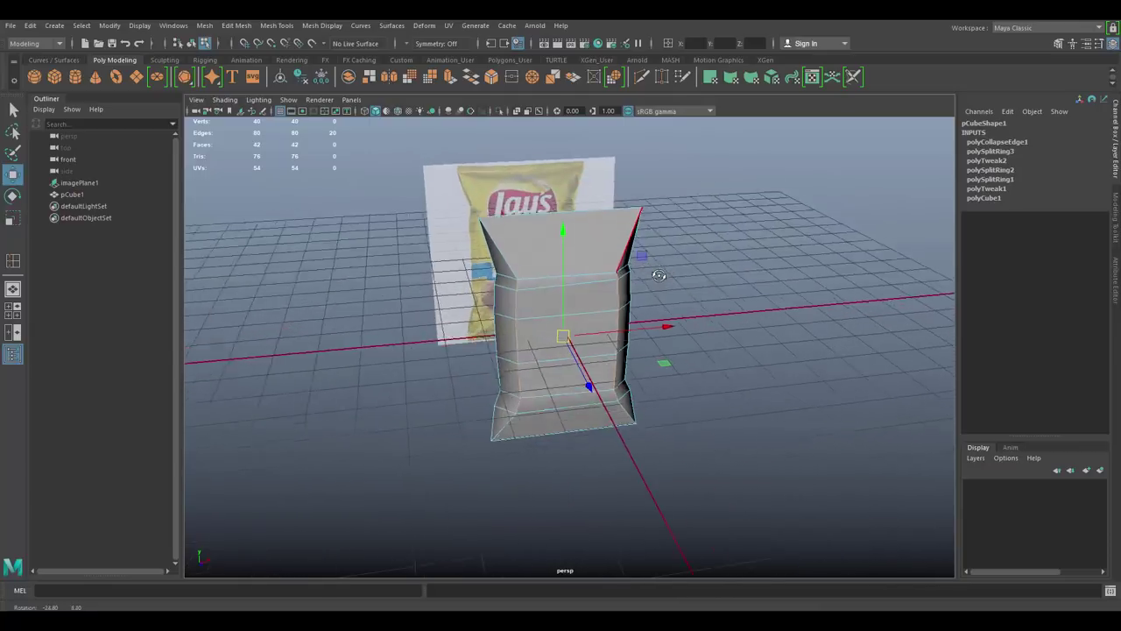
{"action": "left_click", "coordinate": [660, 262]}
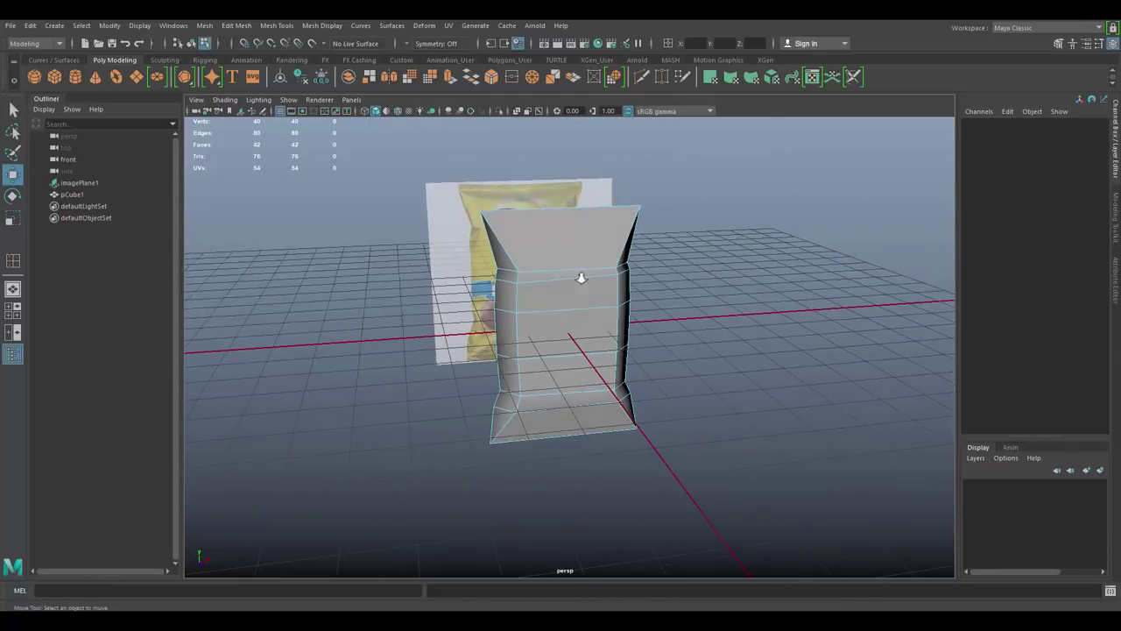
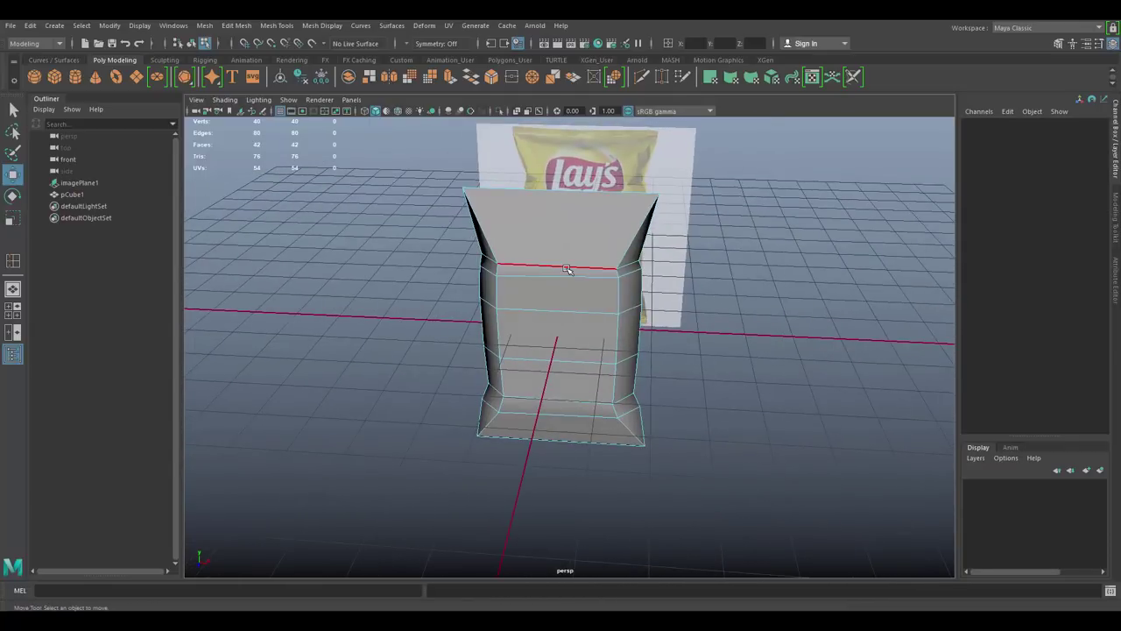
{"action": "double_click", "coordinate": [568, 267]}
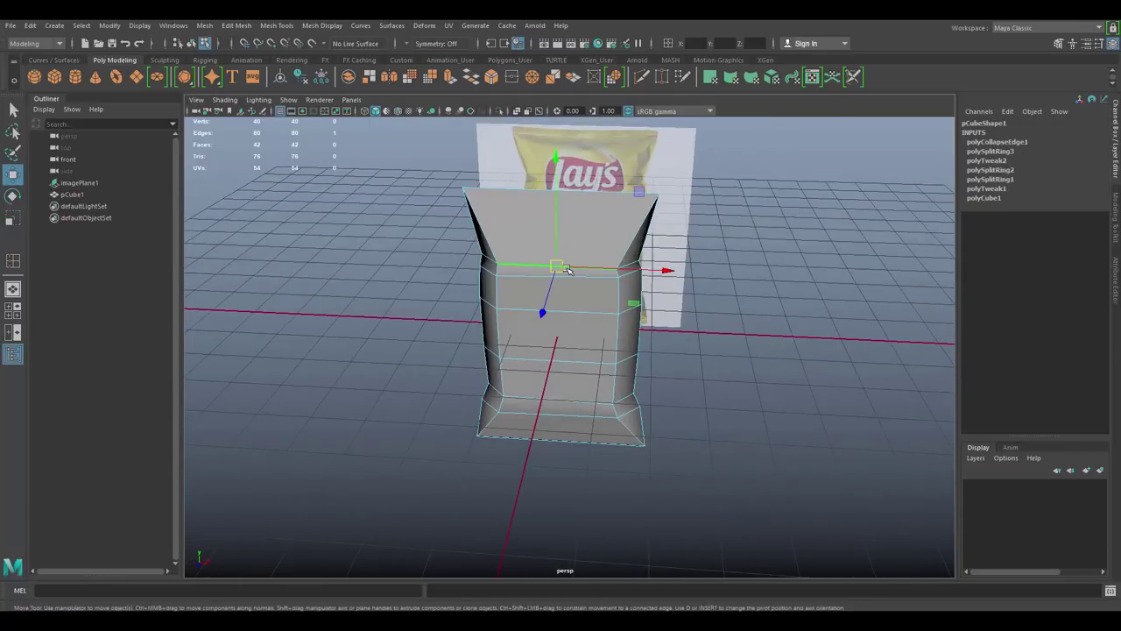
{"action": "left_click", "coordinate": [772, 261]}
Insert a vertical edge loop down the center of the bag's front and back faces
{"action": "left_click", "coordinate": [276, 25]}
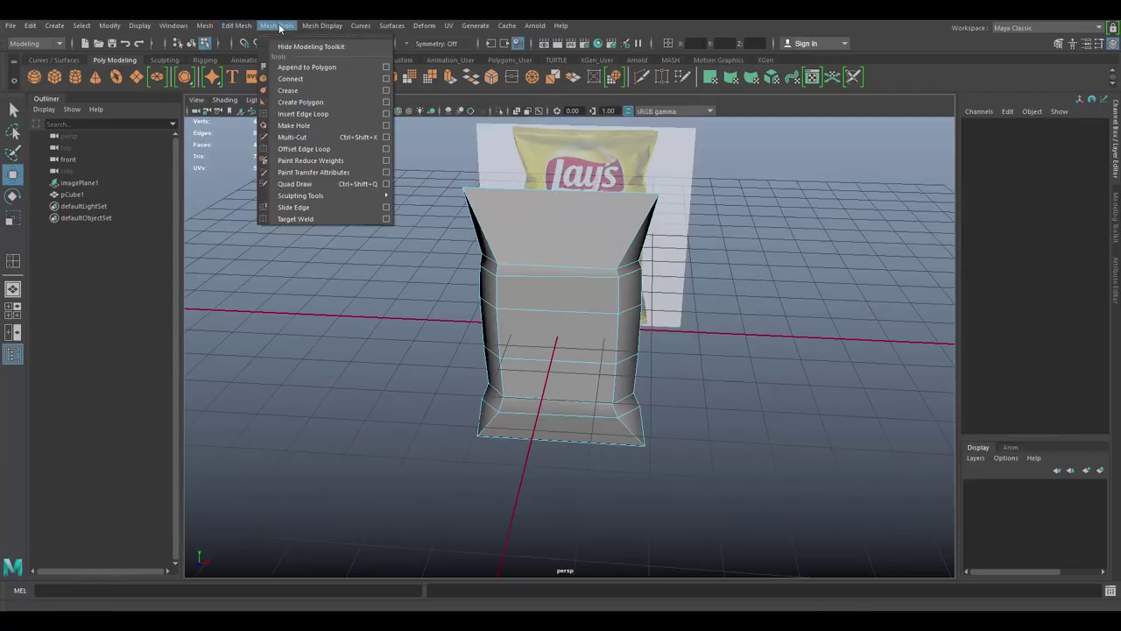
{"action": "left_click", "coordinate": [301, 114]}
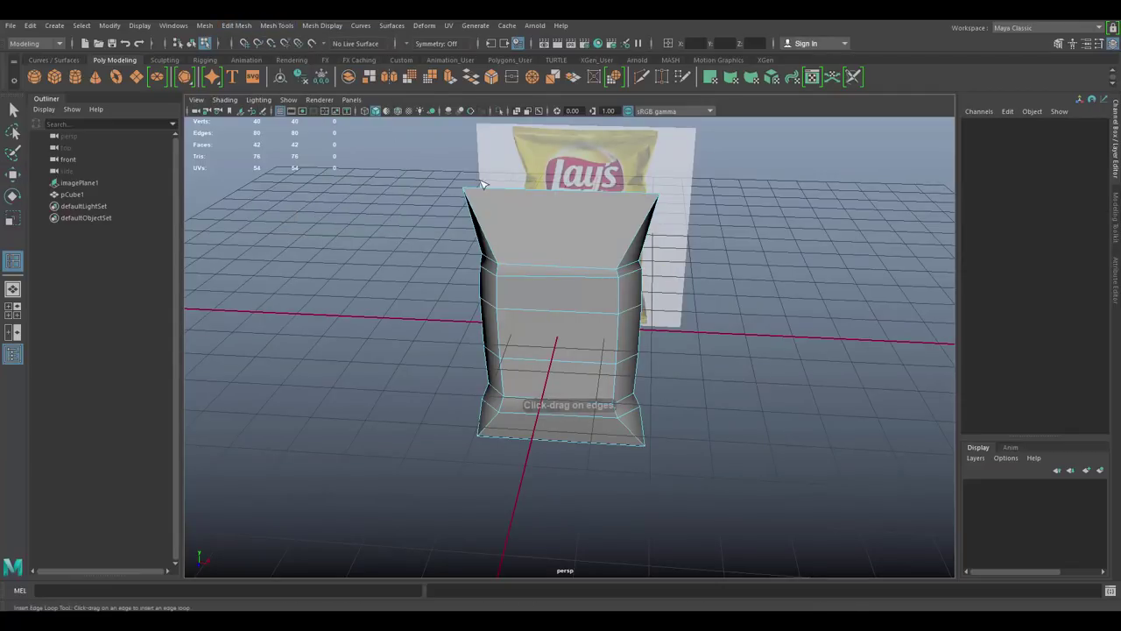
{"action": "left_click", "coordinate": [566, 195]}
{"action": "left_click_drag", "start_coordinate": [593, 215], "coordinate": [579, 207], "text": "alt"}
{"action": "key", "text": "w"}
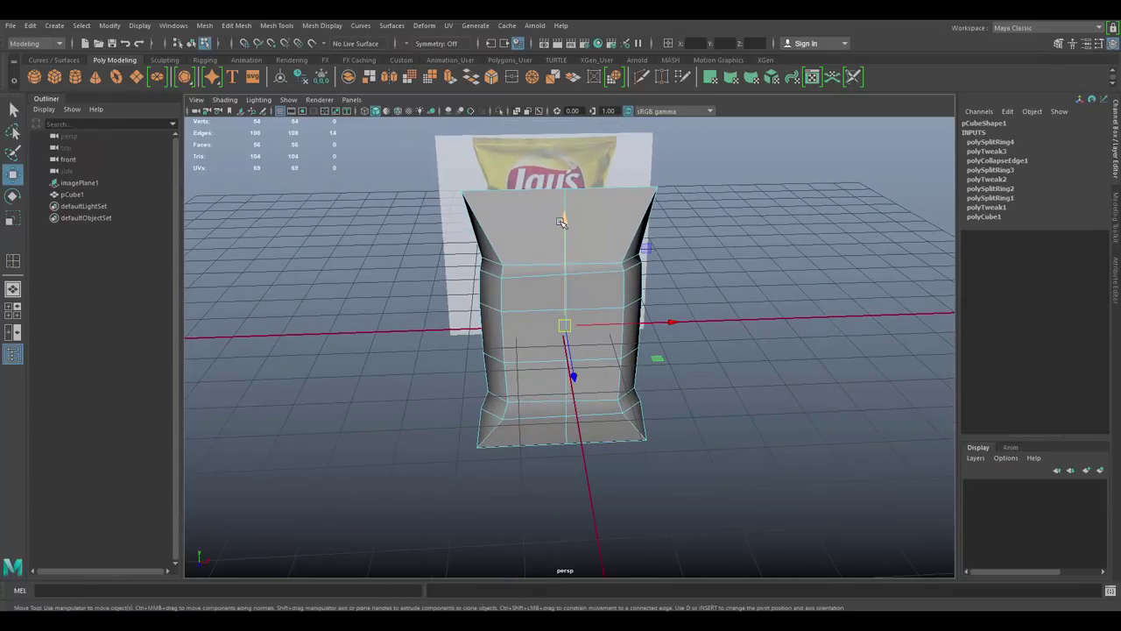
Lower the center vertex of the bag's top seam slightly and raise the center vertex of the bottom seam slightly
{"action": "left_click", "coordinate": [557, 193]}
{"action": "double_click", "coordinate": [562, 196]}
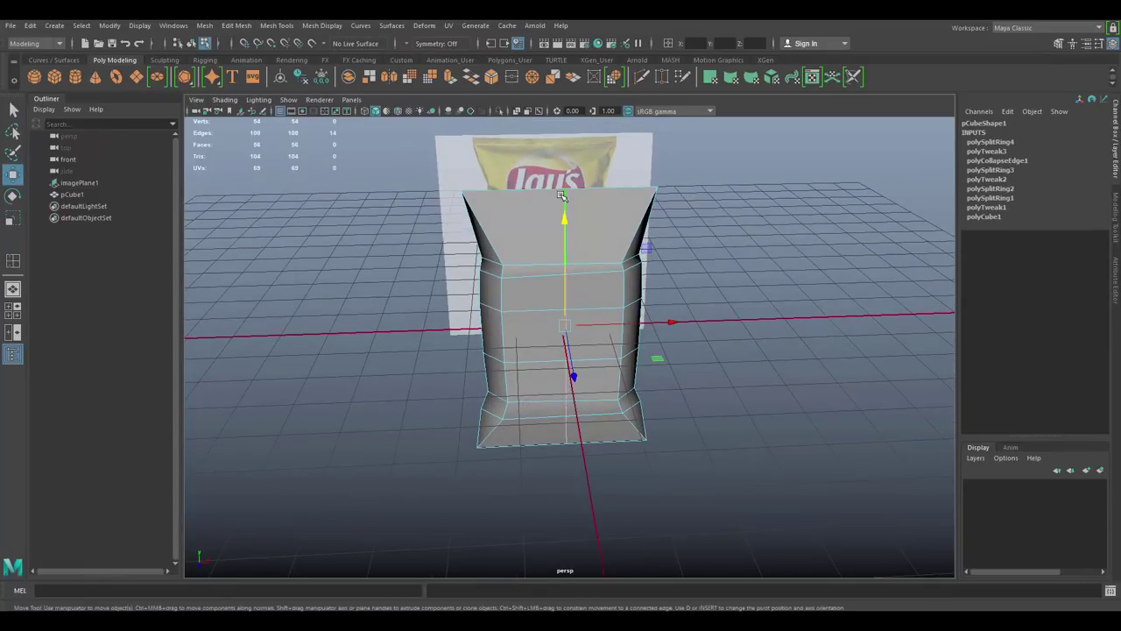
{"action": "key", "text": "r"}
{"action": "left_click_drag", "start_coordinate": [599, 220], "coordinate": [561, 213], "text": "alt"}
{"action": "left_click_drag", "start_coordinate": [561, 212], "coordinate": [620, 222]}
{"action": "right_click", "coordinate": [605, 222]}
{"action": "right_click_drag", "start_coordinate": [605, 222], "coordinate": [549, 223]}
{"action": "left_click", "coordinate": [566, 197]}
{"action": "key", "text": "w"}
{"action": "left_click_drag", "start_coordinate": [565, 168], "coordinate": [565, 166]}
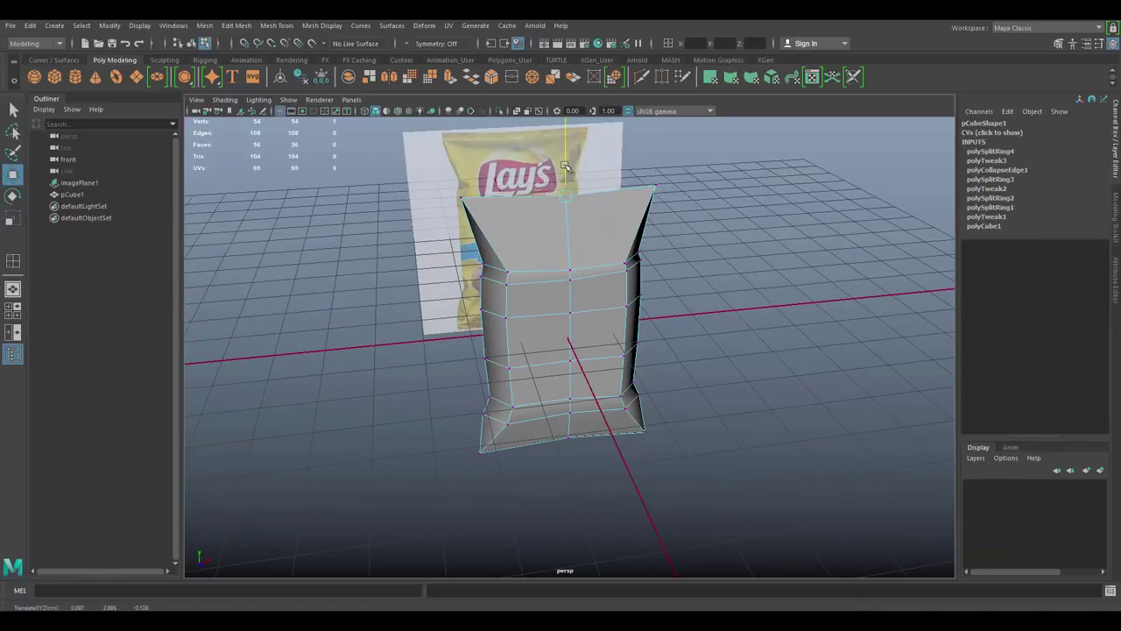
{"action": "left_click", "coordinate": [726, 268]}
{"action": "left_click_drag", "start_coordinate": [727, 268], "coordinate": [585, 247], "text": "alt"}
{"action": "middle_click_drag", "start_coordinate": [596, 324], "coordinate": [599, 292], "text": "alt"}
Insert a horizontal edge loop around the bag at about mid-height
{"action": "right_click_drag", "start_coordinate": [580, 273], "coordinate": [579, 238]}
{"action": "left_click_drag", "start_coordinate": [630, 283], "coordinate": [497, 152], "text": "alt"}
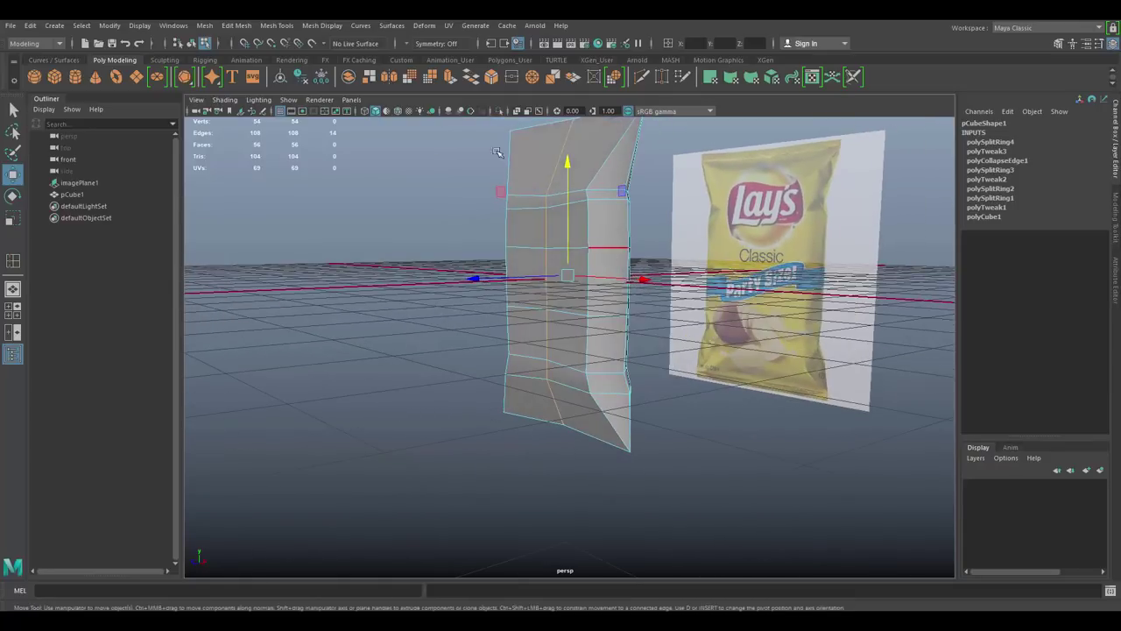
{"action": "left_click", "coordinate": [271, 25]}
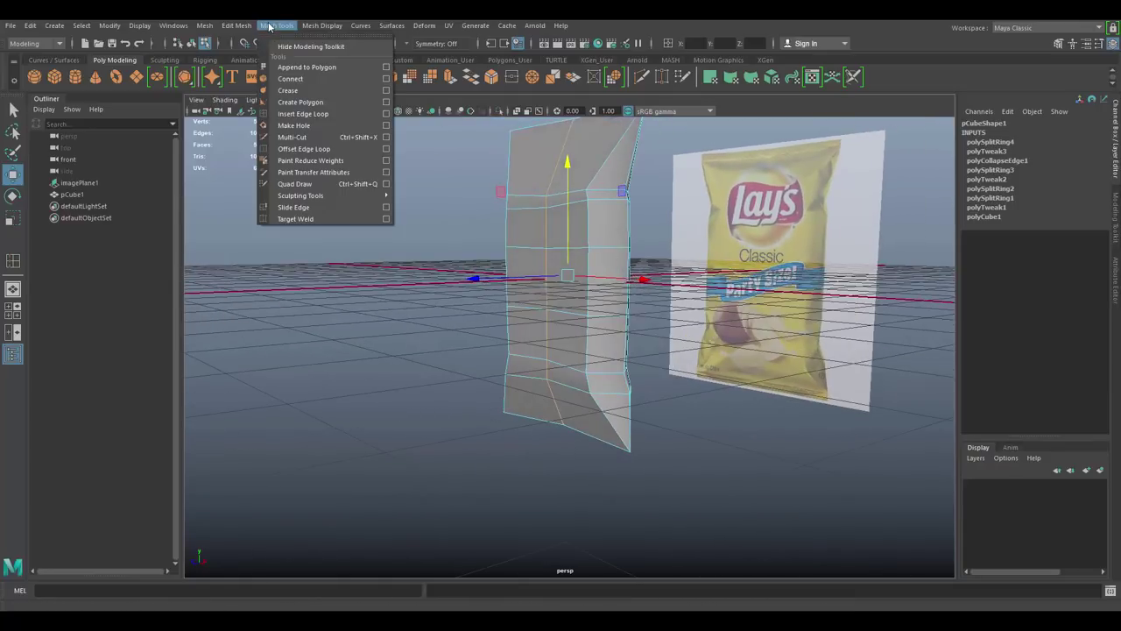
{"action": "left_click", "coordinate": [303, 114]}
{"action": "left_click_drag", "start_coordinate": [614, 300], "coordinate": [636, 295], "text": "alt"}
{"action": "left_click", "coordinate": [633, 292]}
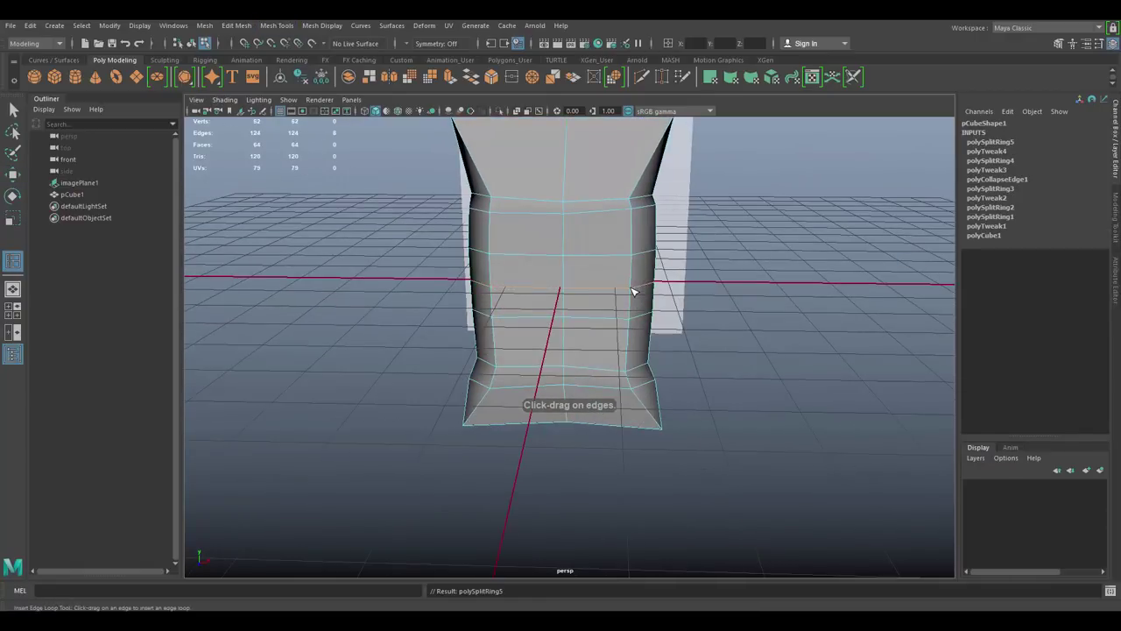
{"action": "key", "text": "w"}
Turn on Soft Select for the Scale tool and set its volume falloff radius to about 6.10
{"action": "left_click_drag", "start_coordinate": [632, 292], "coordinate": [654, 328], "text": "alt"}
{"action": "key", "text": "r"}
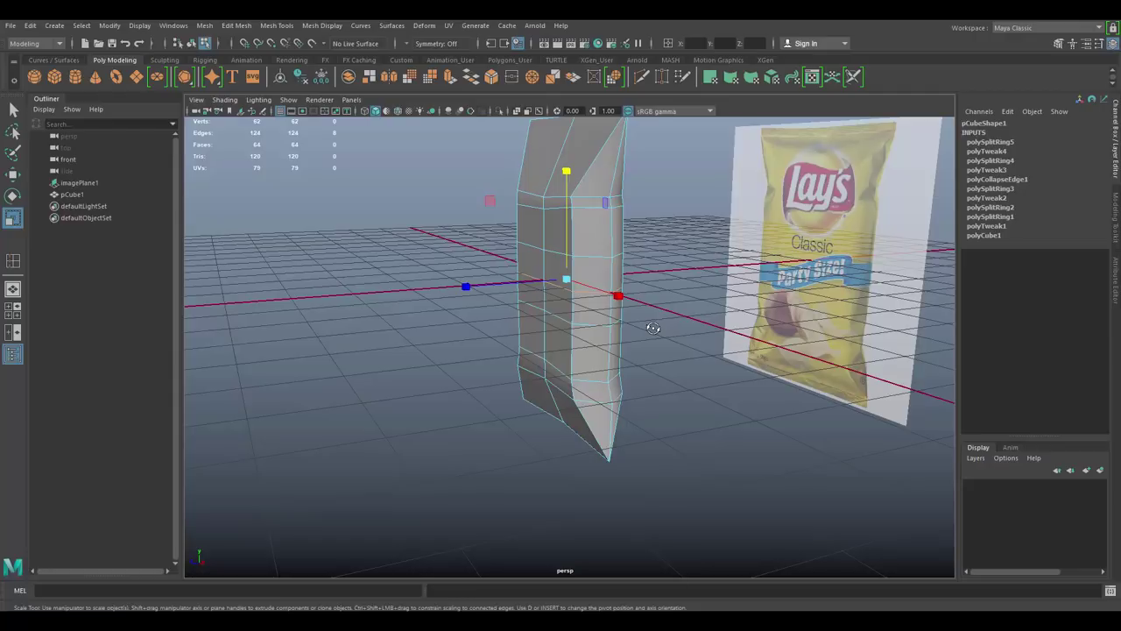
{"action": "key", "text": "b"}
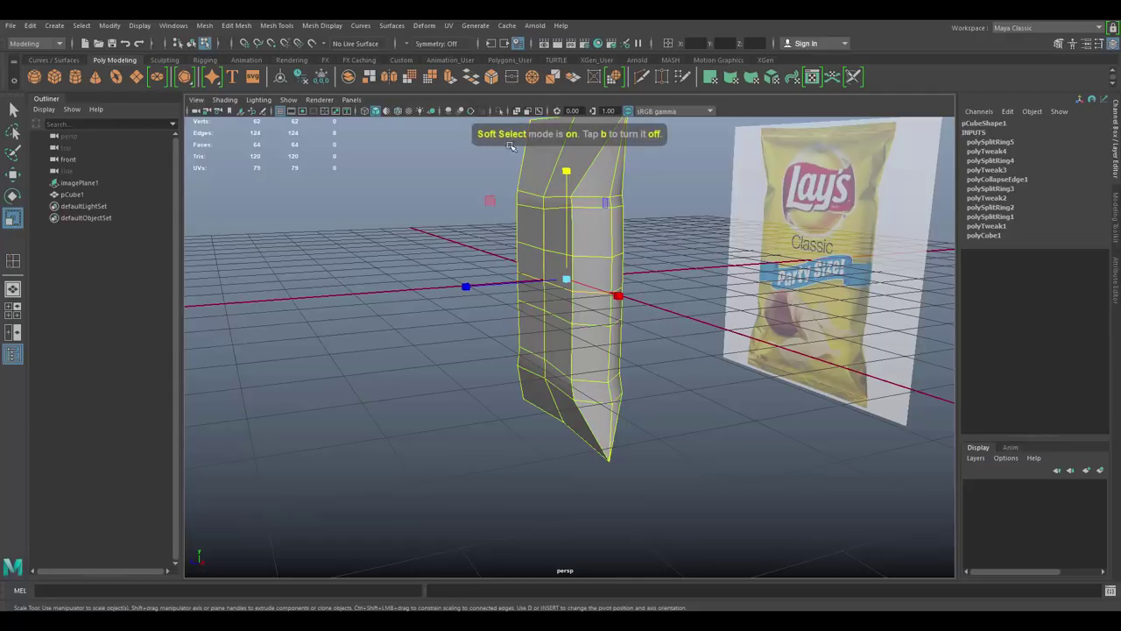
{"action": "double_click", "coordinate": [12, 215]}
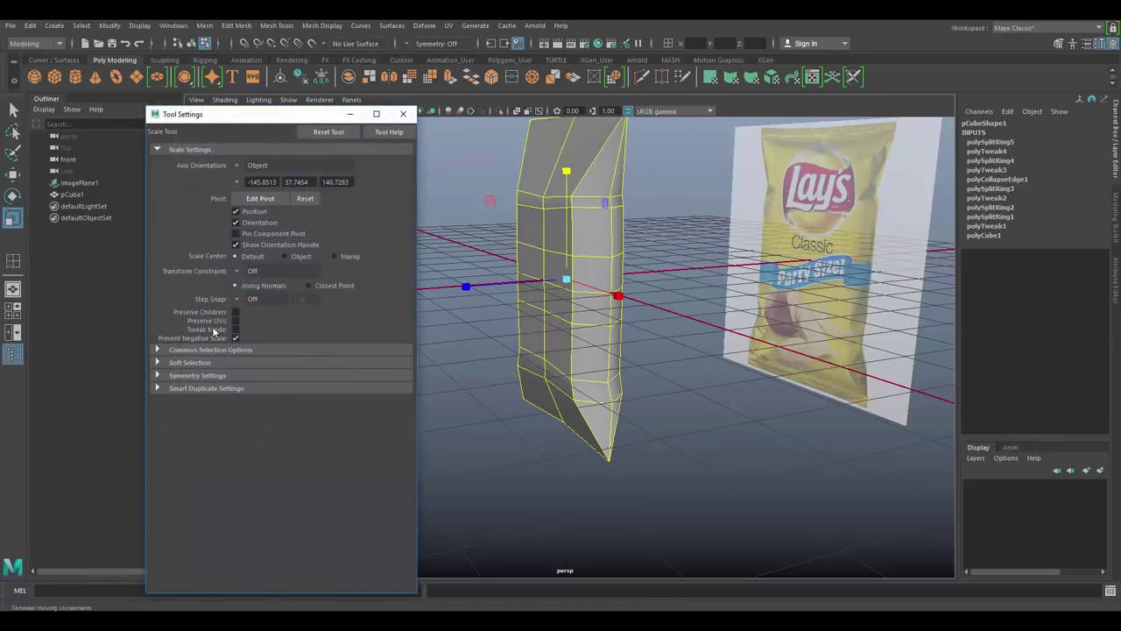
{"action": "left_click", "coordinate": [174, 362]}
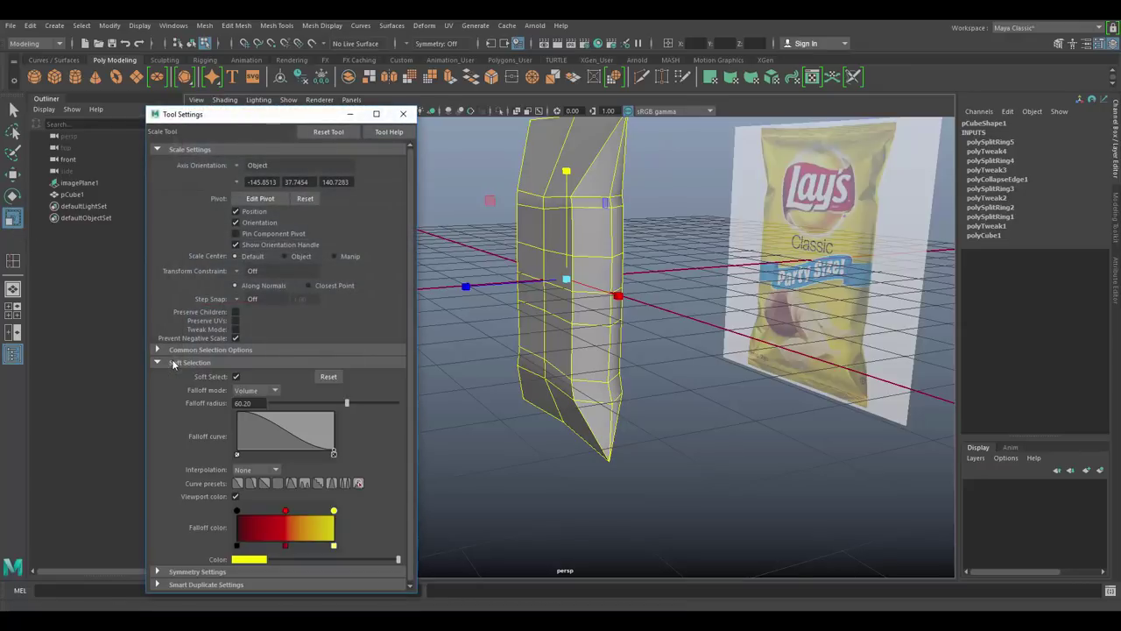
{"action": "left_click", "coordinate": [236, 377]}
{"action": "left_click_drag", "start_coordinate": [350, 403], "coordinate": [274, 405]}
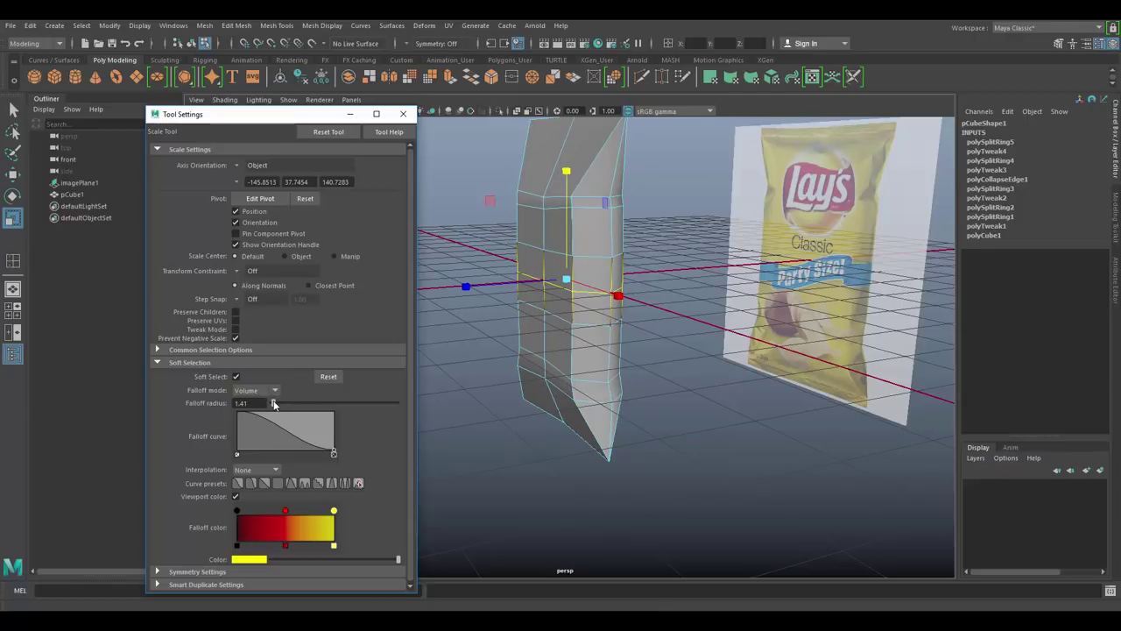
{"action": "left_click_drag", "start_coordinate": [633, 280], "coordinate": [545, 282], "text": "alt"}
{"action": "left_click_drag", "start_coordinate": [274, 403], "coordinate": [280, 403]}
Scale the bag's mid-height edge loop outward in depth with soft falloff to puff up the body, and close the tool settings
{"action": "left_click_drag", "start_coordinate": [504, 258], "coordinate": [477, 258]}
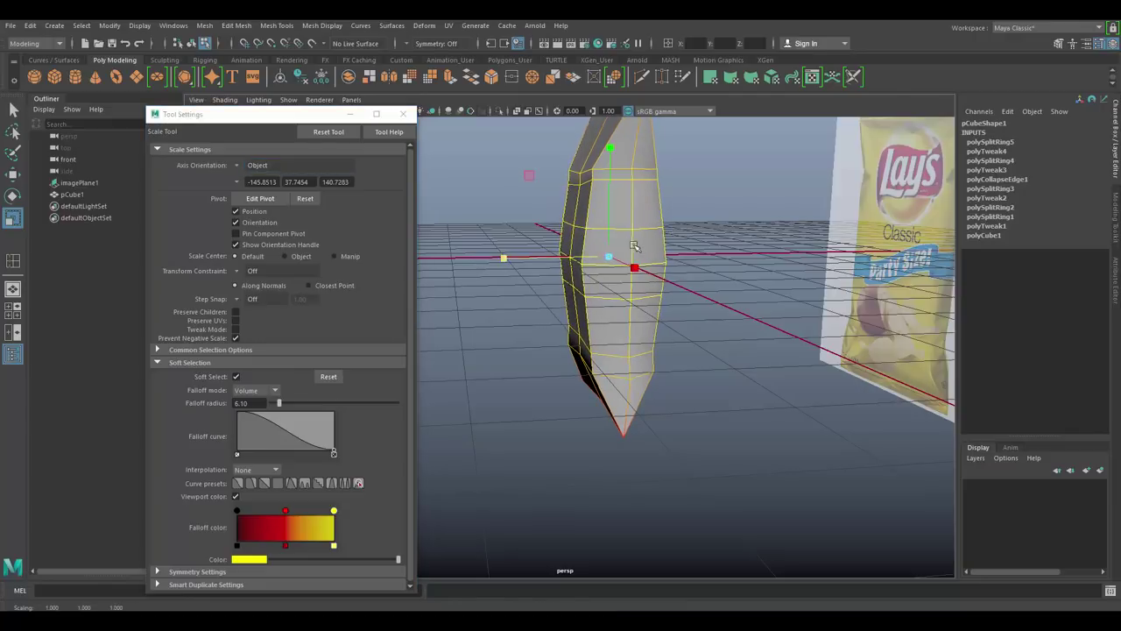
{"action": "scroll", "coordinate": [641, 248], "scroll_direction": "down", "scroll_amount": 1}
{"action": "left_click_drag", "start_coordinate": [640, 247], "coordinate": [488, 273], "text": "alt"}
{"action": "left_click_drag", "start_coordinate": [627, 290], "coordinate": [701, 254], "text": "alt"}
{"action": "left_click", "coordinate": [399, 115]}
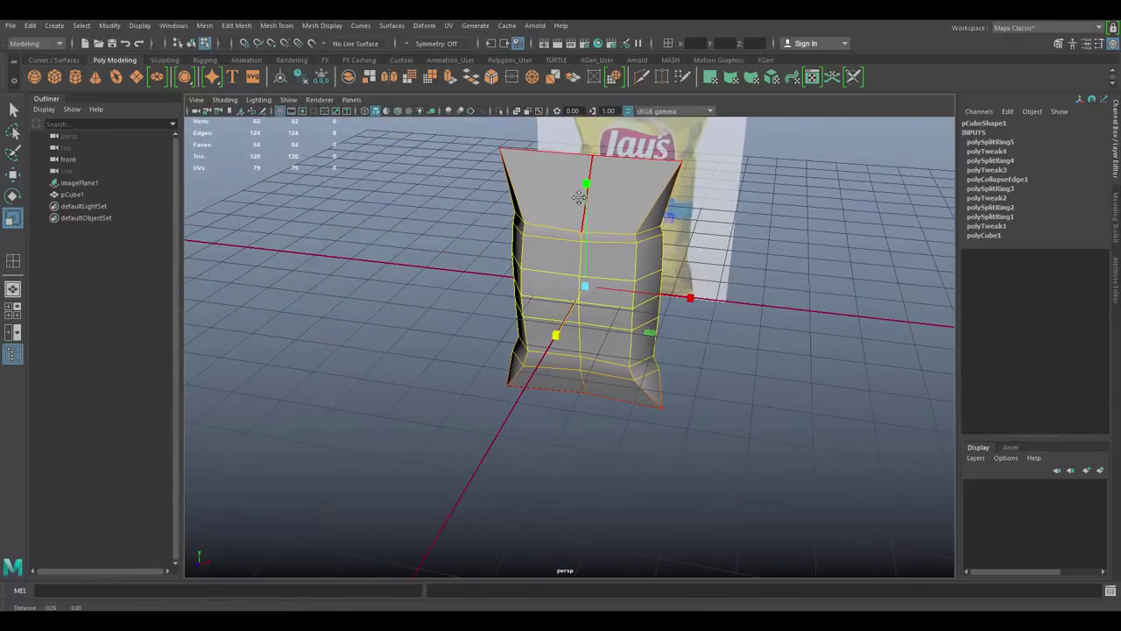
Select all edges of the bag, soften them with Soften Edge, and return to object mode with nothing selected
{"action": "left_click_drag", "start_coordinate": [610, 228], "coordinate": [561, 236], "text": "alt"}
{"action": "right_click", "coordinate": [603, 211]}
{"action": "right_click", "coordinate": [560, 237]}
{"action": "right_click_drag", "start_coordinate": [561, 235], "coordinate": [550, 175]}
{"action": "scroll", "coordinate": [547, 175], "scroll_direction": "down", "scroll_amount": 2}
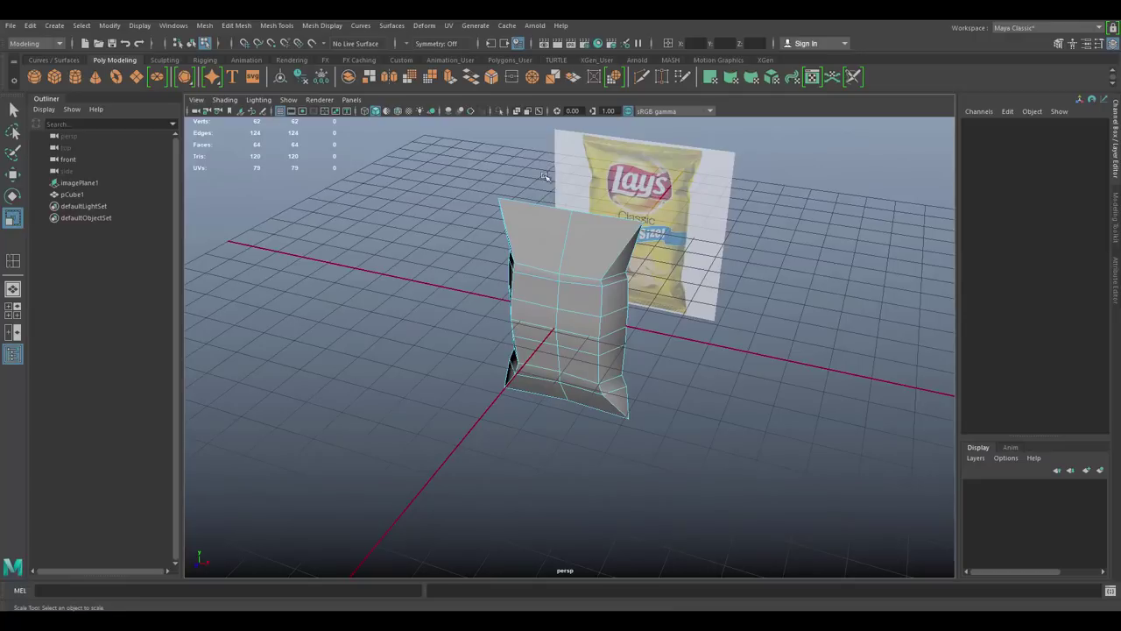
{"action": "left_click_drag", "start_coordinate": [421, 176], "coordinate": [944, 542]}
{"action": "scroll", "coordinate": [581, 257], "scroll_direction": "up", "scroll_amount": 3}
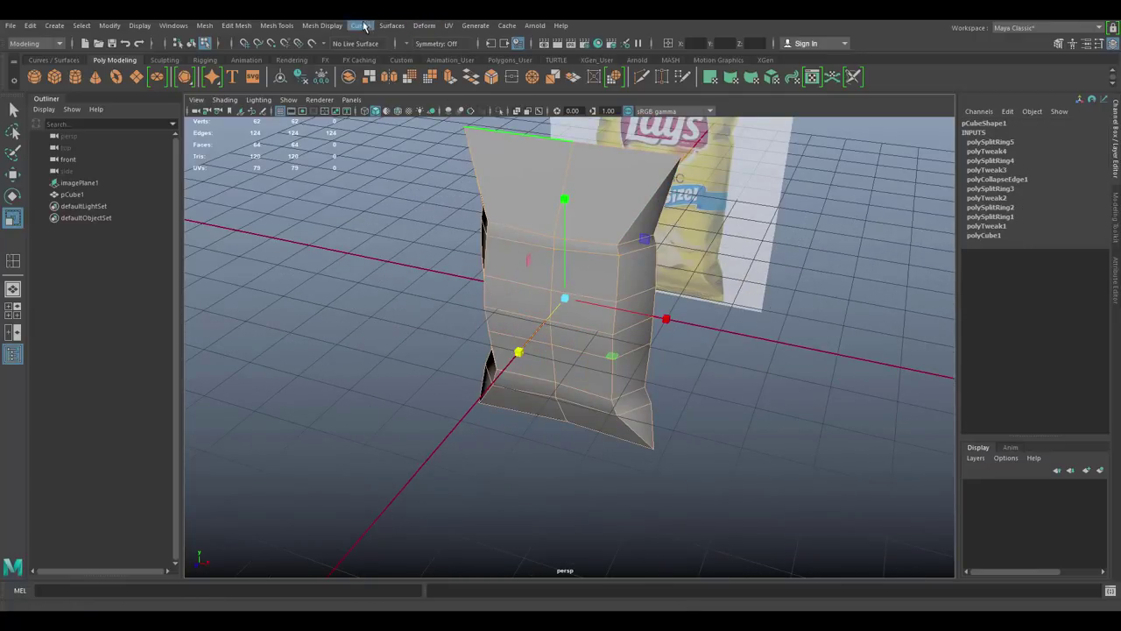
{"action": "left_click", "coordinate": [308, 26]}
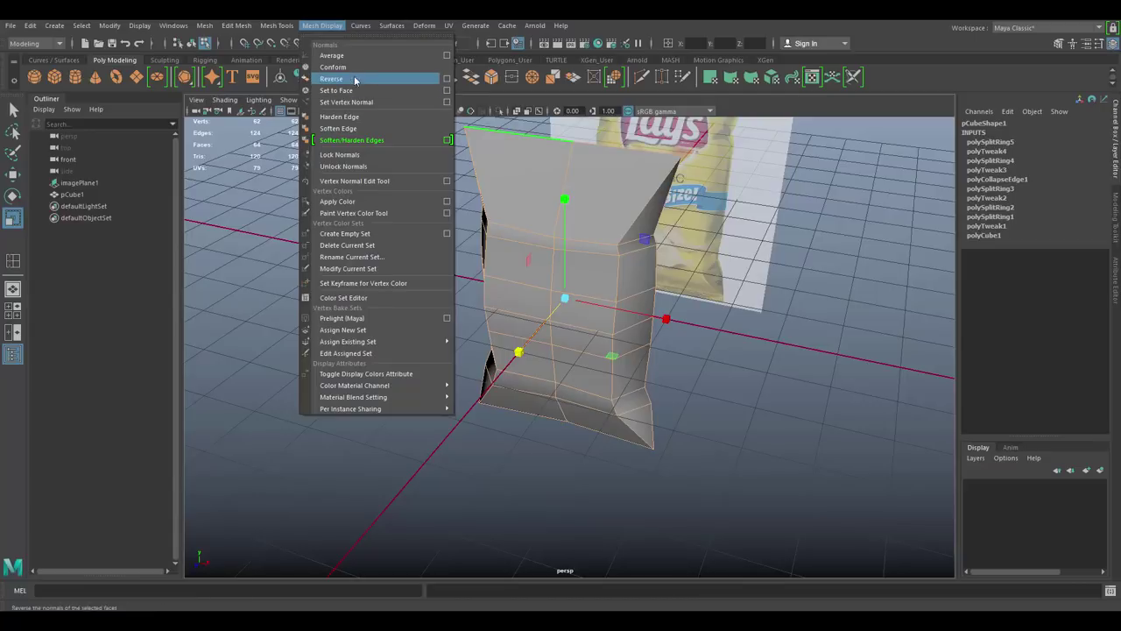
{"action": "left_click", "coordinate": [357, 130]}
{"action": "right_click_drag", "start_coordinate": [608, 210], "coordinate": [666, 192]}
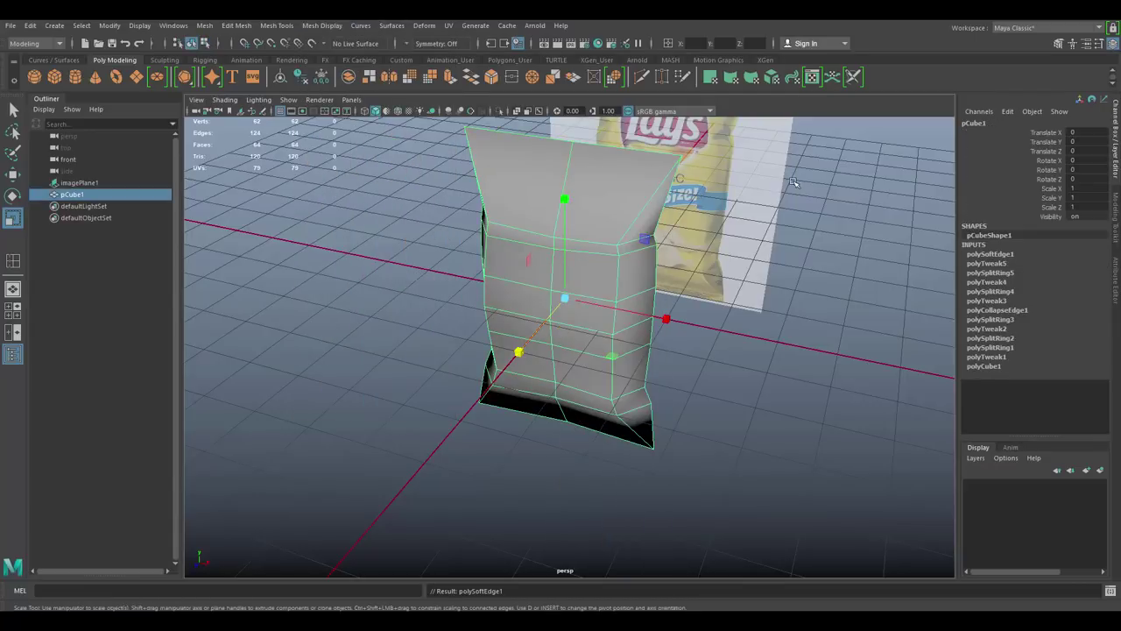
{"action": "left_click", "coordinate": [718, 324]}
Delete the Lay's reference image plane behind the bag
{"action": "left_click_drag", "start_coordinate": [617, 289], "coordinate": [776, 224], "text": "alt"}
{"action": "left_click", "coordinate": [774, 223]}
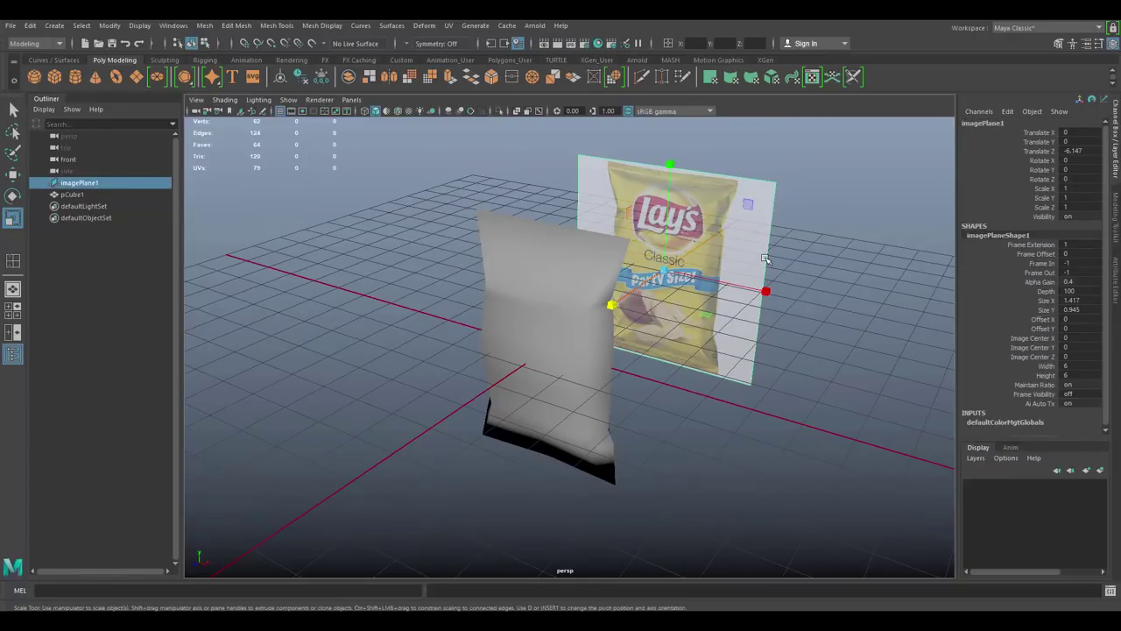
{"action": "key", "text": "Delete"}
Select the bag and open the UV Editor, framing the UV layout beside the full model
{"action": "left_click_drag", "start_coordinate": [626, 303], "coordinate": [627, 249], "text": "alt"}
{"action": "left_click", "coordinate": [627, 249]}
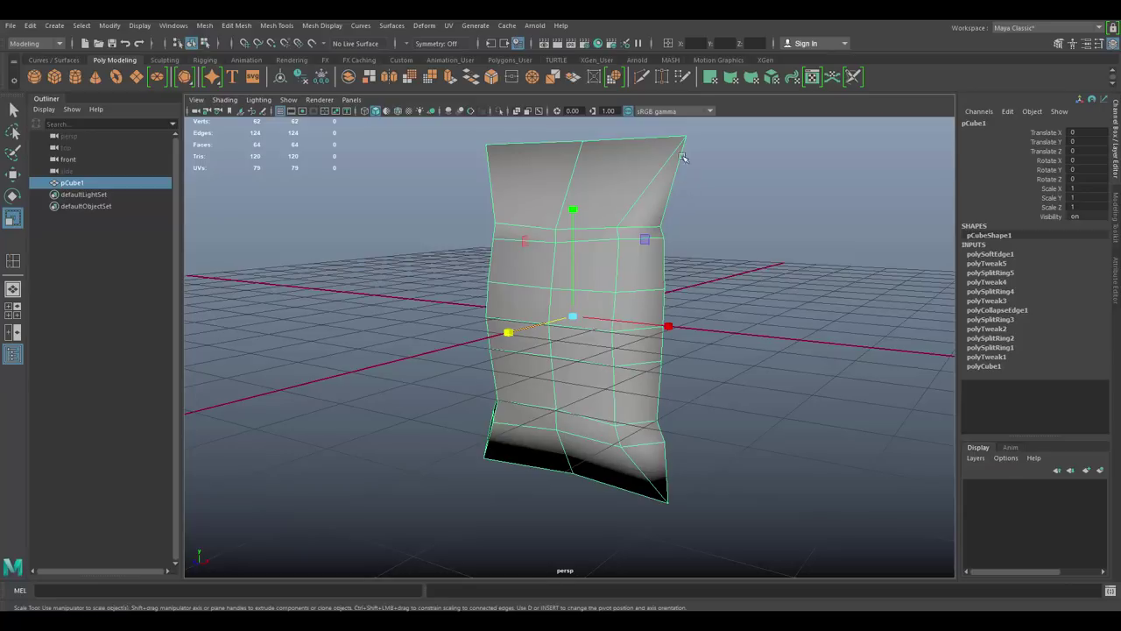
{"action": "left_click_drag", "start_coordinate": [714, 194], "coordinate": [683, 175], "text": "alt"}
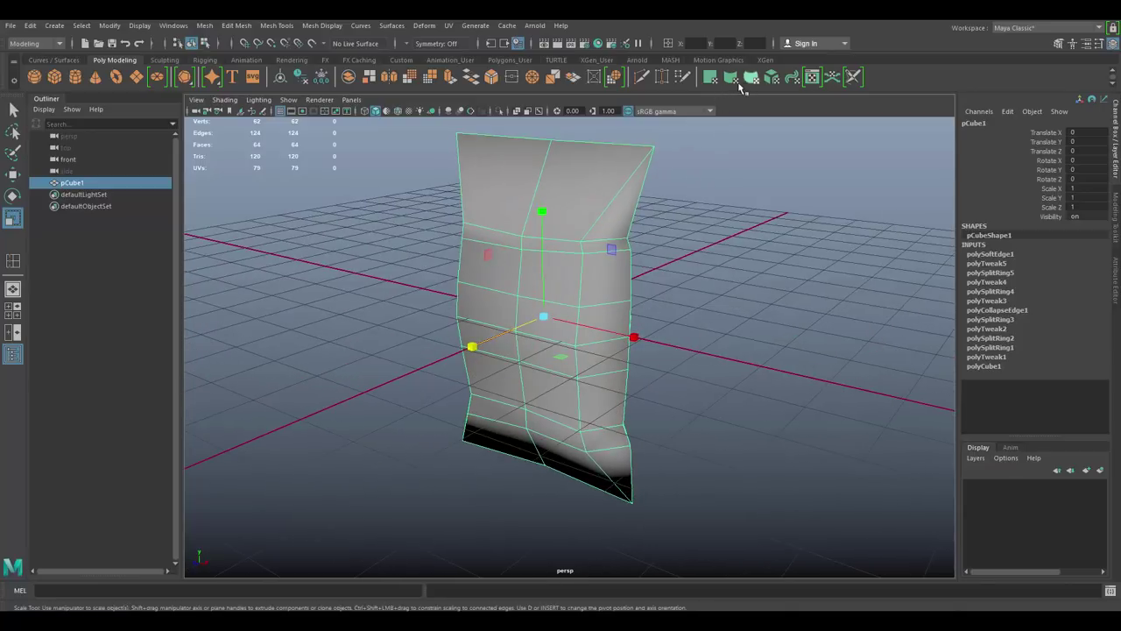
{"action": "left_click", "coordinate": [812, 78]}
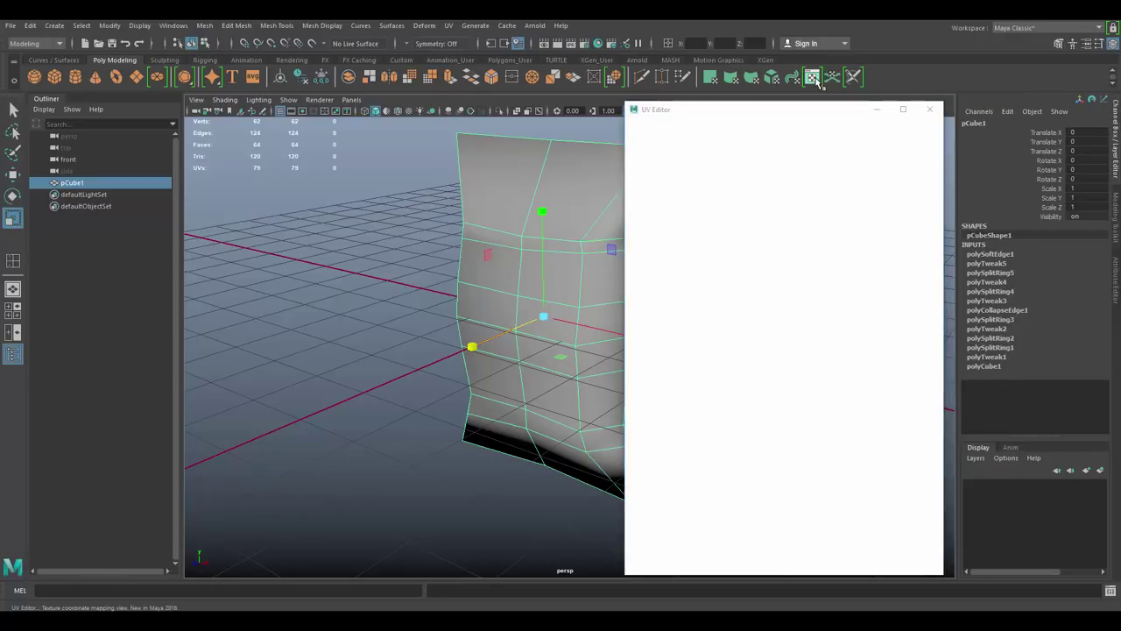
{"action": "middle_click_drag", "start_coordinate": [602, 263], "coordinate": [515, 264], "text": "alt"}
{"action": "scroll", "coordinate": [803, 265], "scroll_direction": "down", "scroll_amount": 4}
{"action": "middle_click_drag", "start_coordinate": [801, 251], "coordinate": [780, 304], "text": "alt"}
{"action": "left_click_drag", "start_coordinate": [480, 186], "coordinate": [528, 200], "text": "alt"}
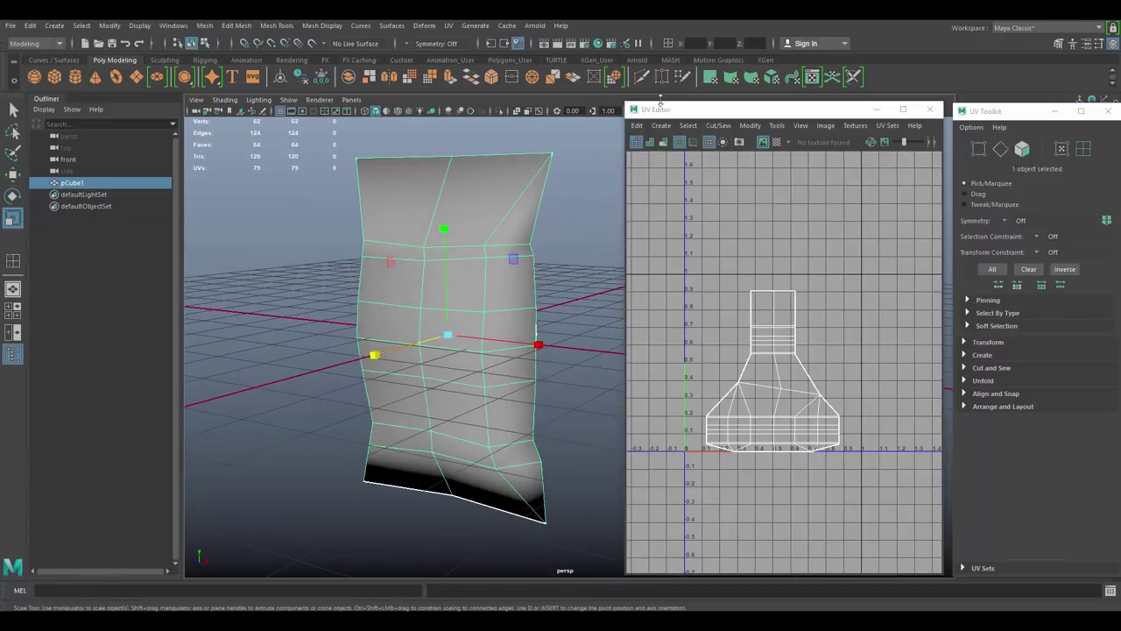
Apply a planar UV projection to all faces of the bag
{"action": "left_click", "coordinate": [709, 79]}
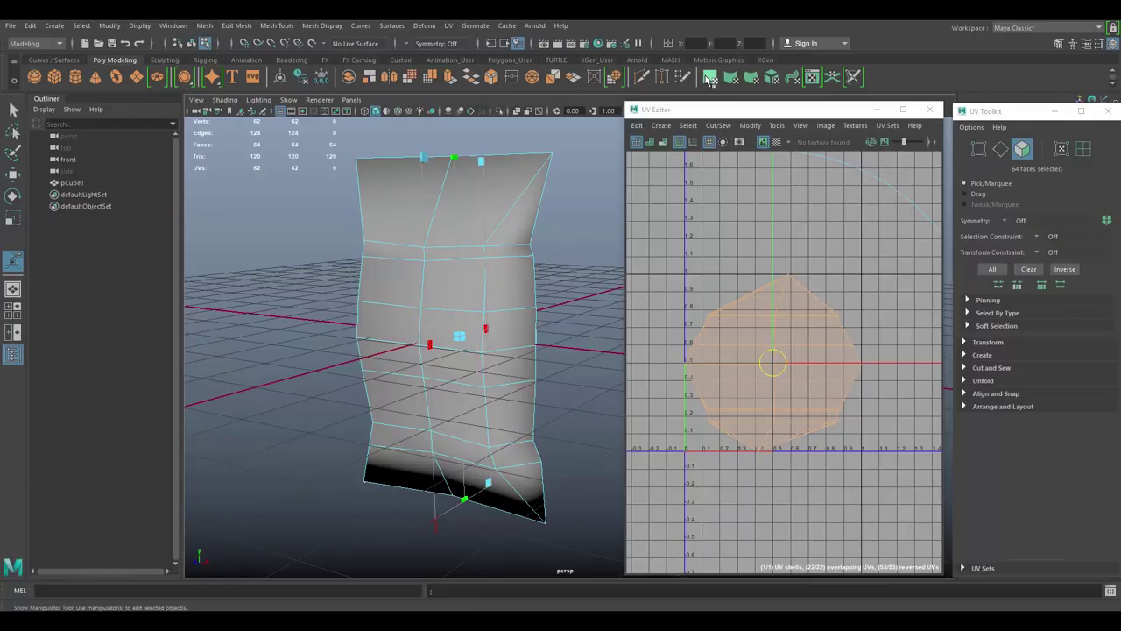
{"action": "left_click_drag", "start_coordinate": [493, 275], "coordinate": [518, 261], "text": "alt"}
{"action": "key", "text": "q"}
{"action": "key", "text": "w"}
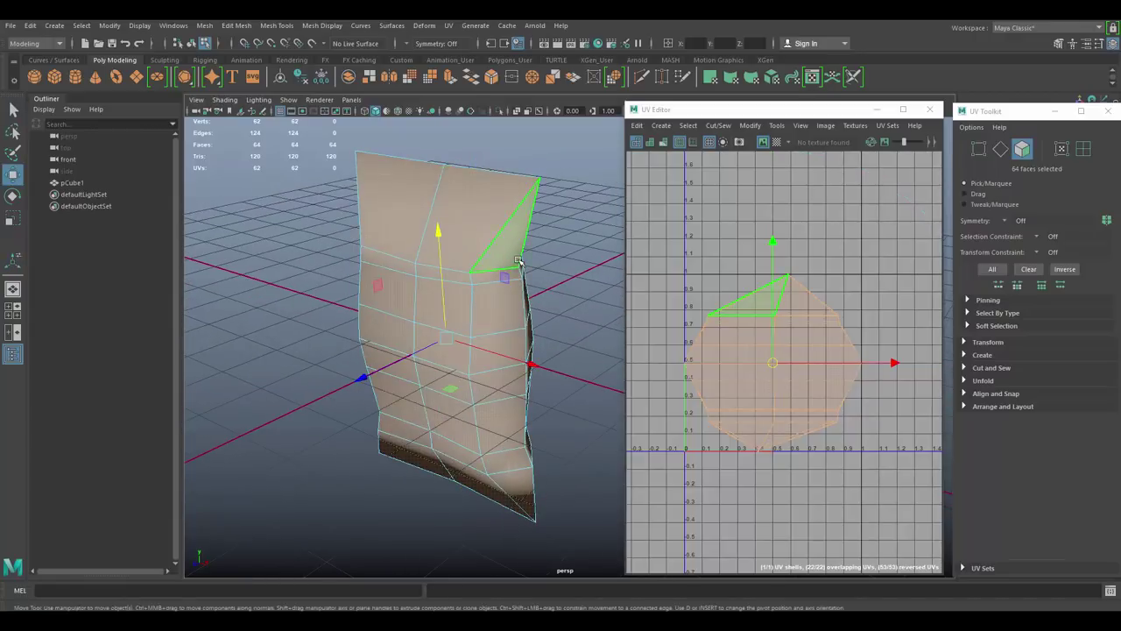
Select the edge loop running around the bag's outer seams and sides and cut its UVs to separate front and back
{"action": "right_click_drag", "start_coordinate": [506, 212], "coordinate": [505, 179]}
{"action": "double_click", "coordinate": [498, 172]}
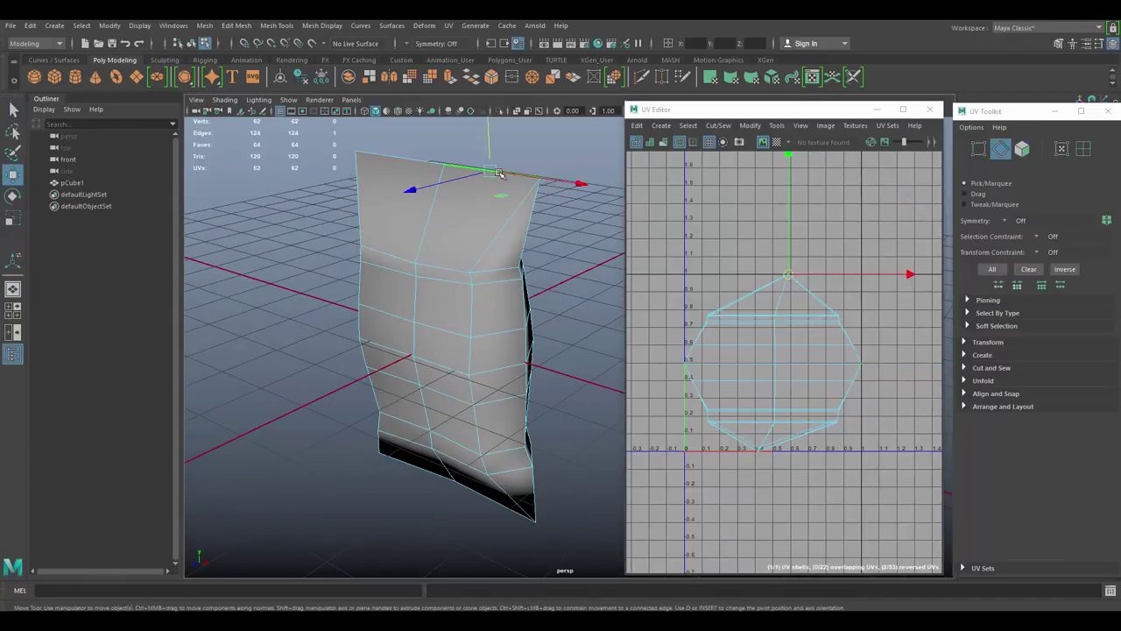
{"action": "left_click_drag", "start_coordinate": [545, 238], "coordinate": [580, 247], "text": "alt"}
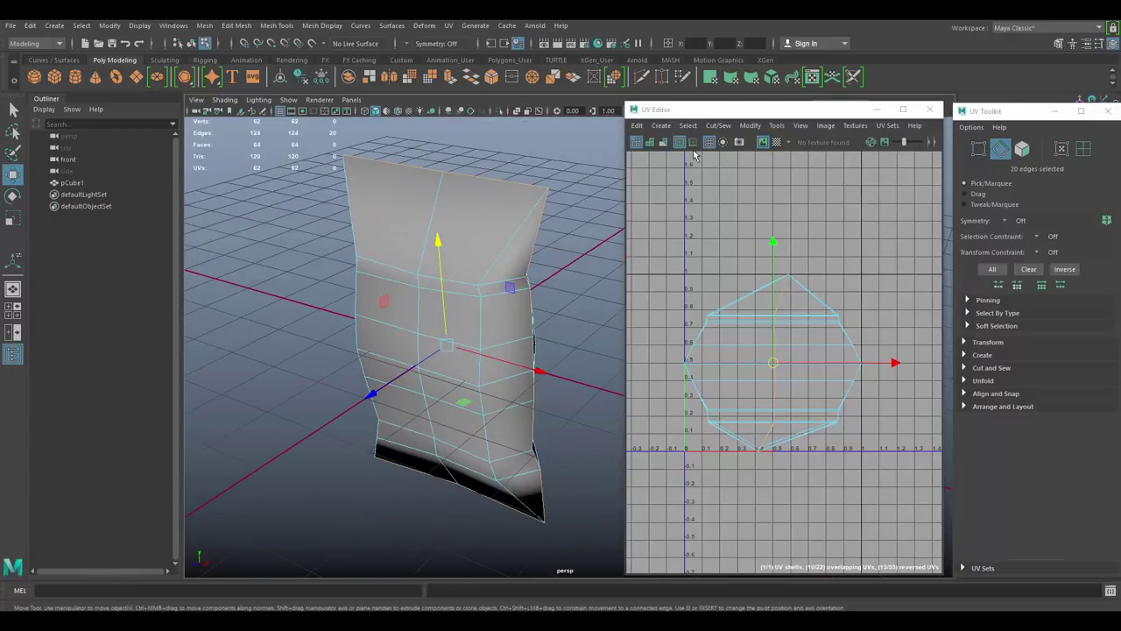
{"action": "left_click", "coordinate": [637, 125]}
{"action": "mouse_move", "coordinate": [727, 128]}
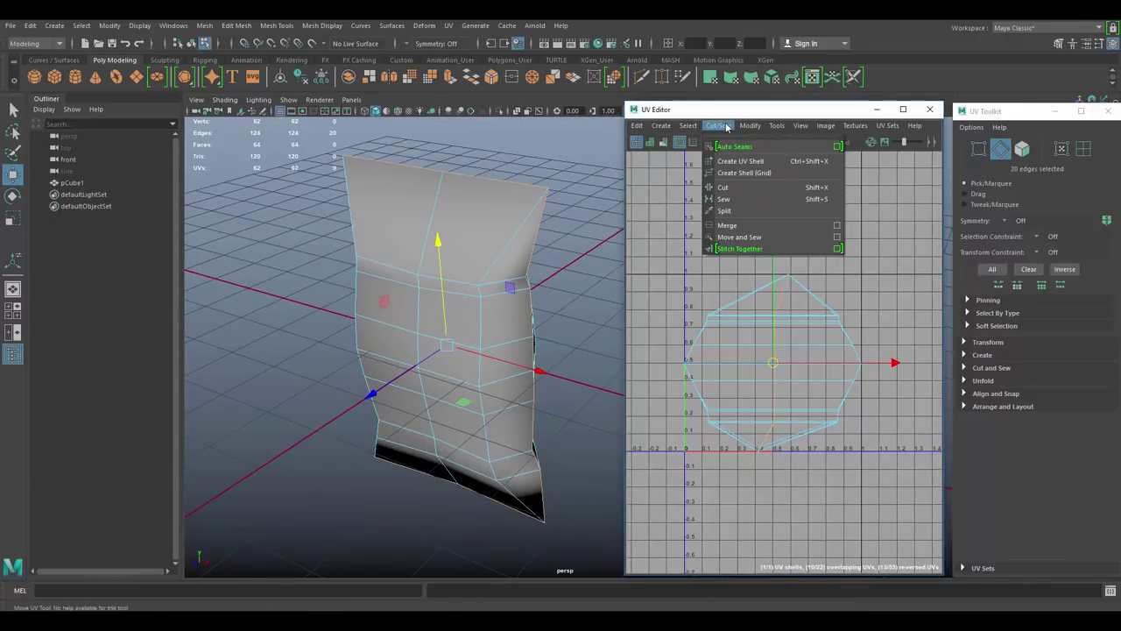
{"action": "left_click", "coordinate": [727, 188]}
{"action": "left_click", "coordinate": [724, 237]}
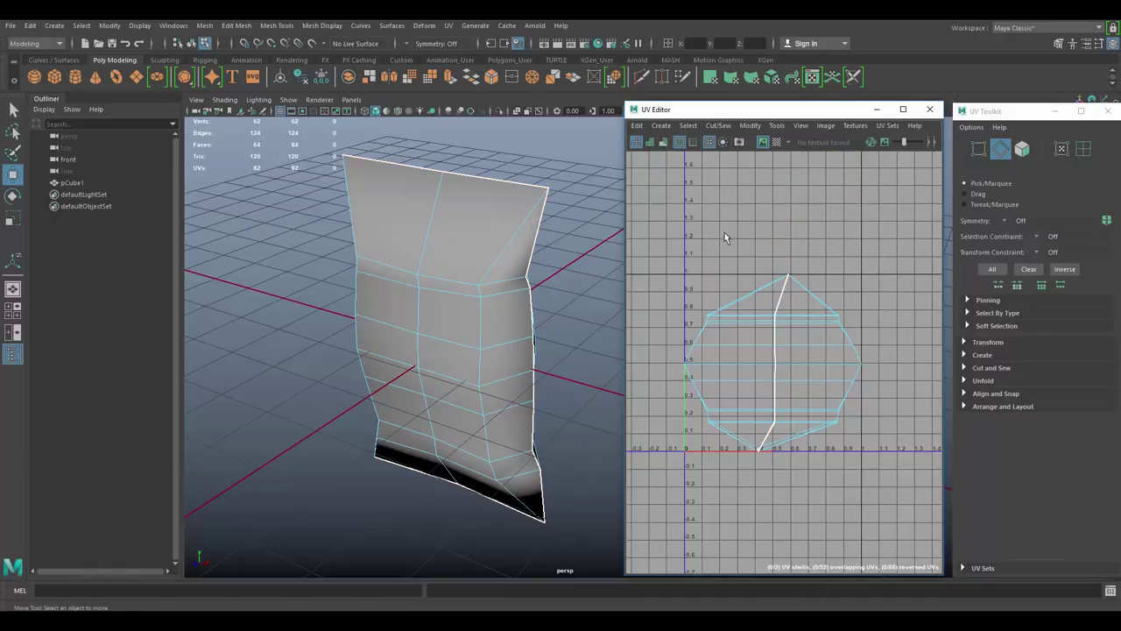
Select all UVs of the front and back shells and unfold them
{"action": "right_click", "coordinate": [712, 233]}
{"action": "right_click_drag", "start_coordinate": [711, 230], "coordinate": [777, 229]}
{"action": "scroll", "coordinate": [735, 246], "scroll_direction": "down", "scroll_amount": 3}
{"action": "left_click_drag", "start_coordinate": [670, 217], "coordinate": [889, 466]}
{"action": "scroll", "coordinate": [761, 233], "scroll_direction": "up", "scroll_amount": 3}
{"action": "middle_click_drag", "start_coordinate": [761, 233], "coordinate": [756, 163], "text": "alt"}
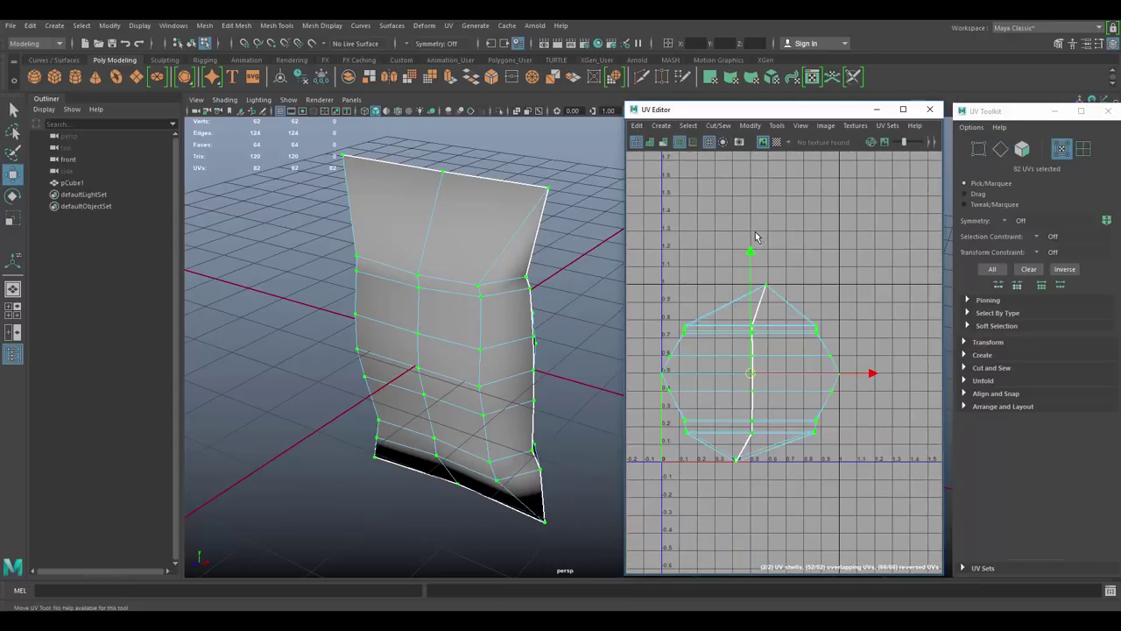
{"action": "left_click", "coordinate": [751, 125]}
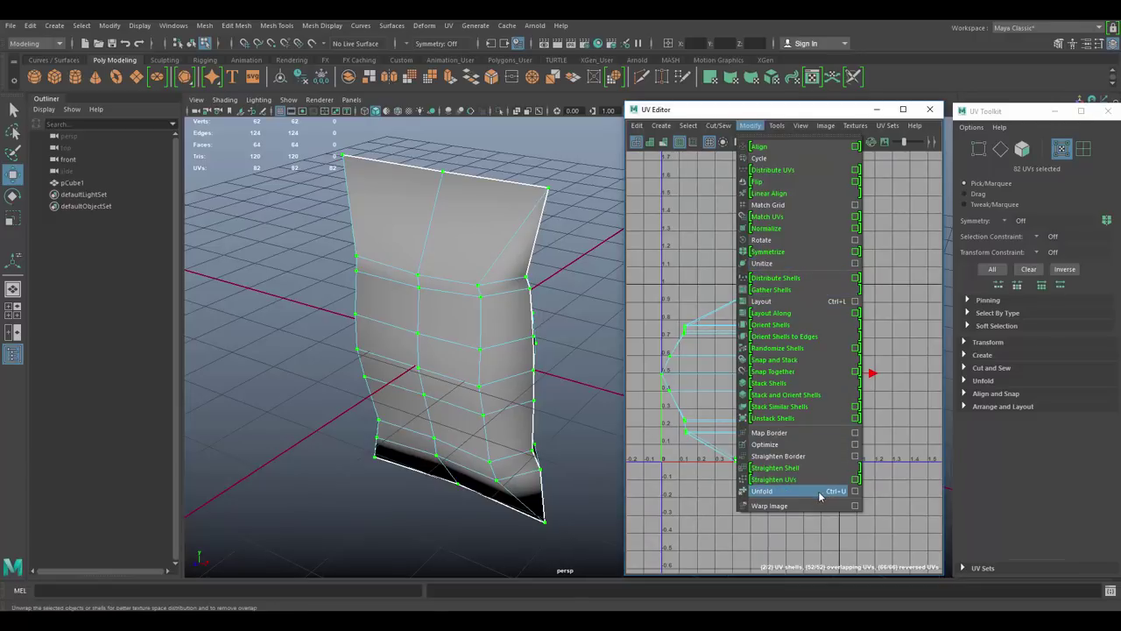
{"action": "left_click", "coordinate": [762, 491]}
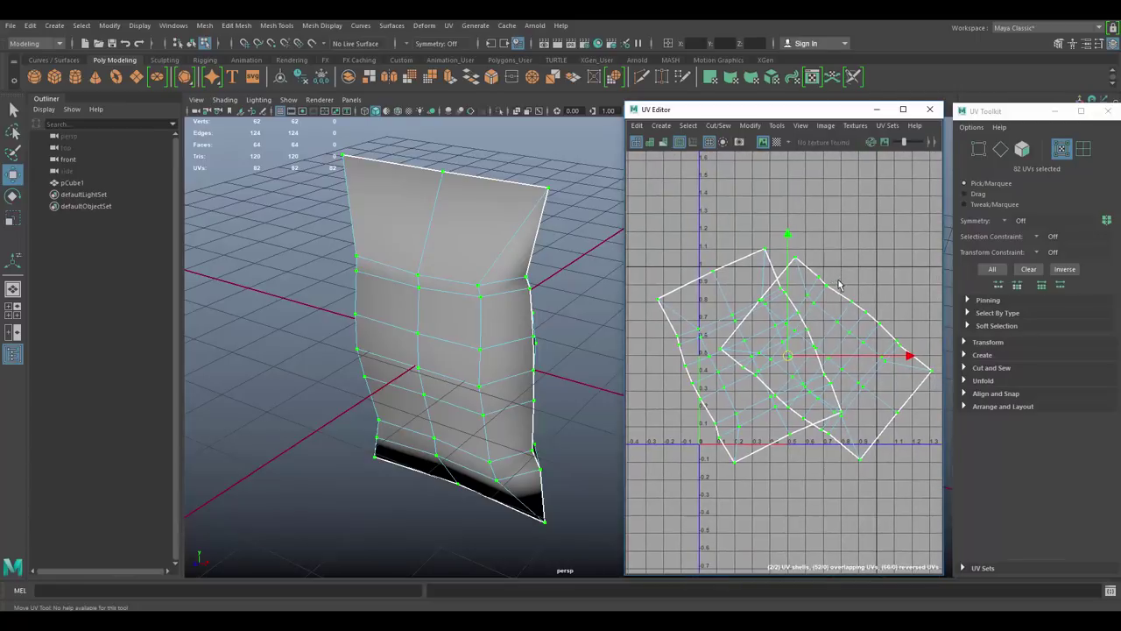
Select the unfolded UV shell nearer the U origin and rotate it upright to align with the grid
{"action": "scroll", "coordinate": [772, 262], "scroll_direction": "up", "scroll_amount": 2}
{"action": "double_click", "coordinate": [763, 244]}
{"action": "scroll", "coordinate": [795, 254], "scroll_direction": "down", "scroll_amount": 3}
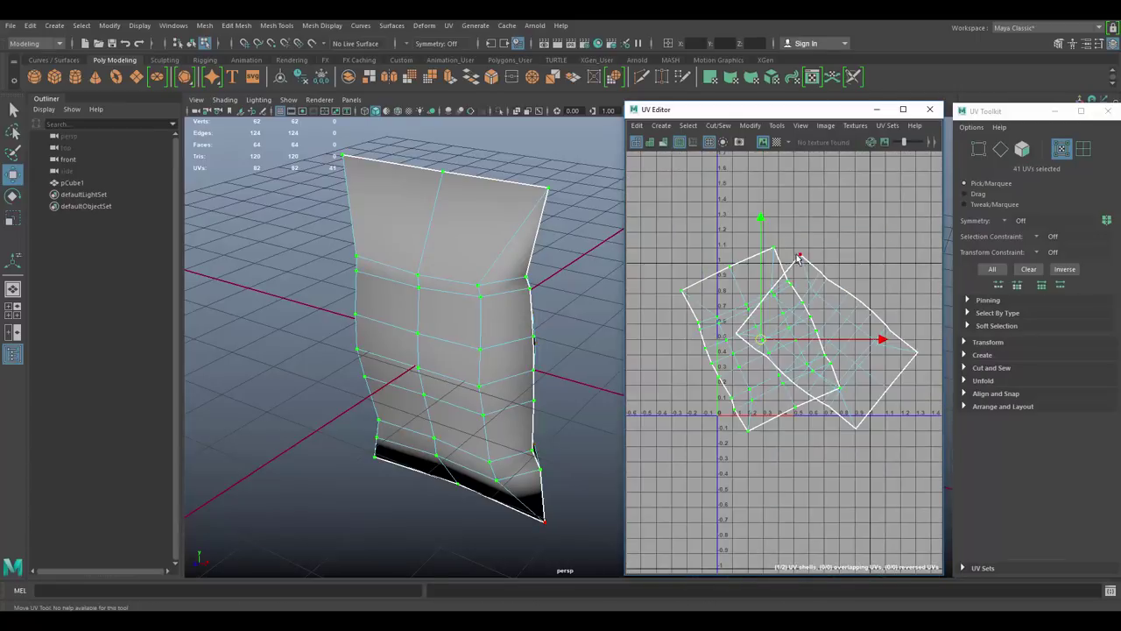
{"action": "key", "text": "e"}
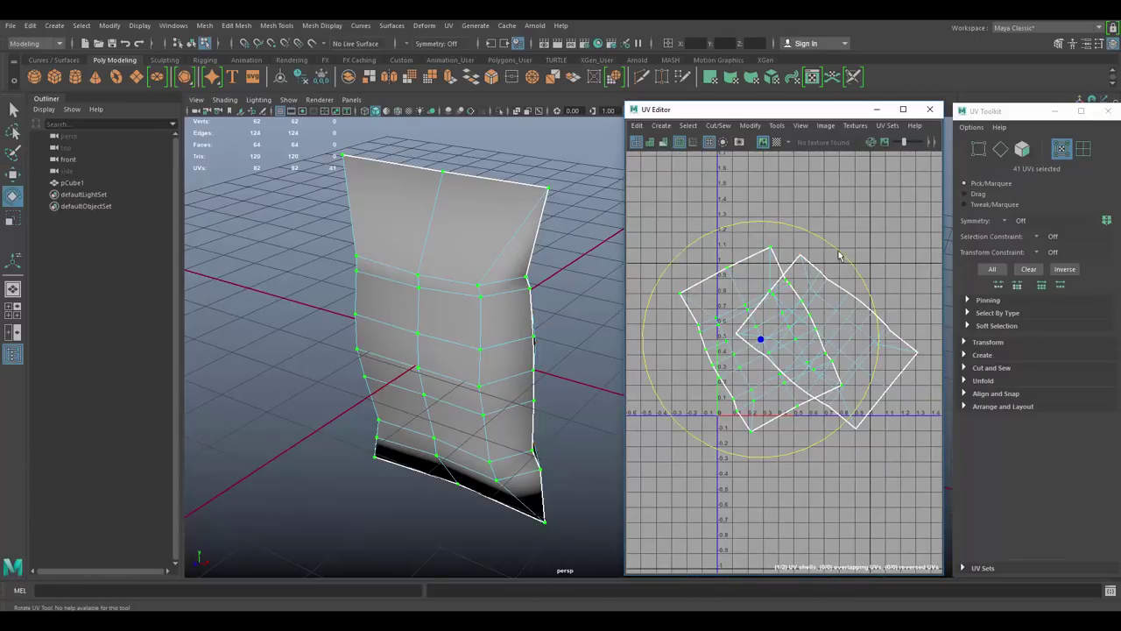
{"action": "key", "text": "w"}
{"action": "right_click_drag", "start_coordinate": [773, 252], "coordinate": [815, 254]}
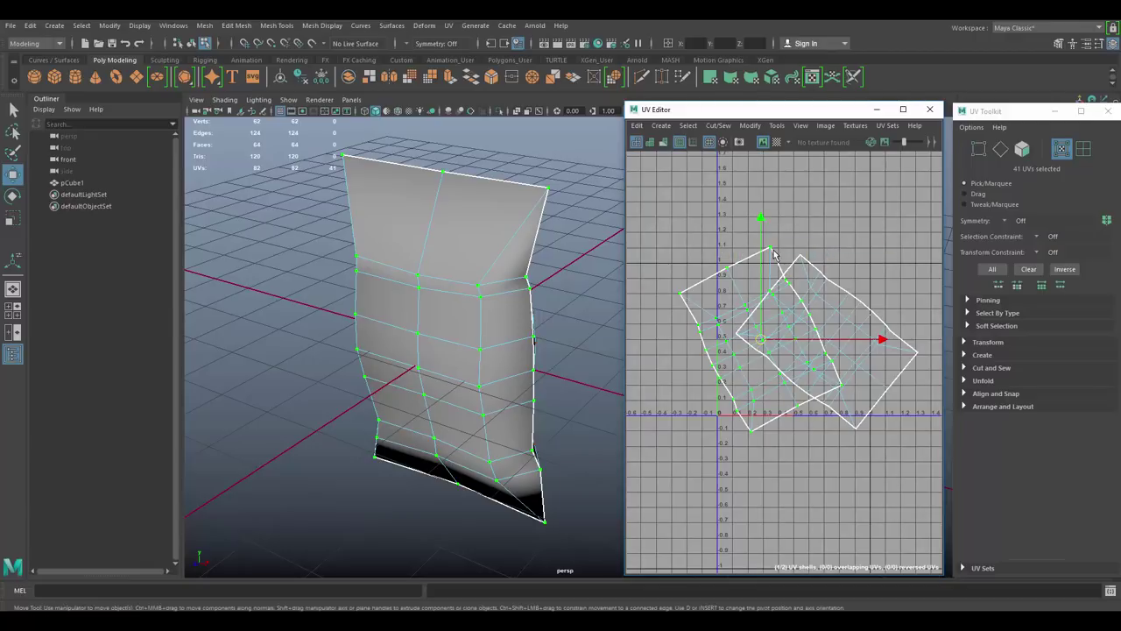
{"action": "key", "text": "e"}
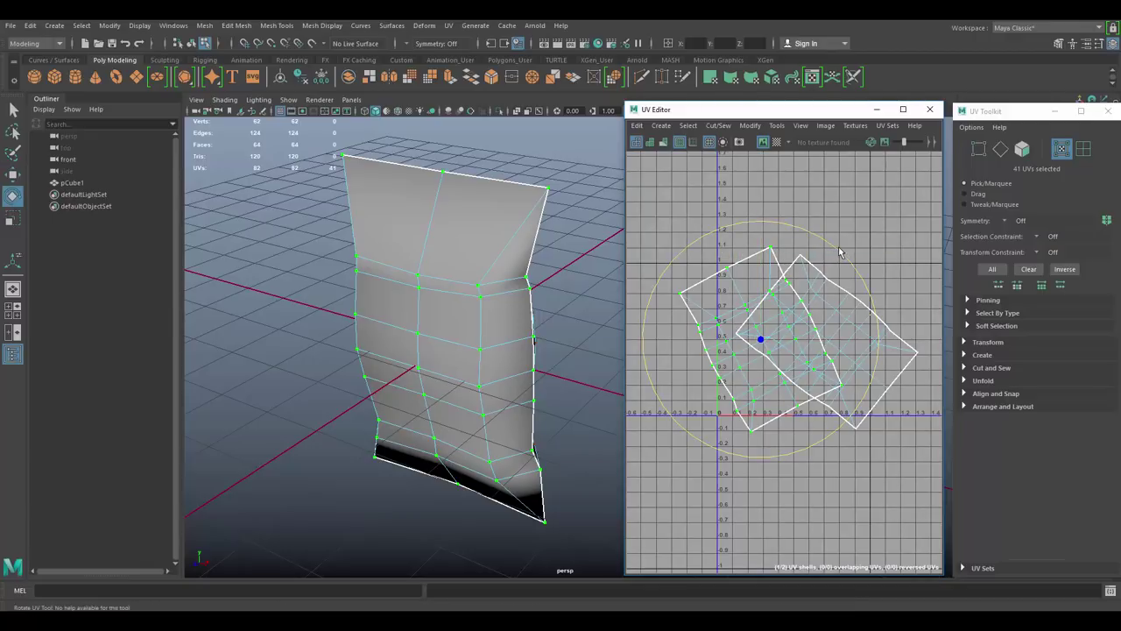
{"action": "left_click_drag", "start_coordinate": [840, 255], "coordinate": [858, 304]}
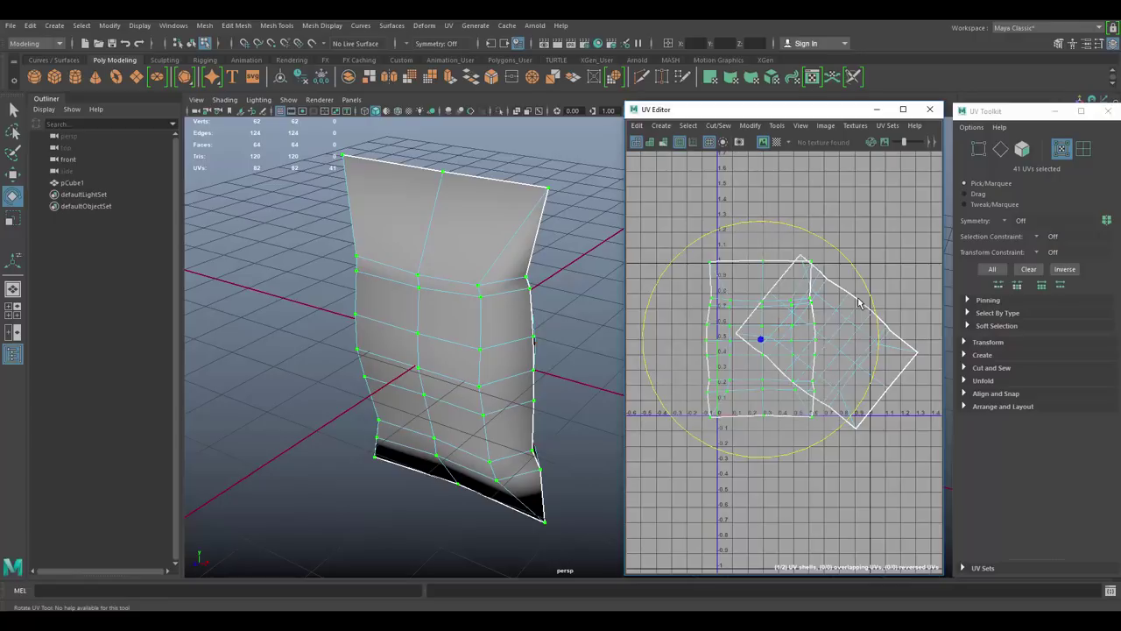
Rotate the other UV shell upright and shift it slightly so its upper edge lines up with the first shell's
{"action": "double_click", "coordinate": [885, 323]}
{"action": "left_click_drag", "start_coordinate": [868, 232], "coordinate": [905, 316]}
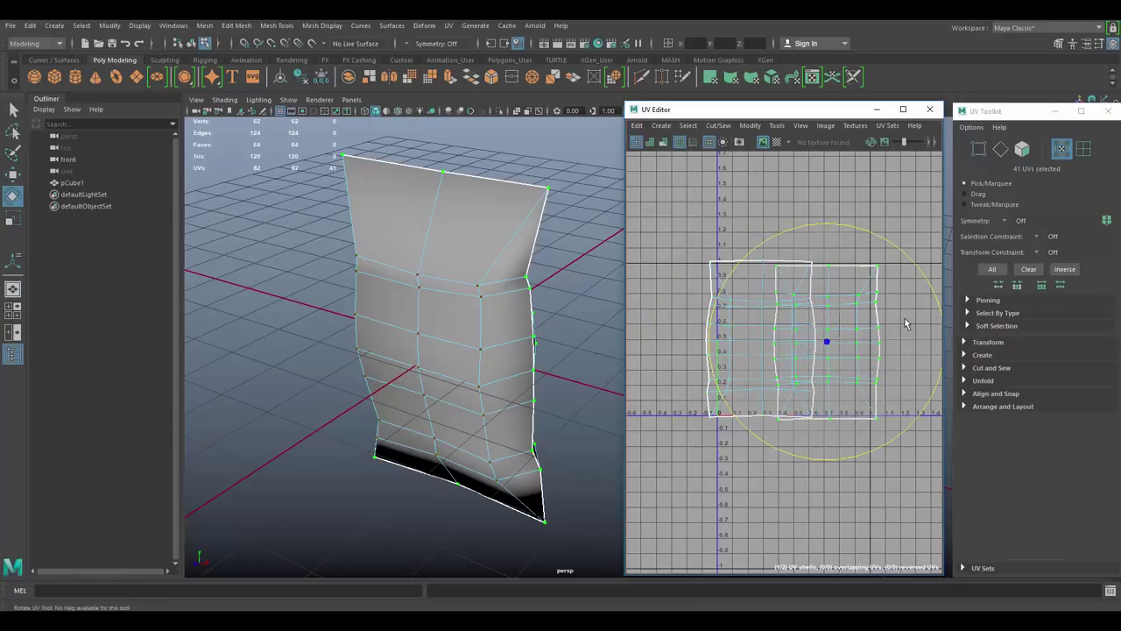
{"action": "key", "text": "w"}
{"action": "left_click_drag", "start_coordinate": [826, 341], "coordinate": [830, 334]}
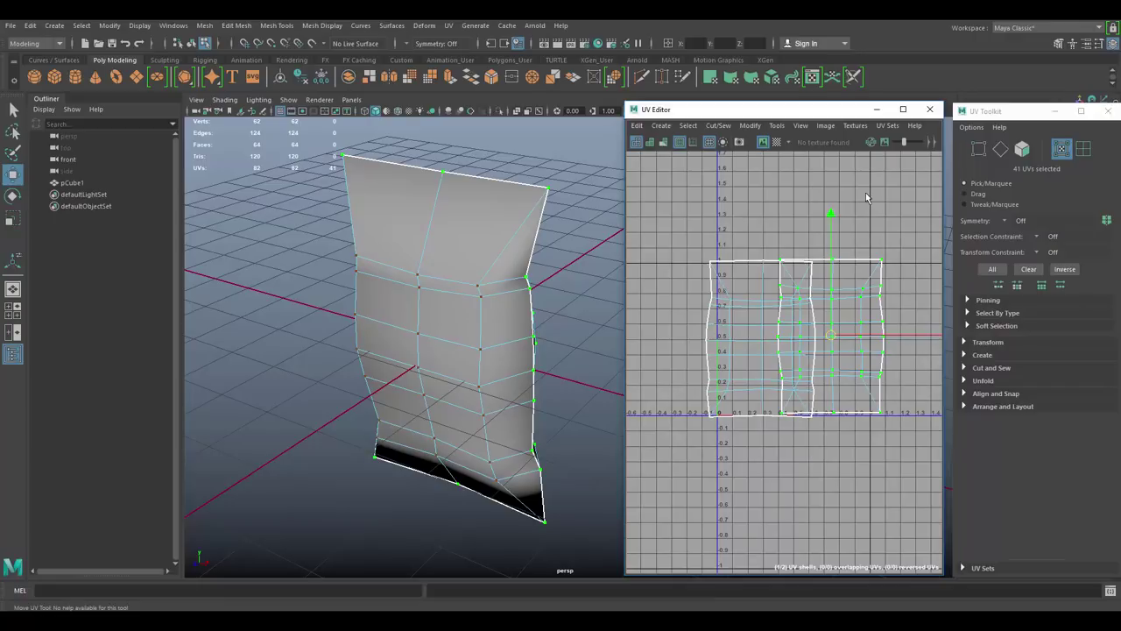
Return the bag to object mode and assign it a new Phong material
{"action": "right_click_drag", "start_coordinate": [471, 238], "coordinate": [525, 220]}
{"action": "left_click", "coordinate": [495, 228]}
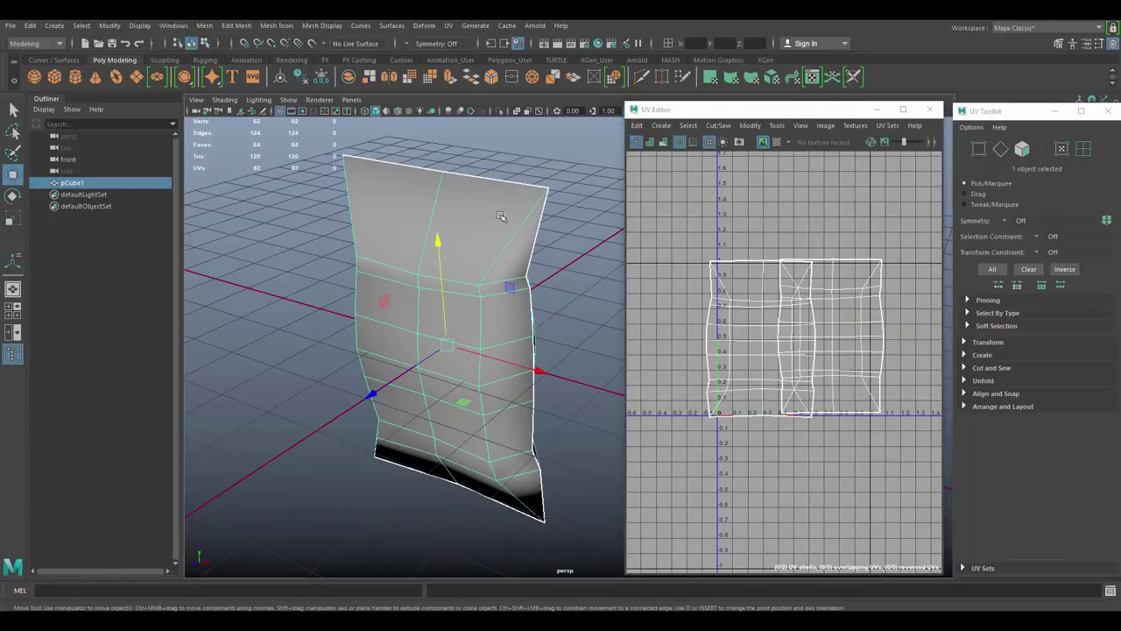
{"action": "right_click", "coordinate": [504, 200]}
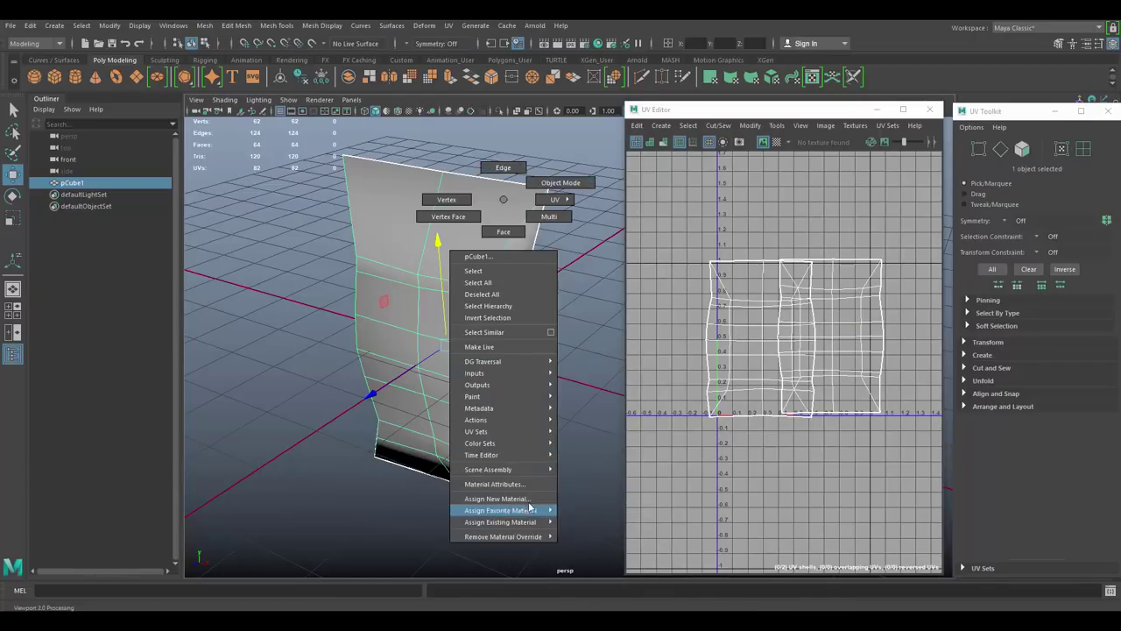
{"action": "left_click", "coordinate": [528, 500]}
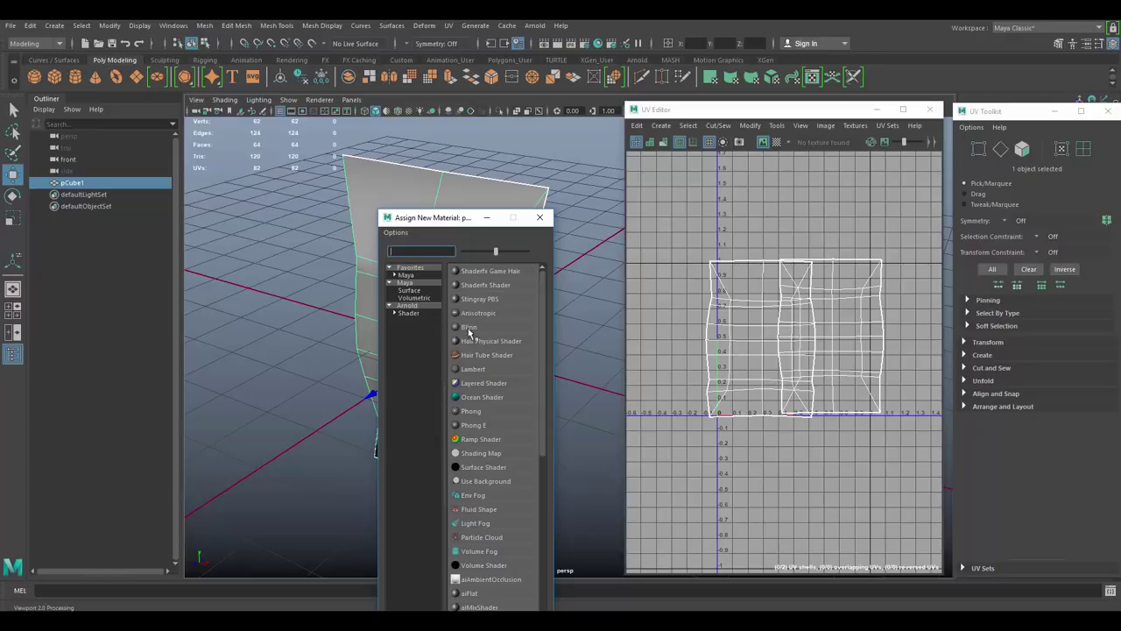
{"action": "left_click", "coordinate": [481, 413]}
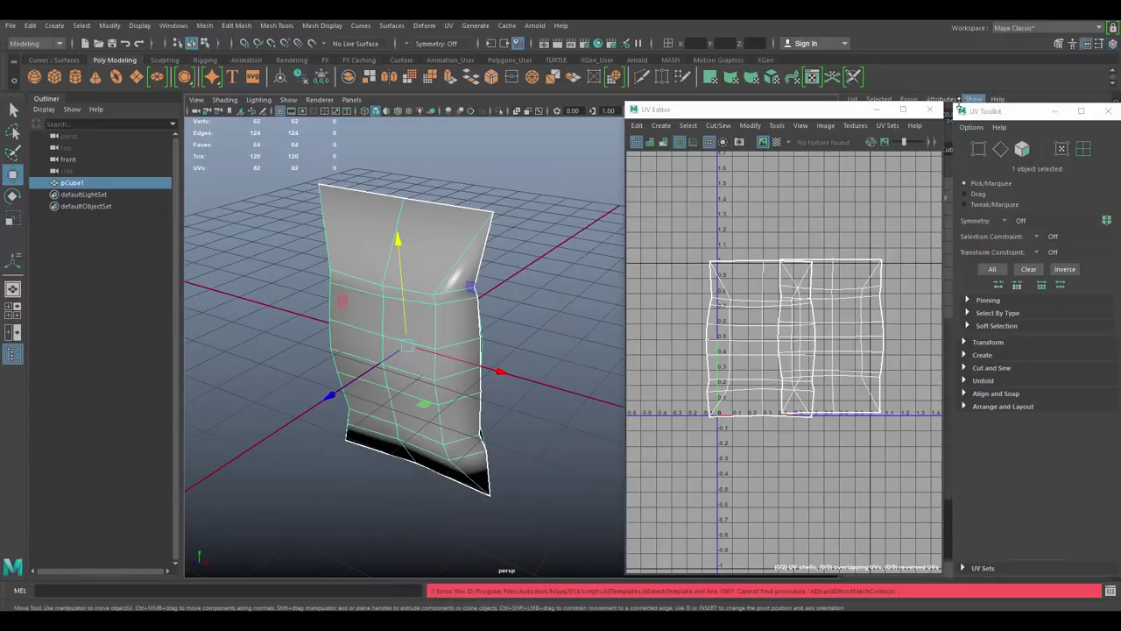
Close the UV Editor and the UV Toolkit
{"action": "left_click", "coordinate": [932, 111]}
{"action": "left_click_drag", "start_coordinate": [990, 110], "coordinate": [550, 110]}
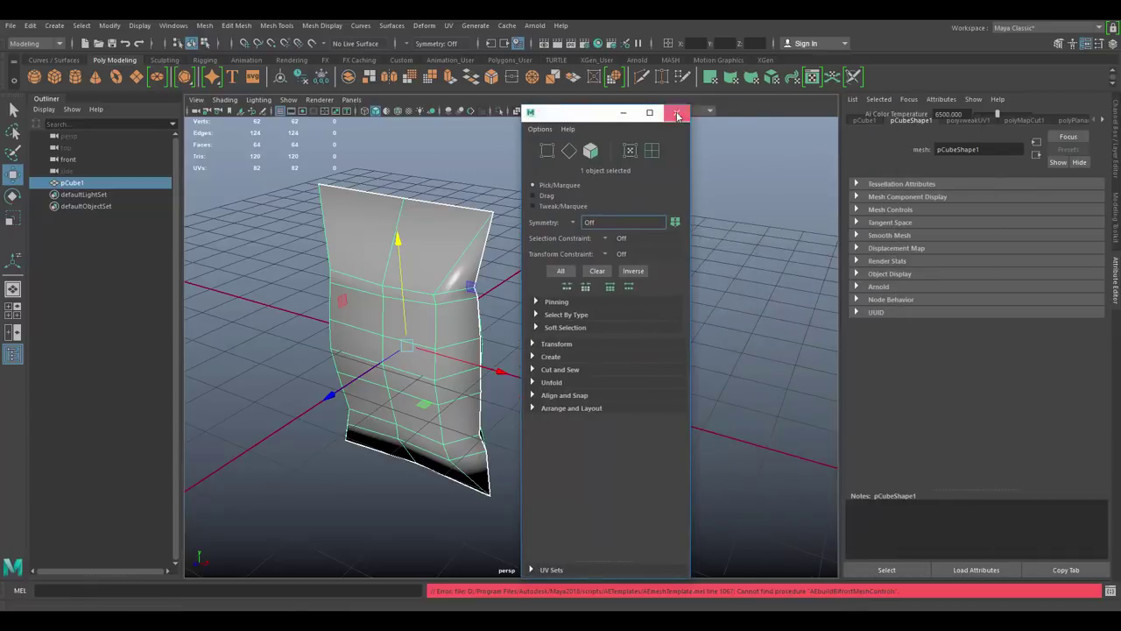
{"action": "left_click", "coordinate": [681, 111]}
Open the attributes of the bag's Phong material and rename the material chips_material
{"action": "left_click", "coordinate": [1102, 120]}
{"action": "left_click", "coordinate": [1102, 120]}
{"action": "left_click", "coordinate": [1102, 120]}
{"action": "left_click", "coordinate": [1102, 120]}
{"action": "left_click", "coordinate": [1102, 120]}
{"action": "left_click", "coordinate": [1102, 120]}
{"action": "left_click", "coordinate": [1072, 120]}
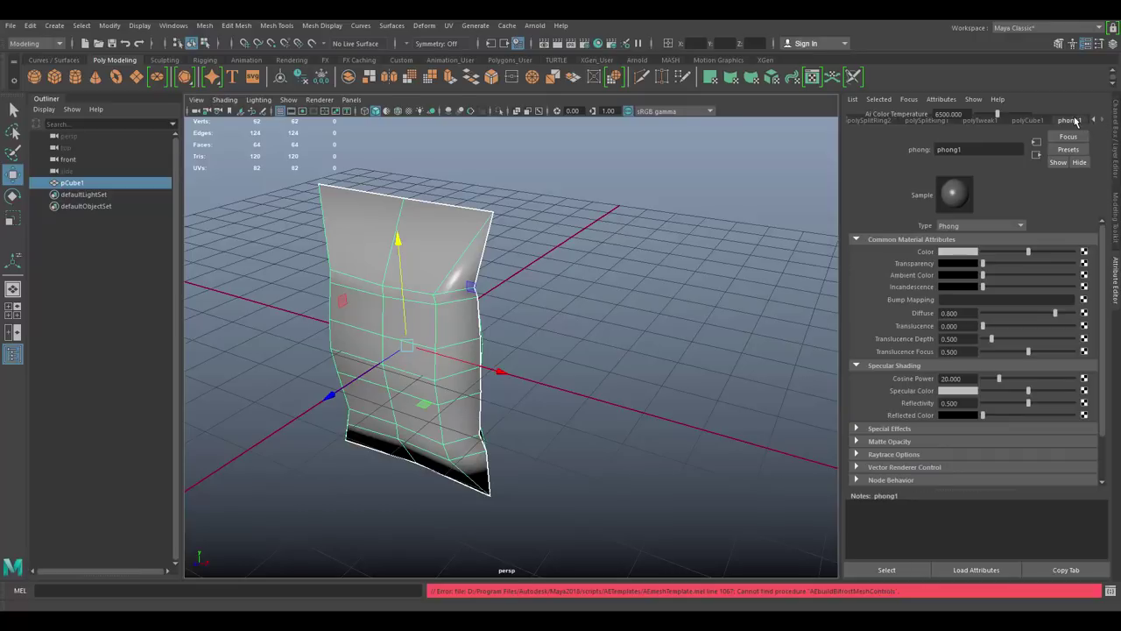
{"action": "double_click", "coordinate": [985, 150]}
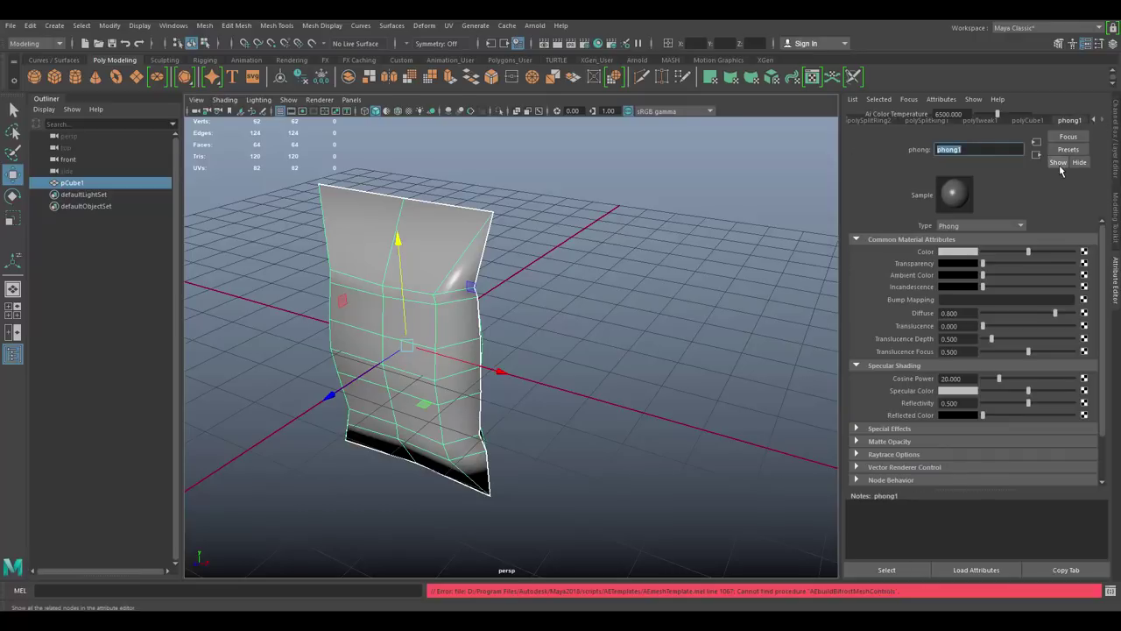
{"action": "type", "text": "chips_material"}
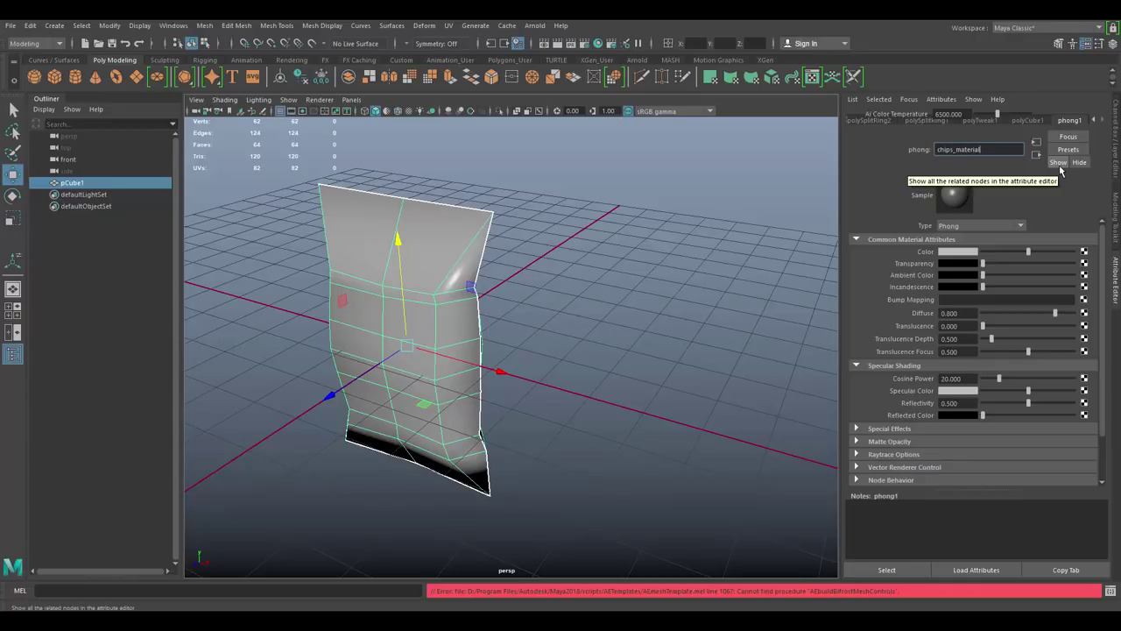
{"action": "key", "text": "Return"}
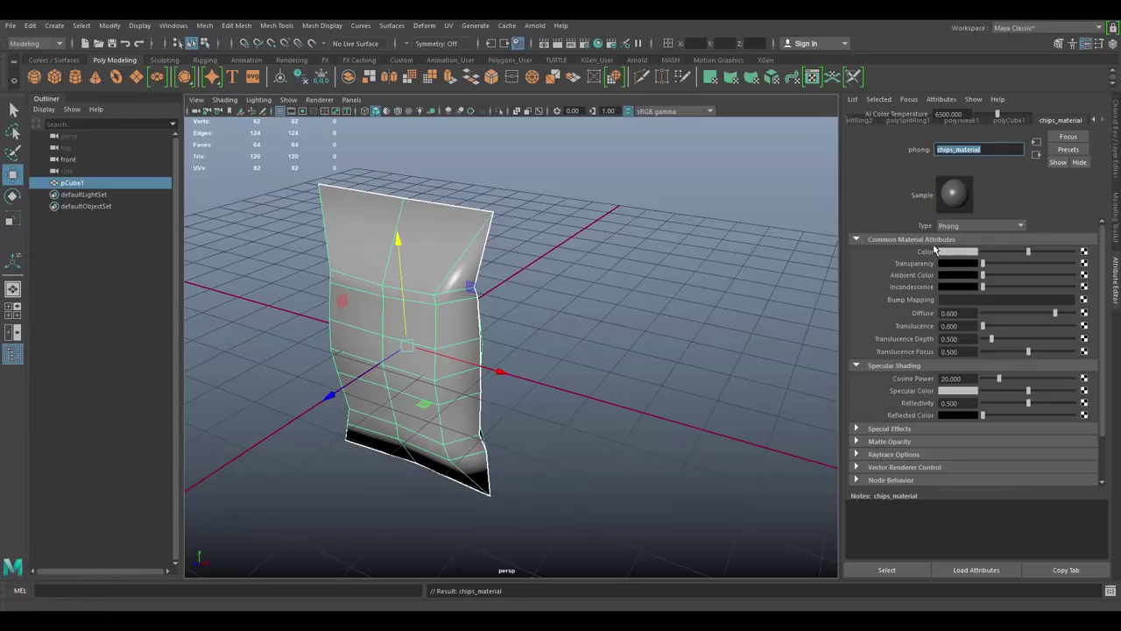
Connect a File texture to the material's Color and load the lays-potatochips-label.jpg image
{"action": "left_click", "coordinate": [1084, 252]}
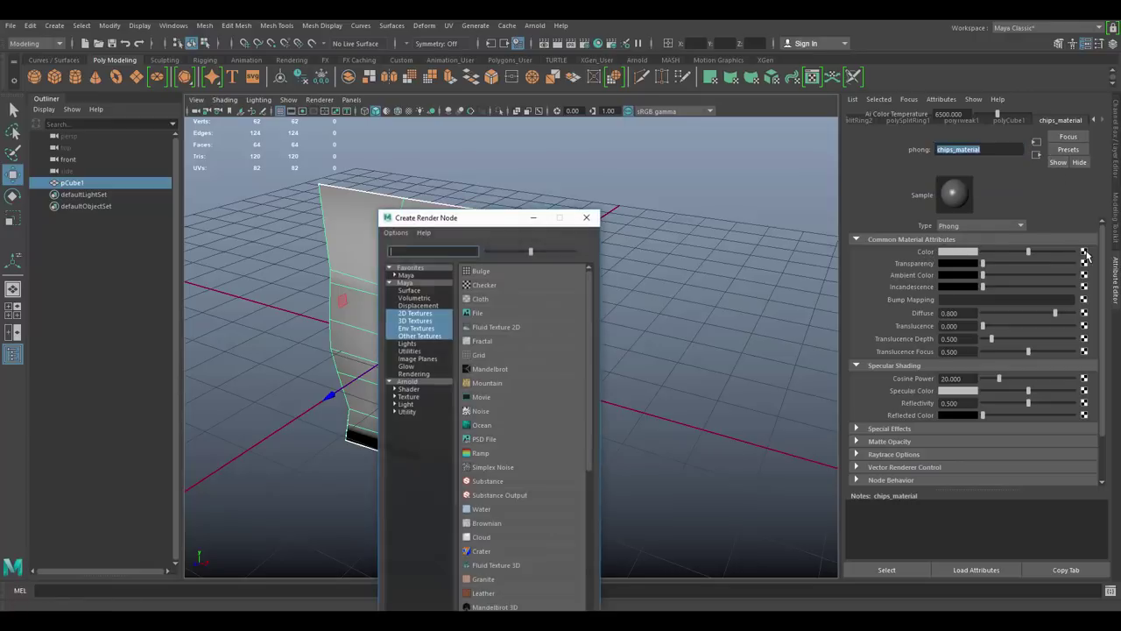
{"action": "left_click", "coordinate": [477, 313]}
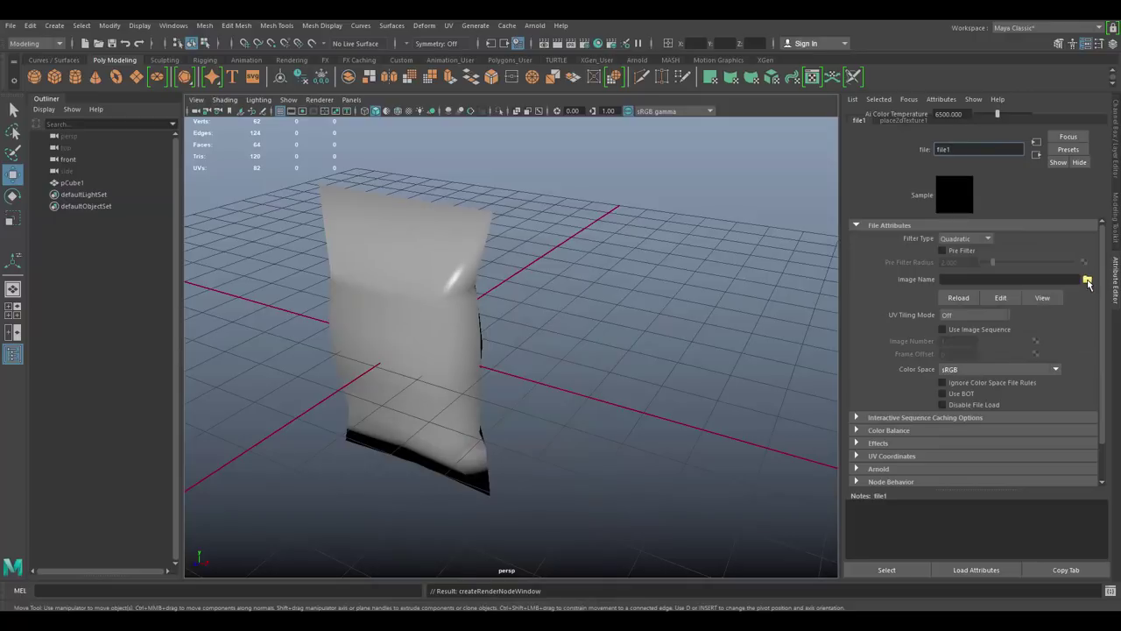
{"action": "left_click", "coordinate": [1087, 280]}
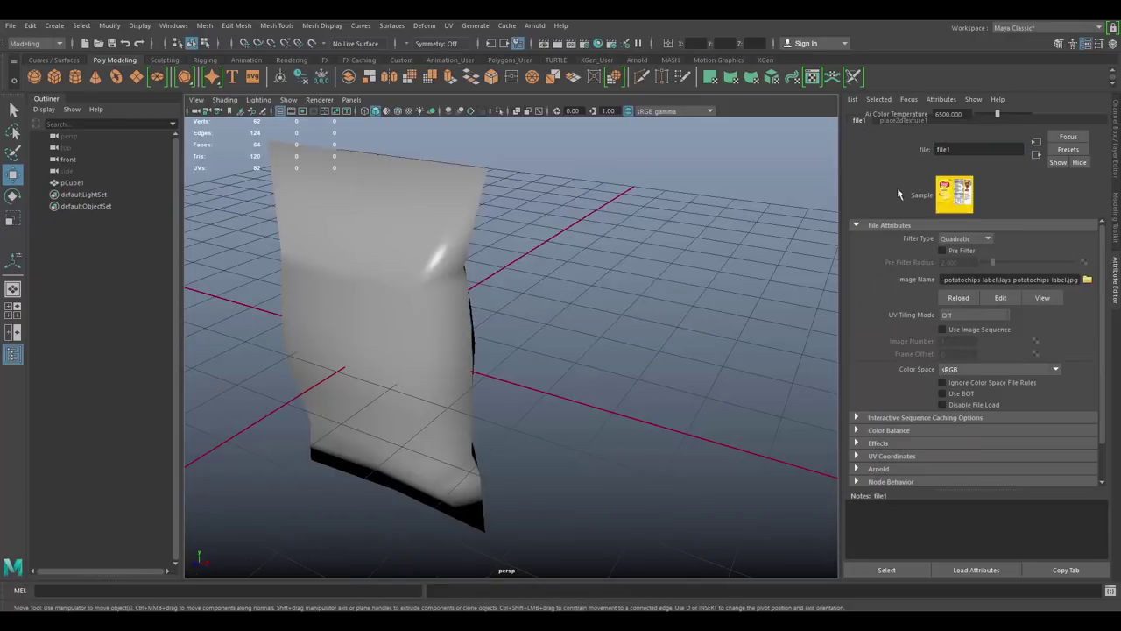
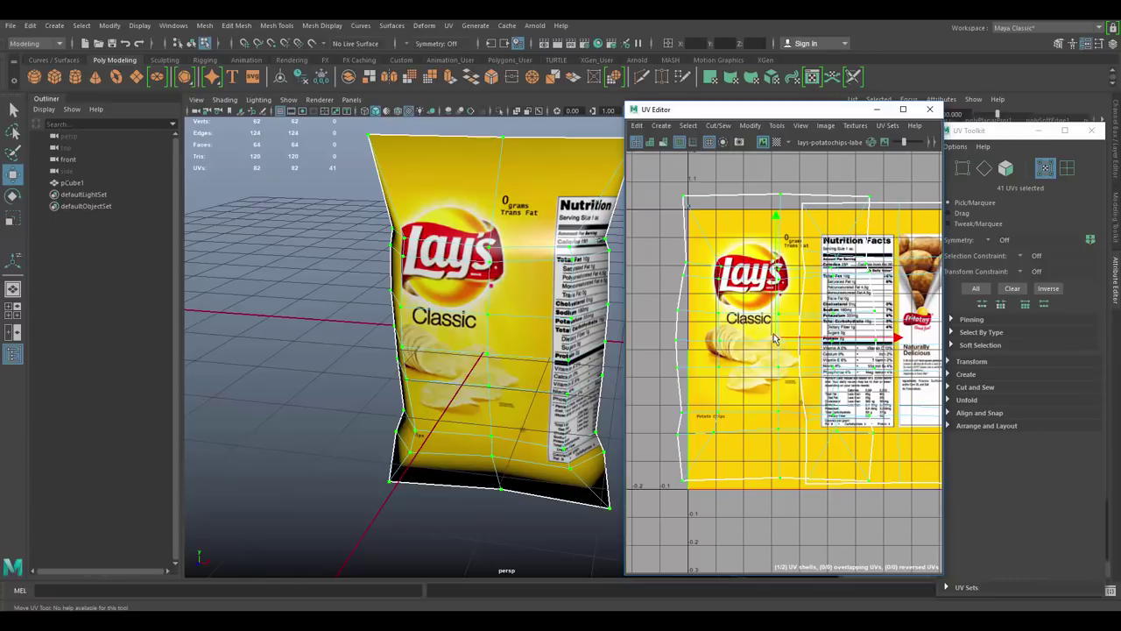
Scale down and reposition the front UV shell so it frames the Lay's Classic front artwork on the label
{"action": "left_click_drag", "start_coordinate": [774, 339], "coordinate": [768, 335]}
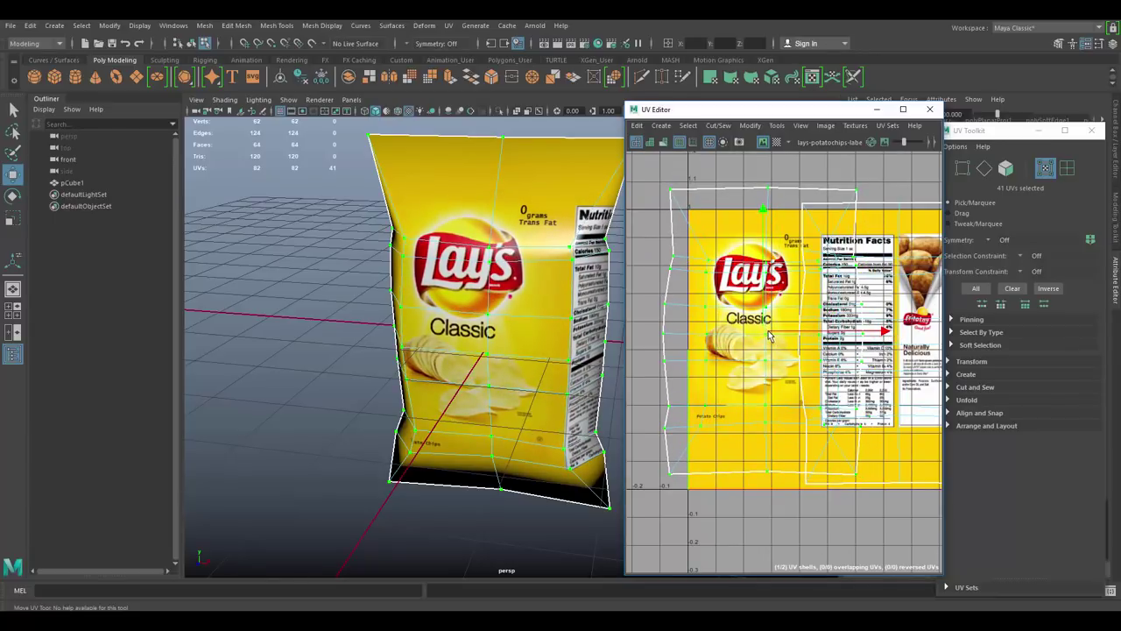
{"action": "key", "text": "r"}
{"action": "mouse_move", "coordinate": [764, 337]}
{"action": "left_mouse_down"}
{"action": "mouse_move", "coordinate": [727, 326]}
{"action": "mouse_move", "coordinate": [761, 333]}
{"action": "left_mouse_up"}
{"action": "key", "text": "w"}
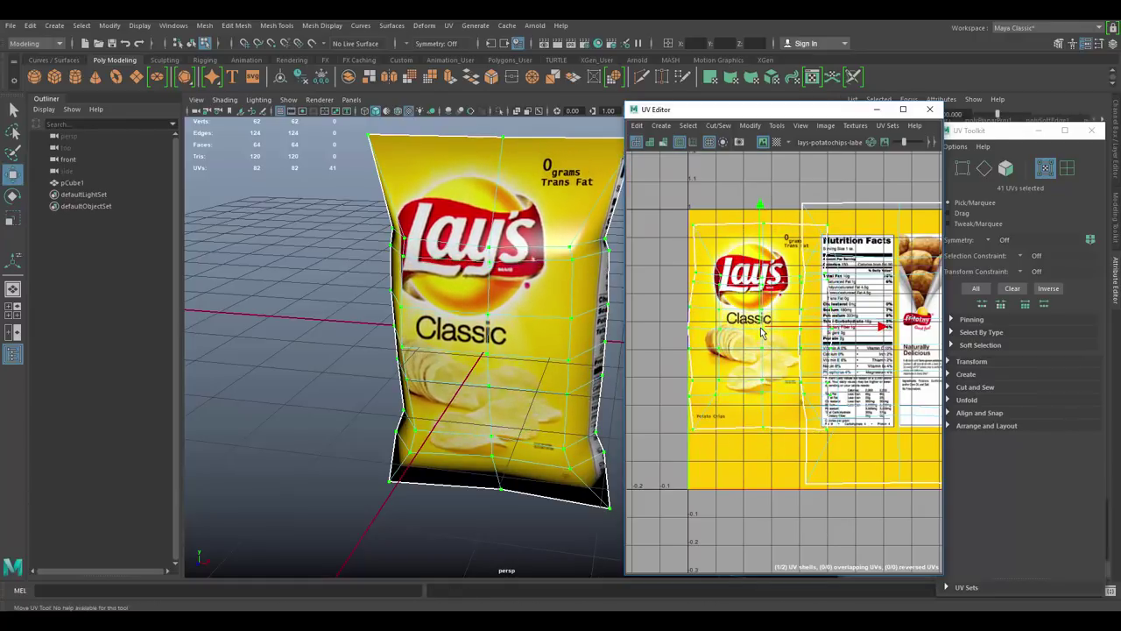
{"action": "left_click_drag", "start_coordinate": [535, 333], "coordinate": [598, 309], "text": "alt"}
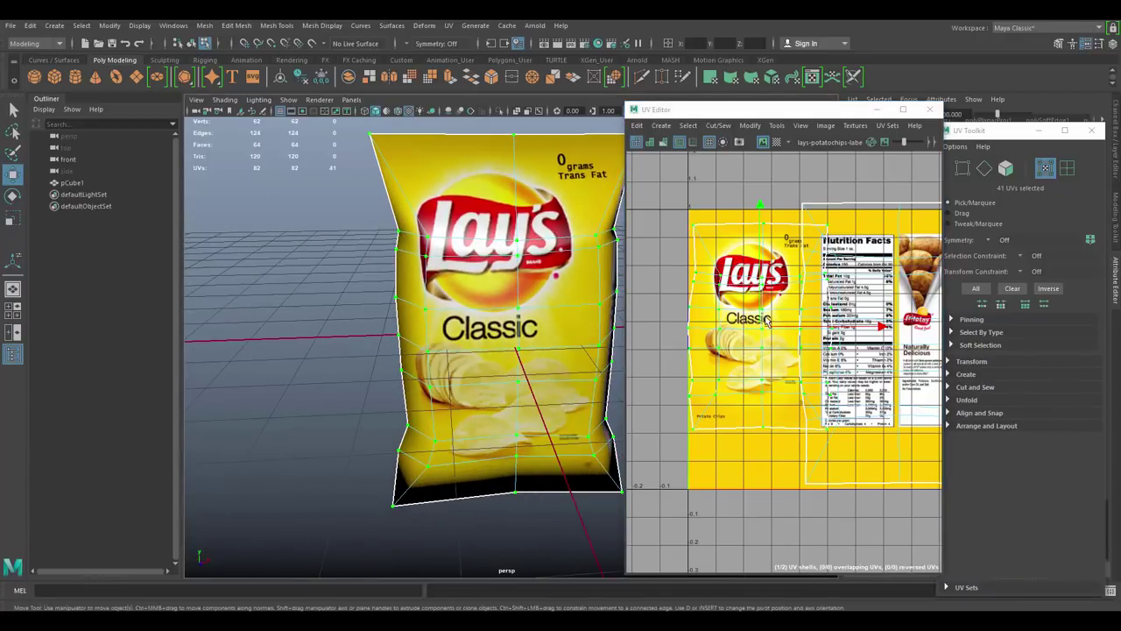
{"action": "left_click_drag", "start_coordinate": [761, 324], "coordinate": [757, 323]}
{"action": "left_click_drag", "start_coordinate": [478, 331], "coordinate": [517, 301], "text": "alt"}
Select the back UV shell and scale it down to frame the Nutrition Facts and potato artwork
{"action": "middle_click_drag", "start_coordinate": [935, 226], "coordinate": [864, 224], "text": "alt"}
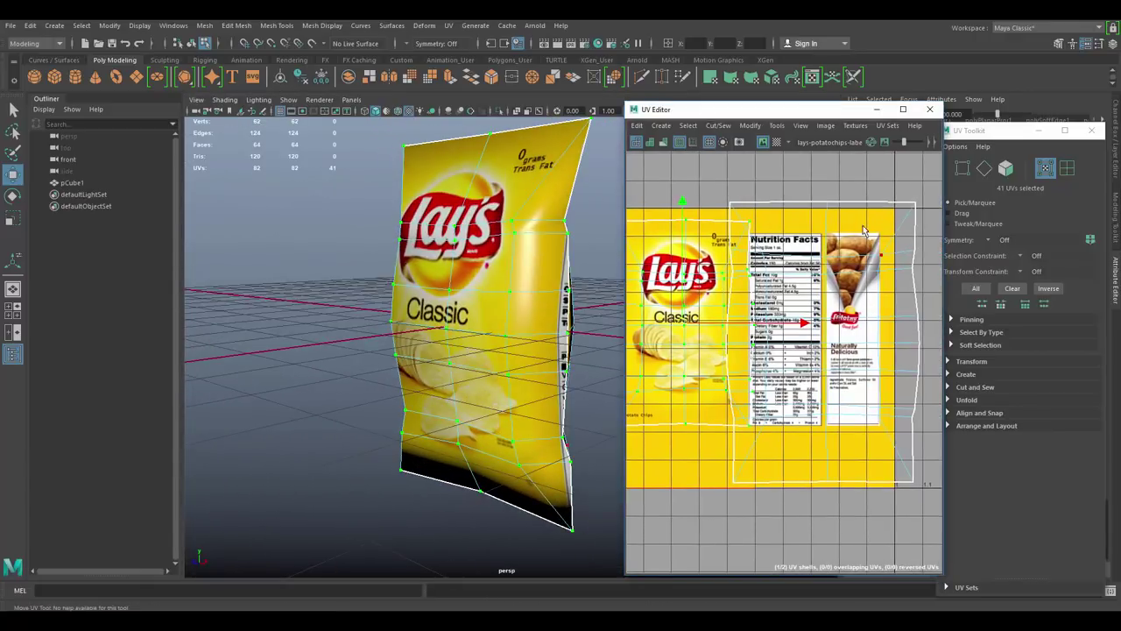
{"action": "left_click", "coordinate": [874, 221]}
{"action": "double_click", "coordinate": [904, 209]}
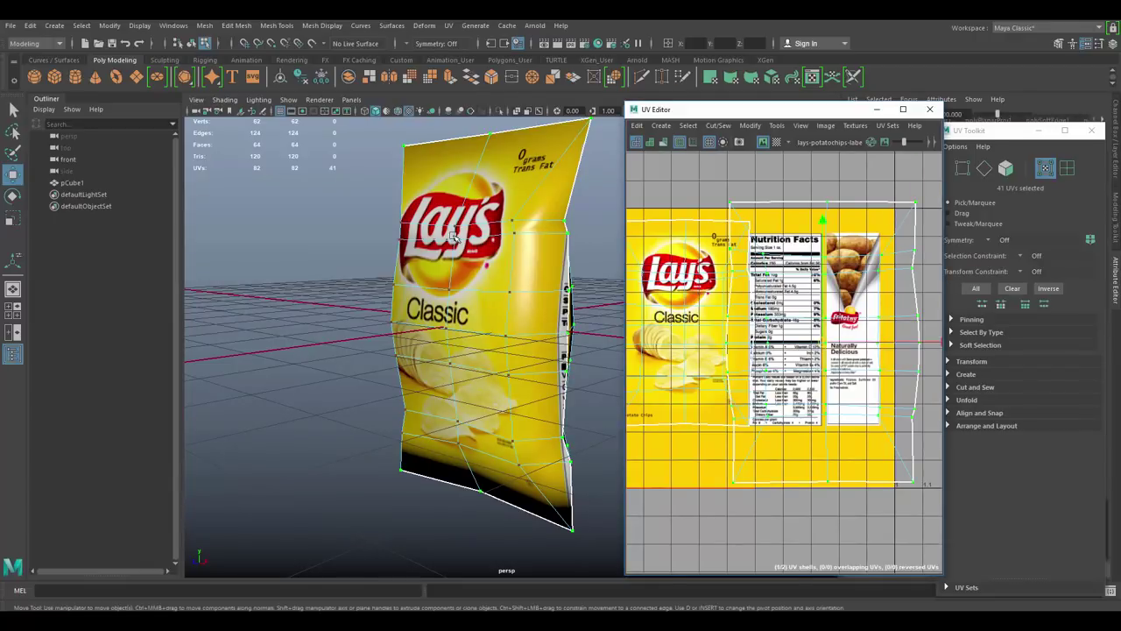
{"action": "left_click_drag", "start_coordinate": [455, 235], "coordinate": [591, 263], "text": "alt"}
{"action": "key", "text": "r"}
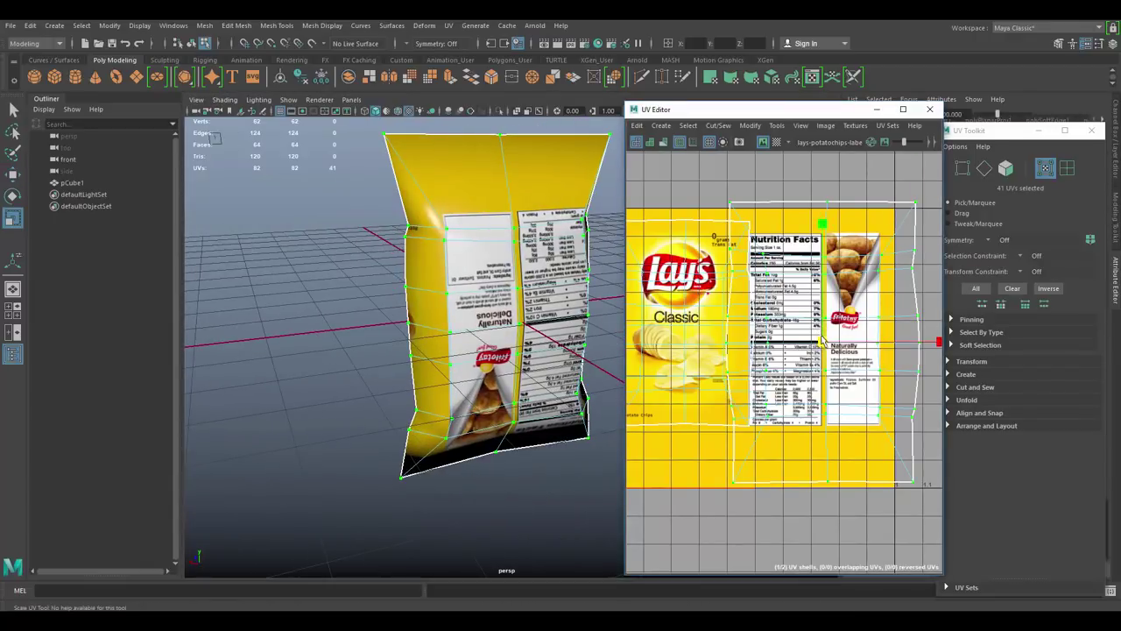
{"action": "mouse_move", "coordinate": [822, 336]}
{"action": "left_mouse_down"}
{"action": "mouse_move", "coordinate": [795, 340]}
{"action": "mouse_move", "coordinate": [822, 330]}
{"action": "left_mouse_up"}
{"action": "key", "text": "w"}
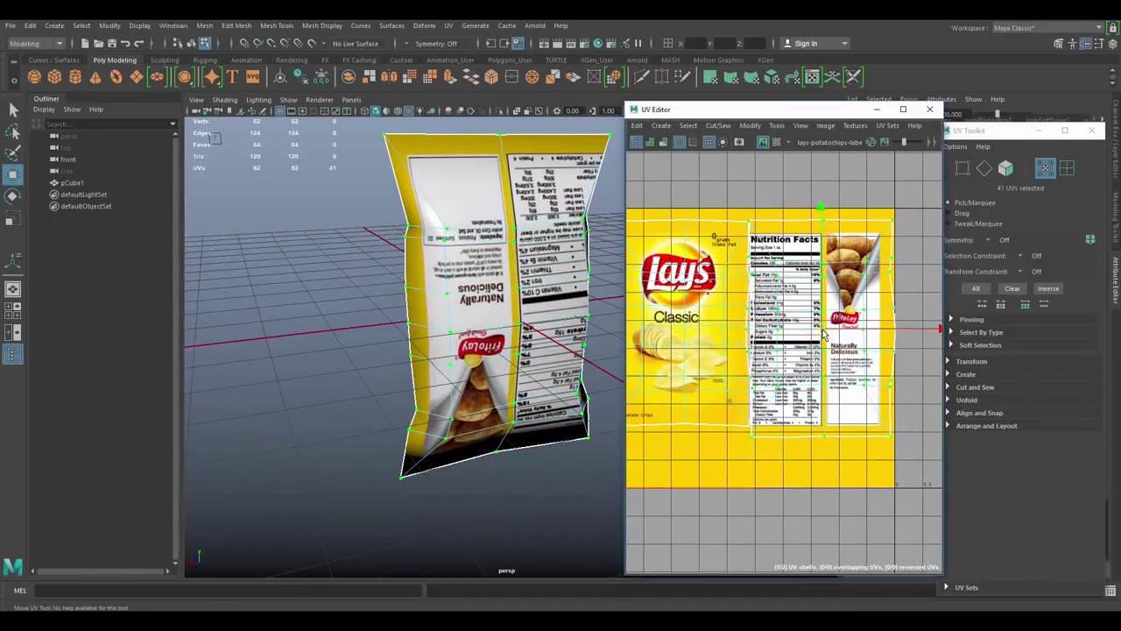
Rotate the back UV shell about 180 degrees so its artwork reads upright, and enlarge it slightly around the label
{"action": "key", "text": "e"}
{"action": "left_click_drag", "start_coordinate": [898, 243], "coordinate": [743, 414]}
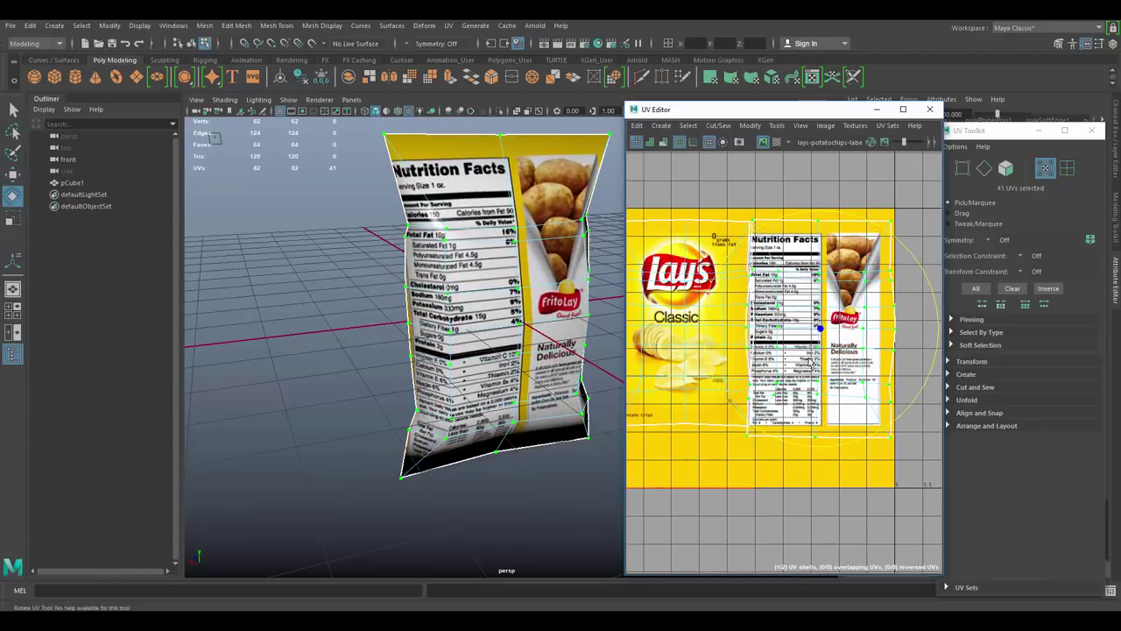
{"action": "key", "text": "r"}
{"action": "left_click_drag", "start_coordinate": [820, 329], "coordinate": [818, 326]}
{"action": "key", "text": "w"}
{"action": "key", "text": "r"}
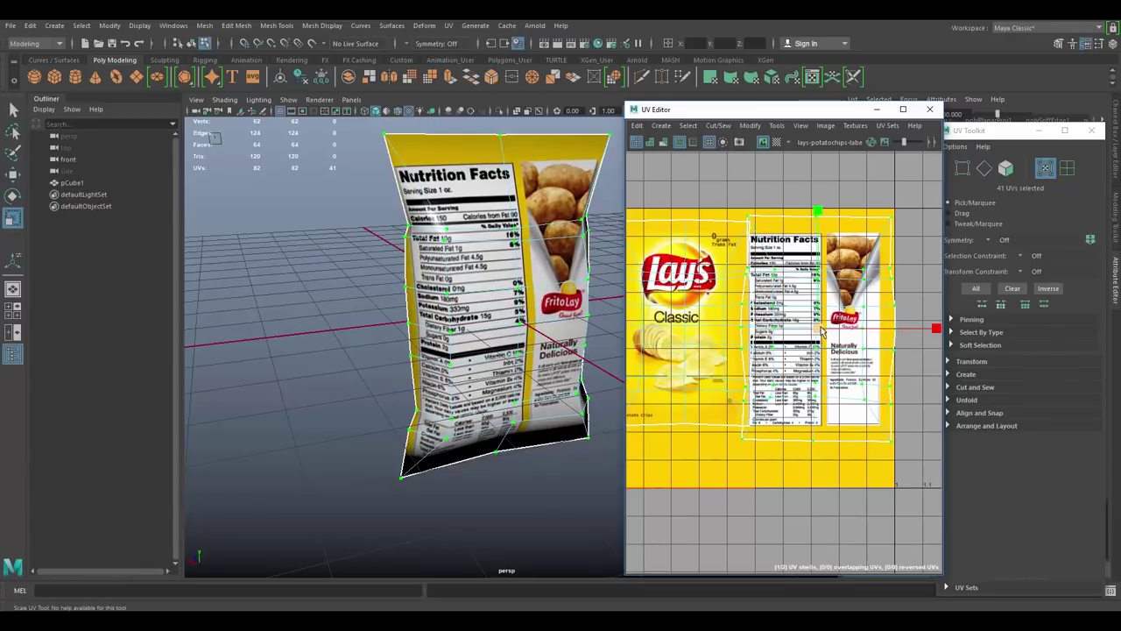
Examine the texture along the bag's side seam and select the front UV shell for comparison
{"action": "left_click_drag", "start_coordinate": [561, 318], "coordinate": [664, 312], "text": "alt"}
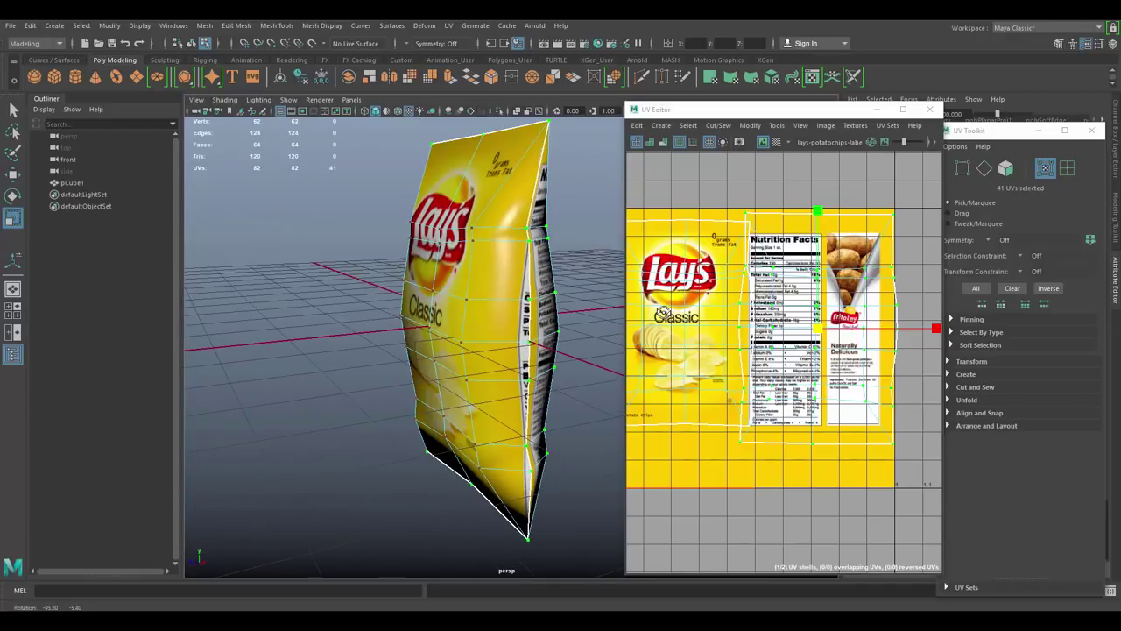
{"action": "scroll", "coordinate": [585, 293], "scroll_direction": "up", "scroll_amount": 5}
{"action": "left_click_drag", "start_coordinate": [480, 281], "coordinate": [508, 273], "text": "alt"}
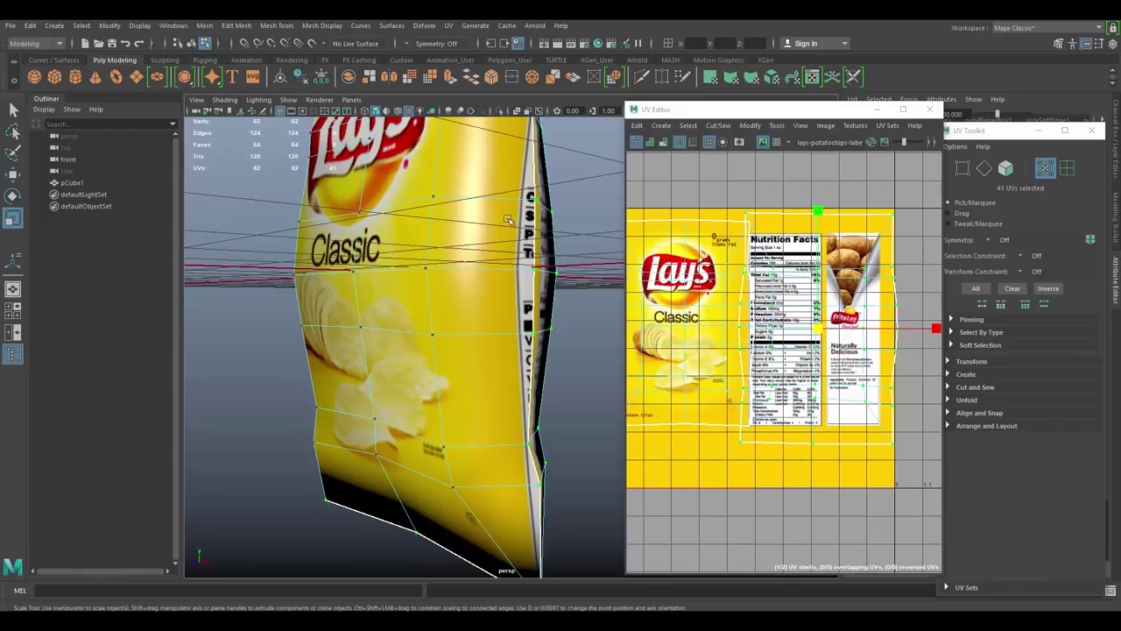
{"action": "middle_click_drag", "start_coordinate": [719, 265], "coordinate": [756, 235], "text": "alt"}
{"action": "scroll", "coordinate": [764, 261], "scroll_direction": "up", "scroll_amount": 2}
{"action": "double_click", "coordinate": [729, 205]}
{"action": "scroll", "coordinate": [757, 235], "scroll_direction": "down", "scroll_amount": 1}
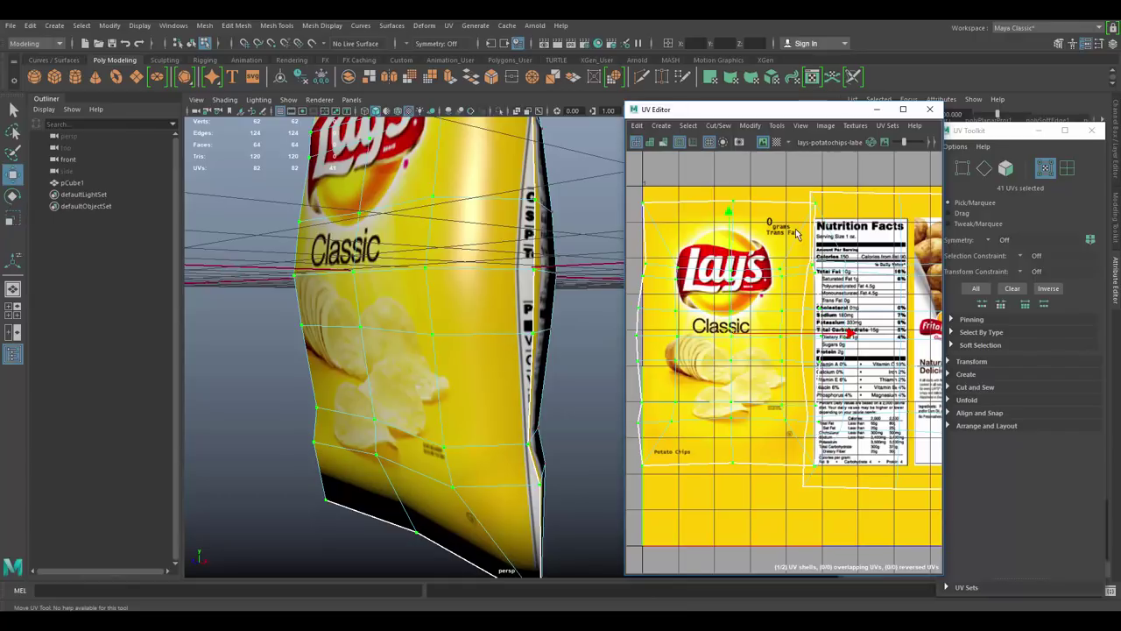
{"action": "scroll", "coordinate": [788, 225], "scroll_direction": "down", "scroll_amount": 1}
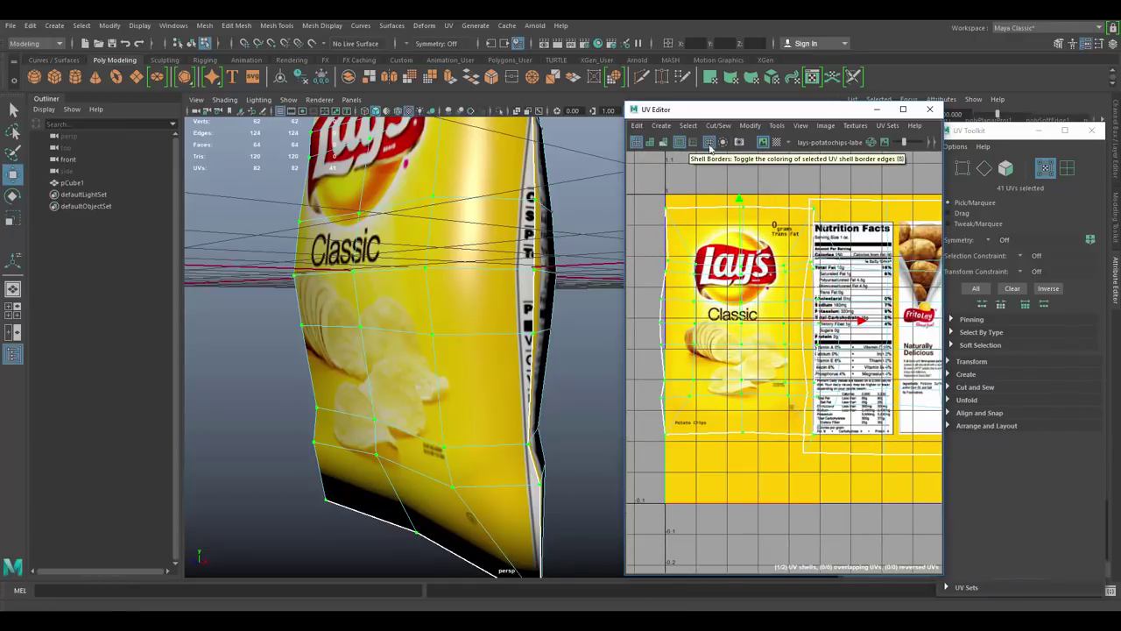
Display the UV shells as Shaded and move the back shell horizontally clear of the front shell
{"action": "left_click", "coordinate": [802, 126]}
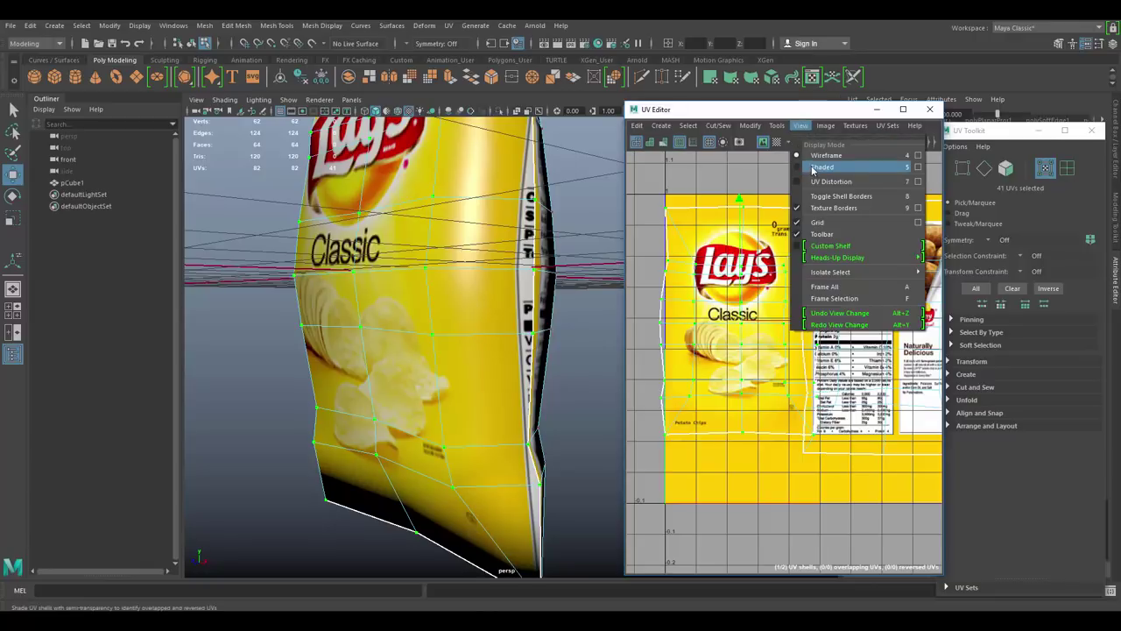
{"action": "left_click", "coordinate": [814, 167]}
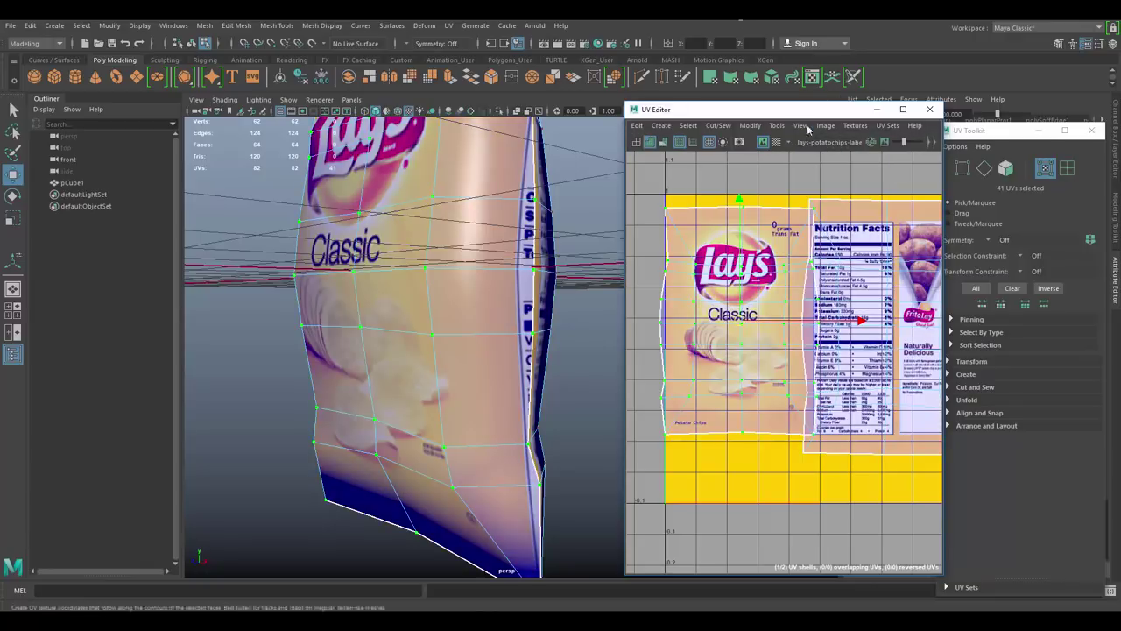
{"action": "scroll", "coordinate": [810, 273], "scroll_direction": "up", "scroll_amount": 2}
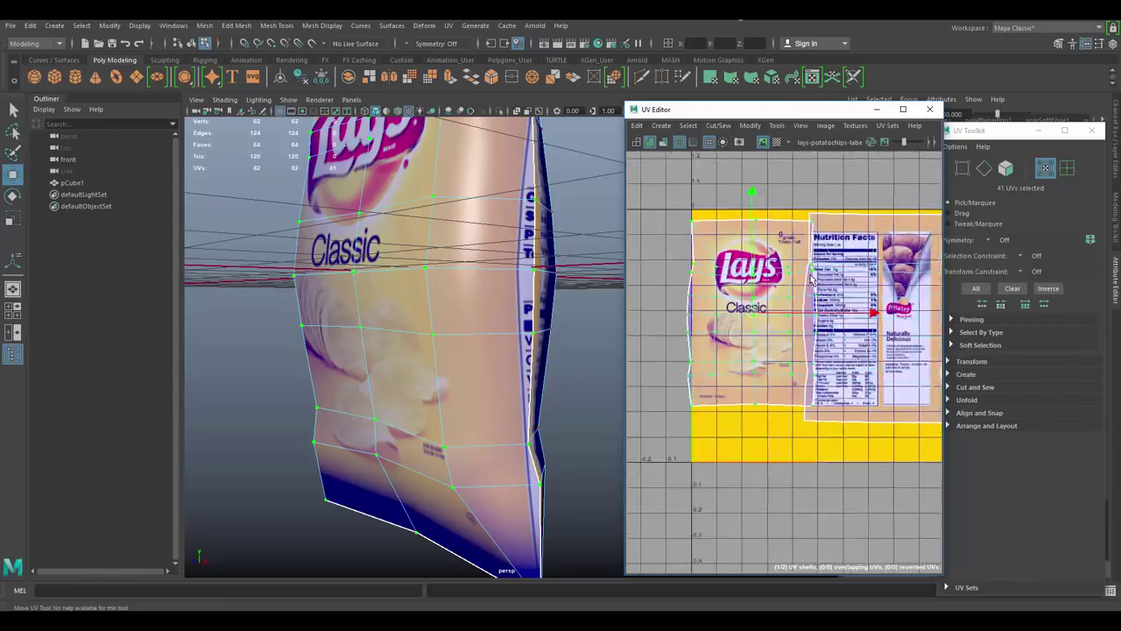
{"action": "scroll", "coordinate": [815, 289], "scroll_direction": "down", "scroll_amount": 4}
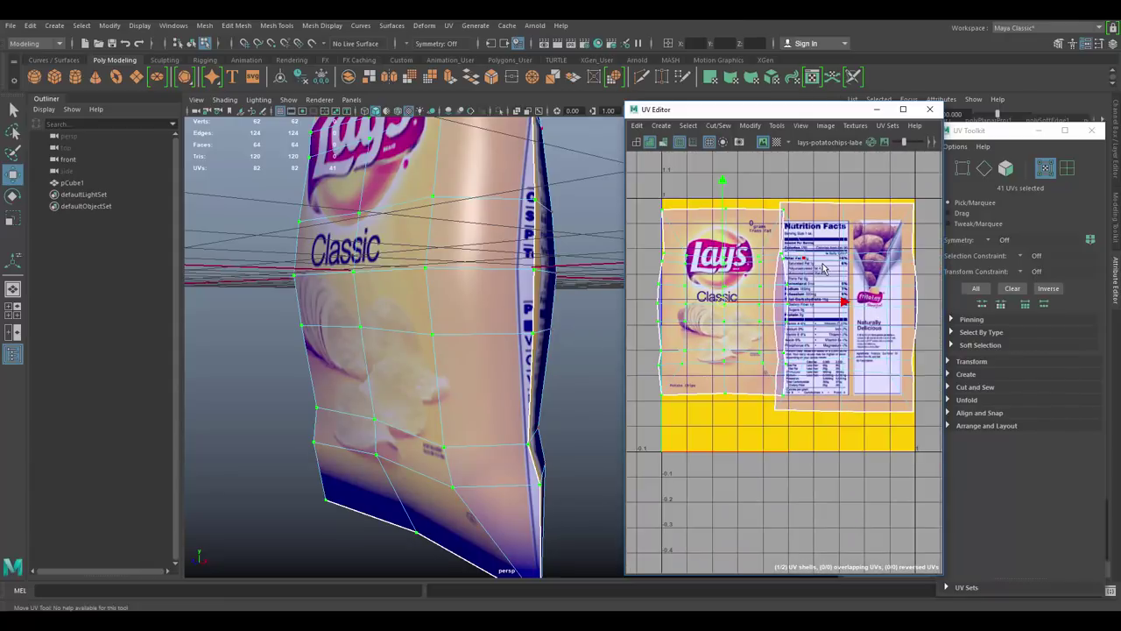
{"action": "left_click", "coordinate": [813, 226]}
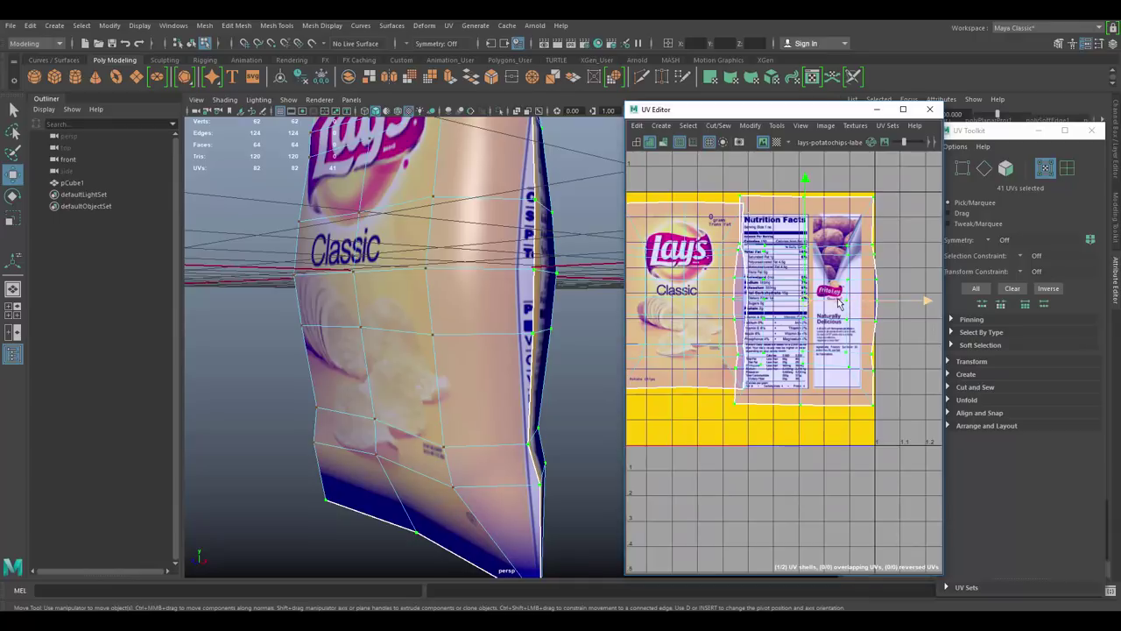
{"action": "left_click_drag", "start_coordinate": [837, 299], "coordinate": [920, 299]}
Select individual UVs along the front shell's edge beside the Nutrition Facts and move them inward off the nutrition label
{"action": "middle_click_drag", "start_coordinate": [718, 248], "coordinate": [778, 225], "text": "alt"}
{"action": "right_click", "coordinate": [774, 203]}
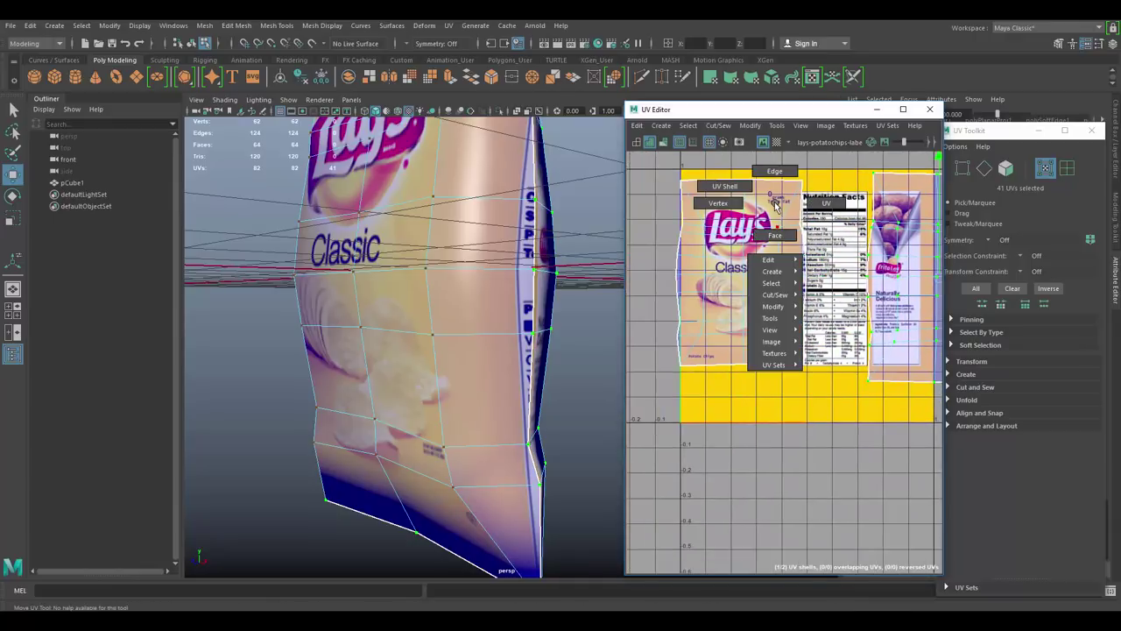
{"action": "left_click", "coordinate": [830, 205]}
{"action": "scroll", "coordinate": [825, 214], "scroll_direction": "up", "scroll_amount": 2}
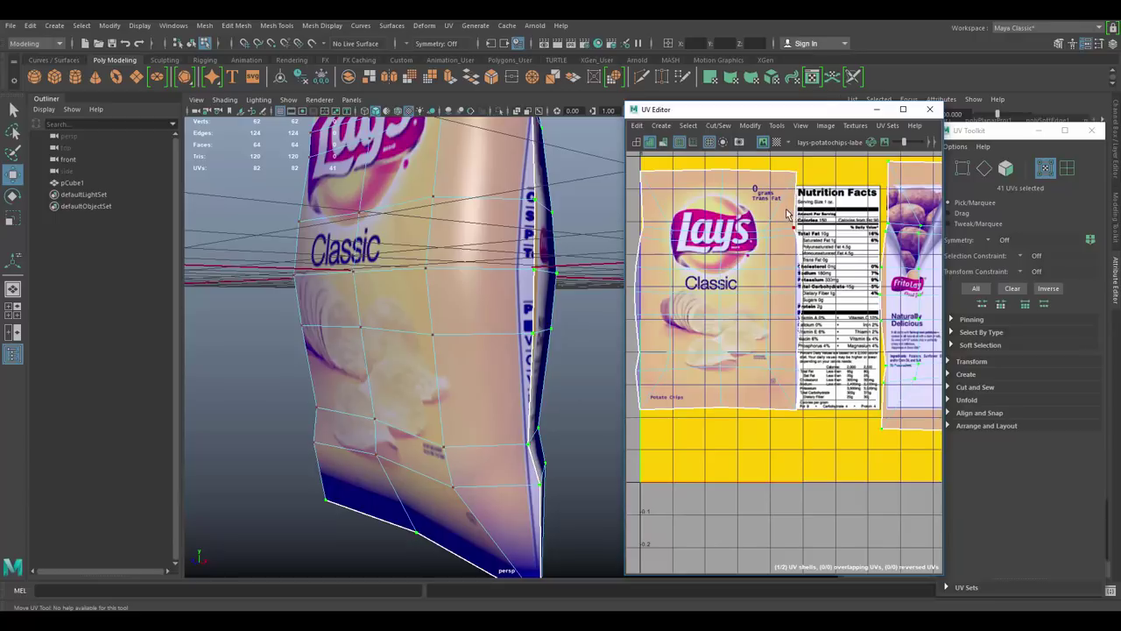
{"action": "key", "text": "w"}
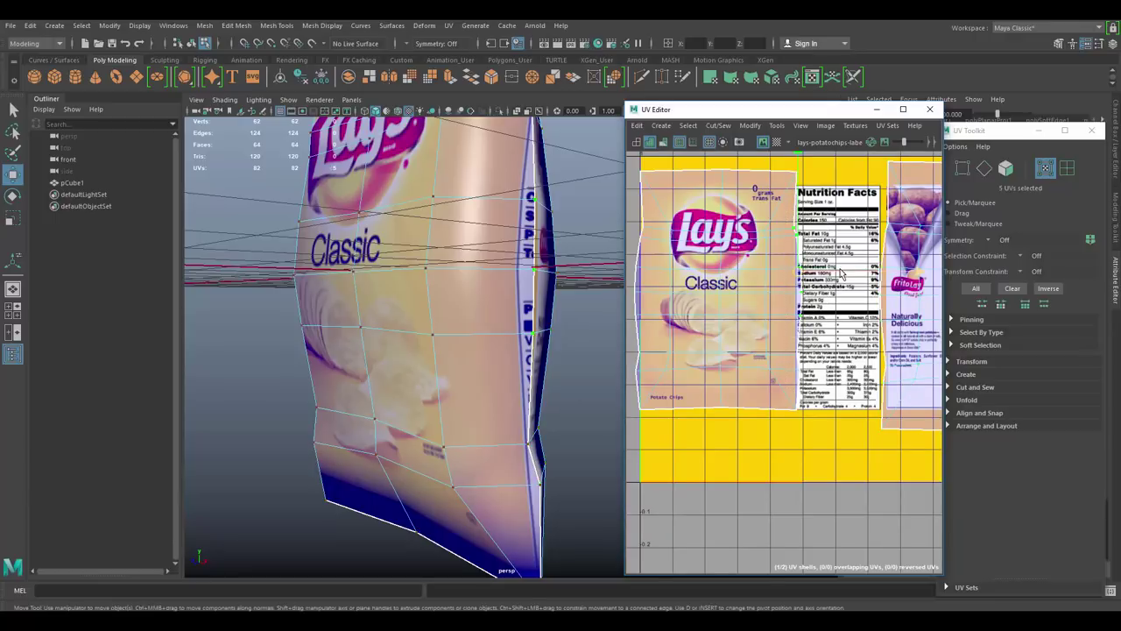
{"action": "left_click", "coordinate": [839, 273]}
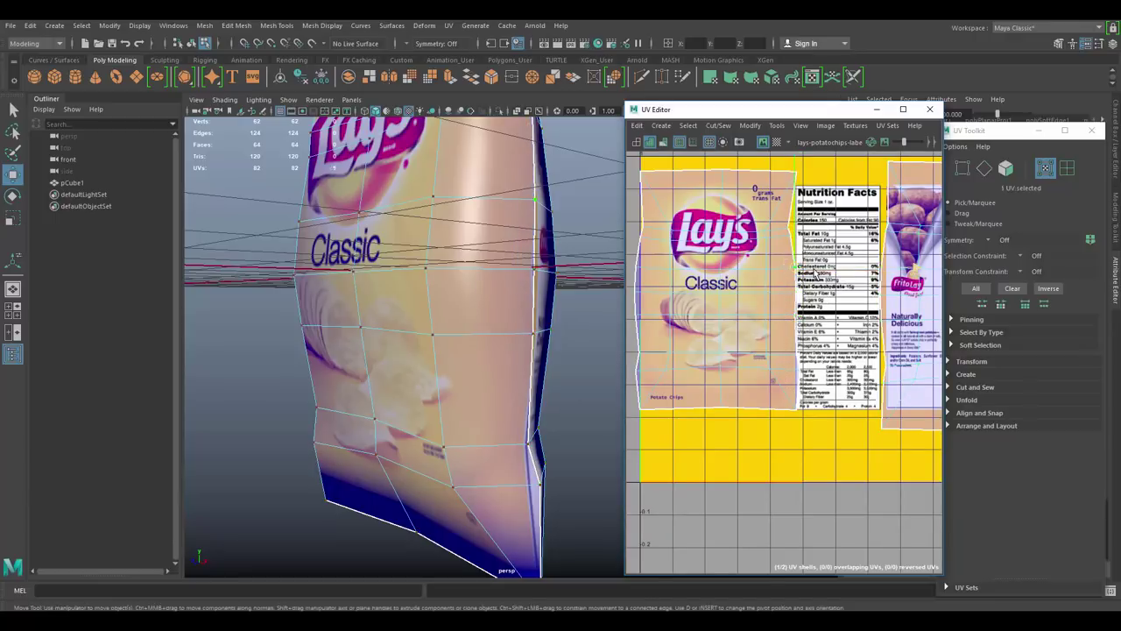
{"action": "left_click_drag", "start_coordinate": [813, 269], "coordinate": [809, 303]}
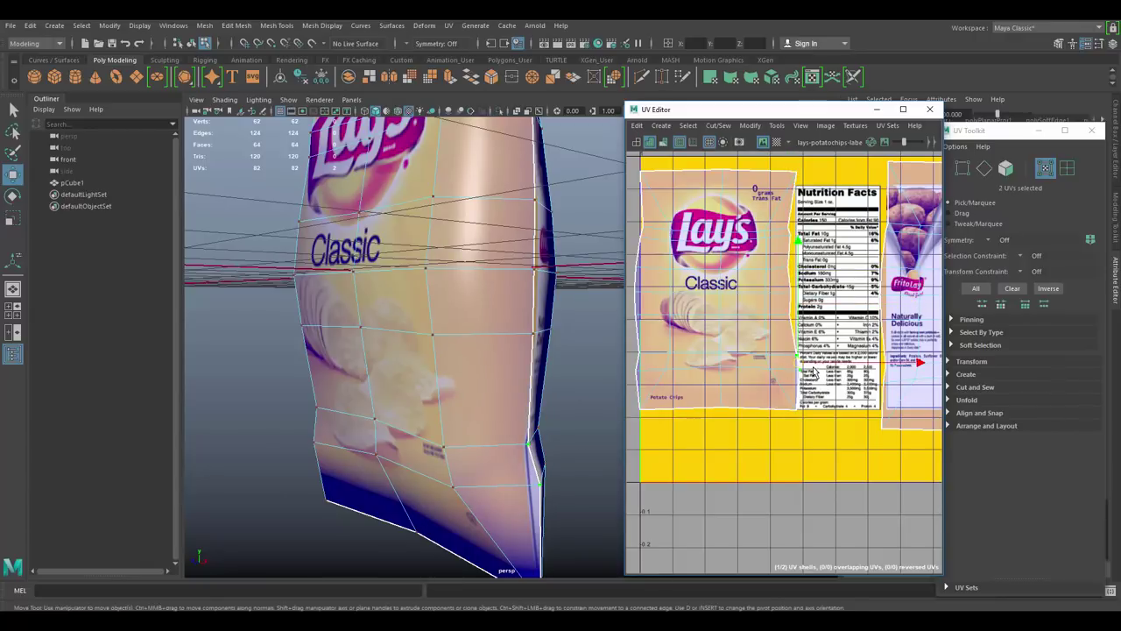
{"action": "key", "text": "Down"}
{"action": "scroll", "coordinate": [492, 268], "scroll_direction": "down", "scroll_amount": 4}
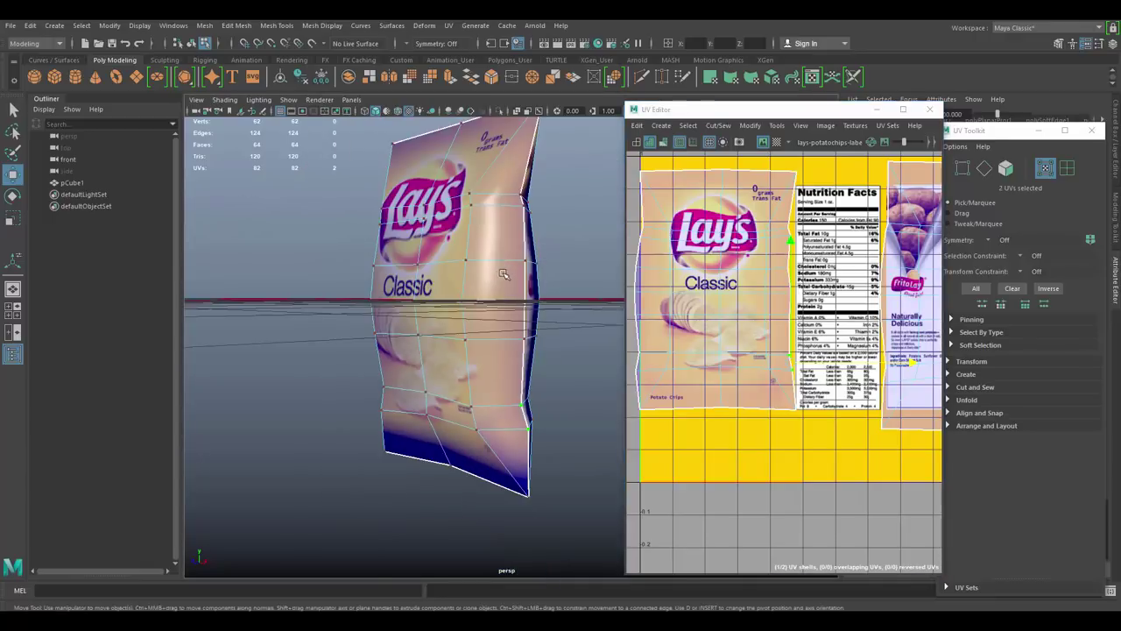
Select the whole back UV shell and move it horizontally back over the Nutrition Facts and potato artwork
{"action": "left_click_drag", "start_coordinate": [502, 270], "coordinate": [455, 289], "text": "alt"}
{"action": "scroll", "coordinate": [894, 278], "scroll_direction": "down", "scroll_amount": 3}
{"action": "middle_click_drag", "start_coordinate": [893, 279], "coordinate": [829, 239], "text": "alt"}
{"action": "double_click", "coordinate": [829, 239]}
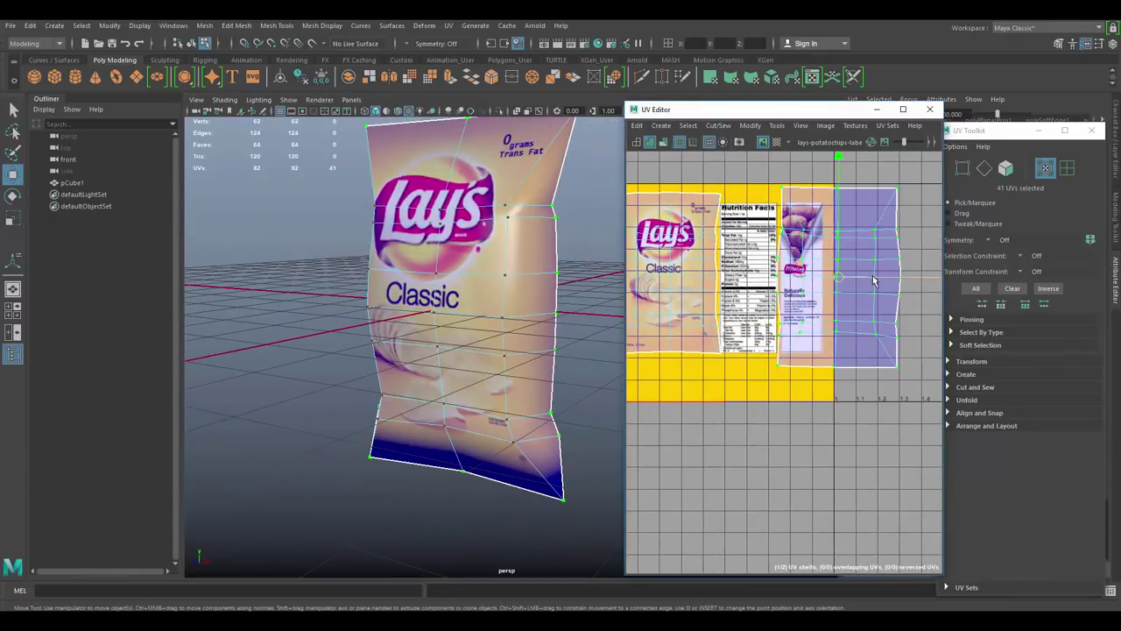
{"action": "left_click_drag", "start_coordinate": [873, 281], "coordinate": [804, 281]}
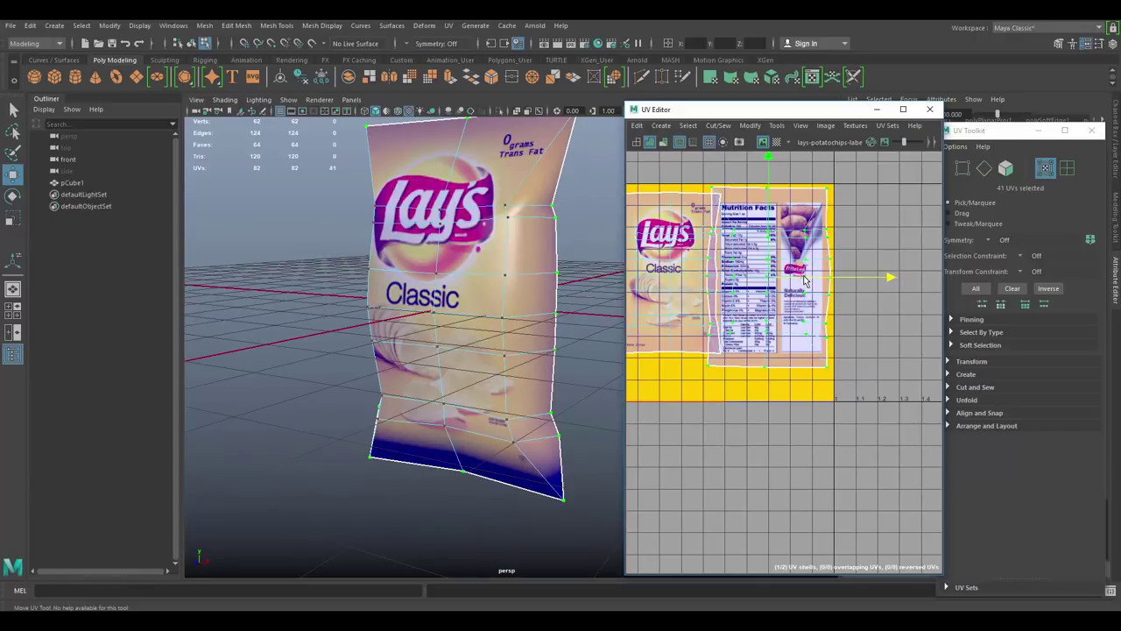
Close the UV Editor, return the bag to object mode and deselect it
{"action": "mouse_move", "coordinate": [561, 276]}
{"action": "left_mouse_down", "text": "alt"}
{"action": "mouse_move", "coordinate": [411, 273]}
{"action": "mouse_move", "coordinate": [579, 274]}
{"action": "left_mouse_up", "text": "alt"}
{"action": "left_click", "coordinate": [929, 109]}
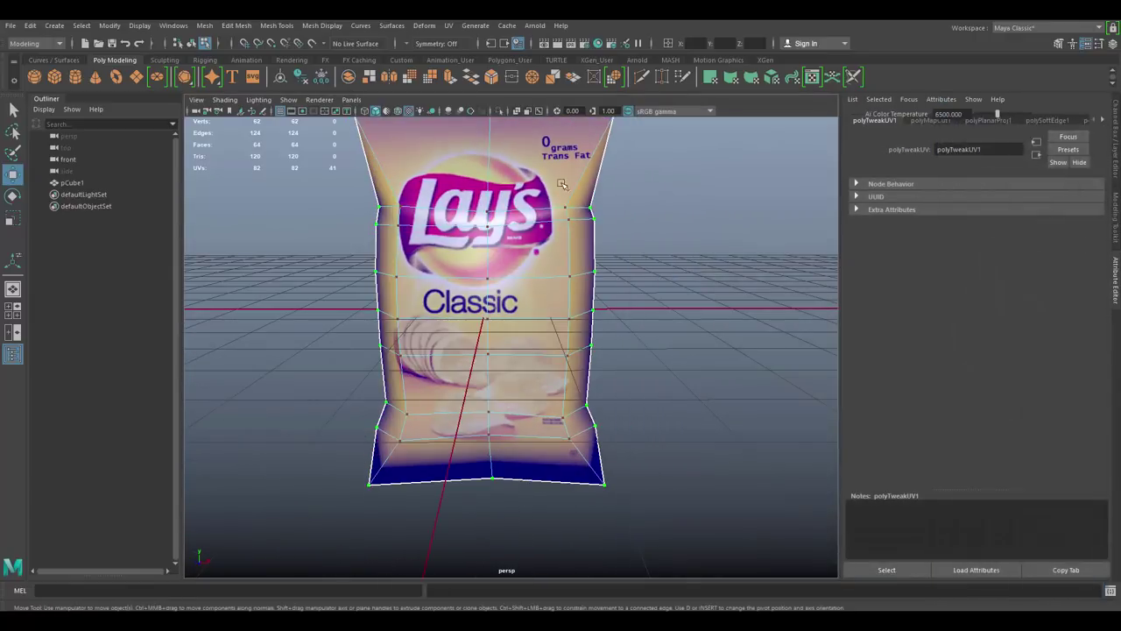
{"action": "right_click_drag", "start_coordinate": [510, 197], "coordinate": [570, 181]}
{"action": "left_click", "coordinate": [629, 222]}
Examine the textured bag from several angles, showing the Channel Box in place of the Attribute Editor
{"action": "scroll", "coordinate": [613, 241], "scroll_direction": "down", "scroll_amount": 6}
{"action": "left_click_drag", "start_coordinate": [593, 265], "coordinate": [622, 298], "text": "alt"}
{"action": "scroll", "coordinate": [630, 284], "scroll_direction": "up", "scroll_amount": 4}
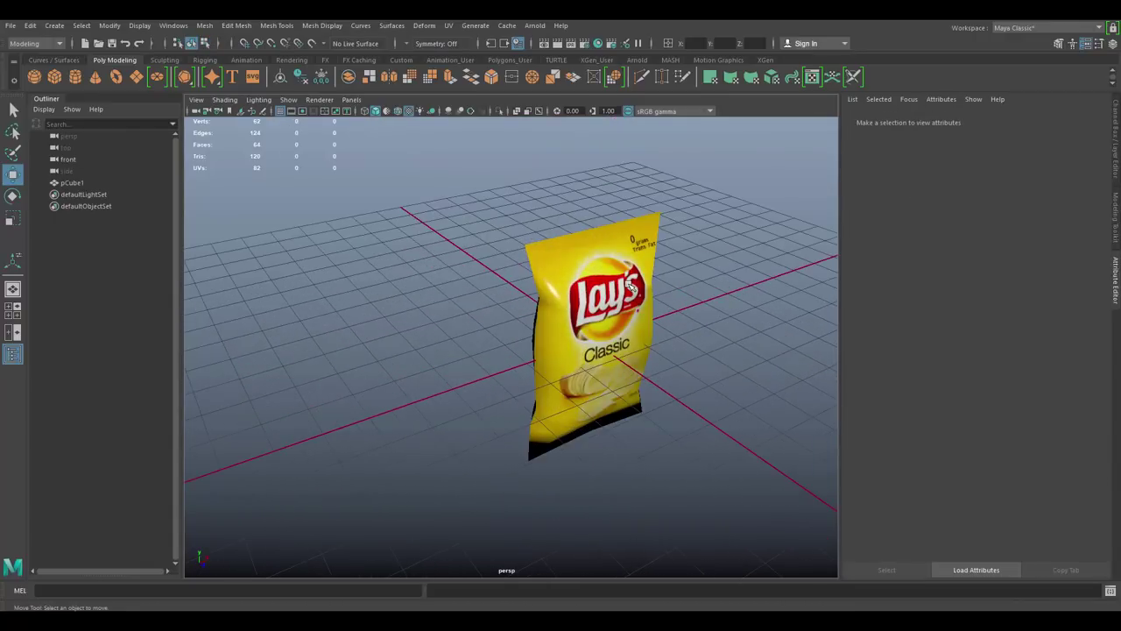
{"action": "left_click_drag", "start_coordinate": [670, 346], "coordinate": [701, 307], "text": "alt"}
{"action": "key", "text": "ctrl+a"}
{"action": "scroll", "coordinate": [589, 320], "scroll_direction": "up", "scroll_amount": 2}
{"action": "scroll", "coordinate": [605, 350], "scroll_direction": "down", "scroll_amount": 3}
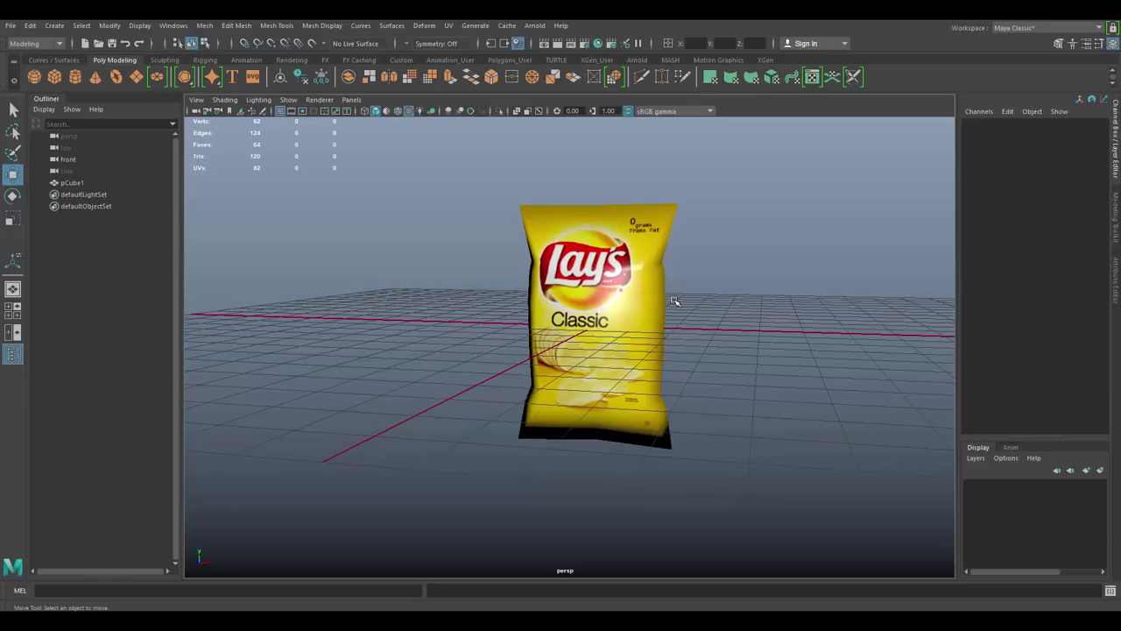
{"action": "left_click_drag", "start_coordinate": [672, 301], "coordinate": [679, 318], "text": "alt"}
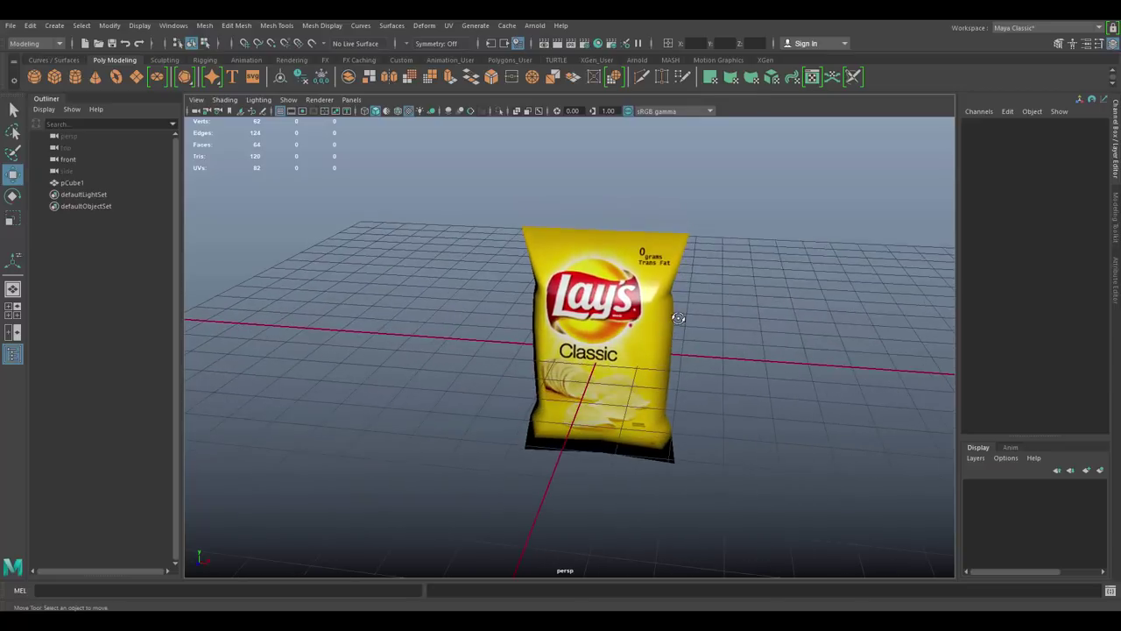